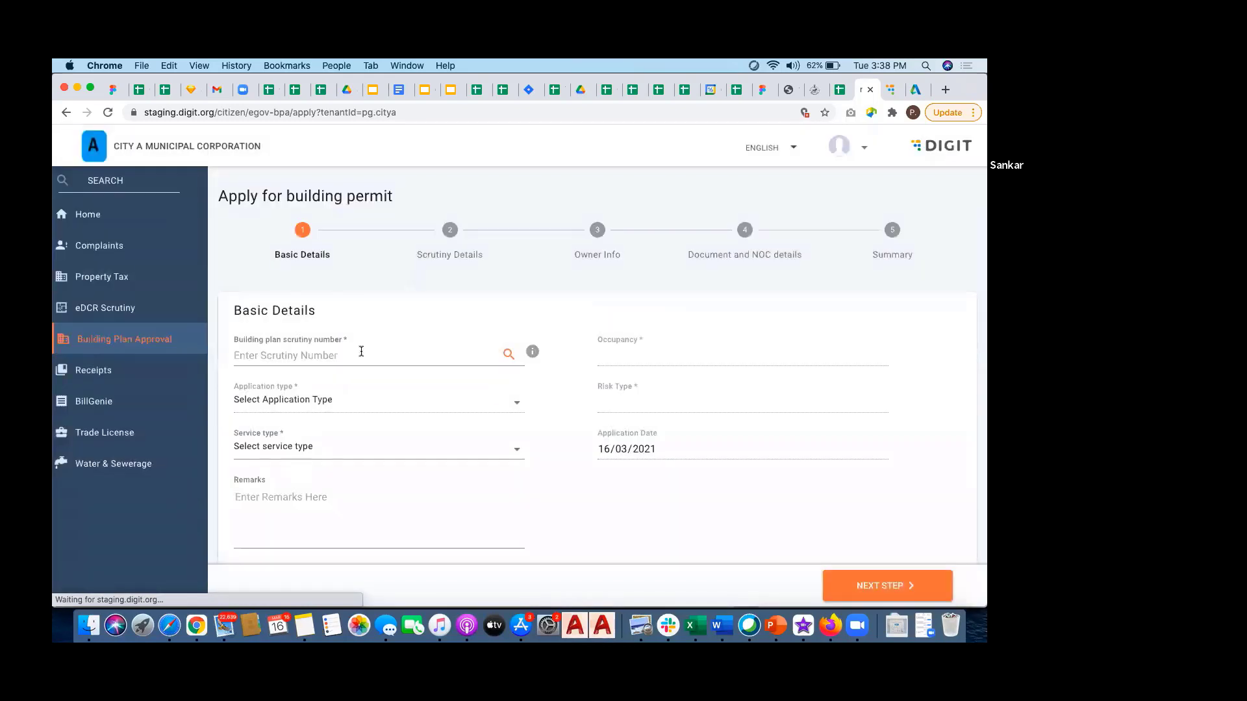
pyautogui.click(361, 352)
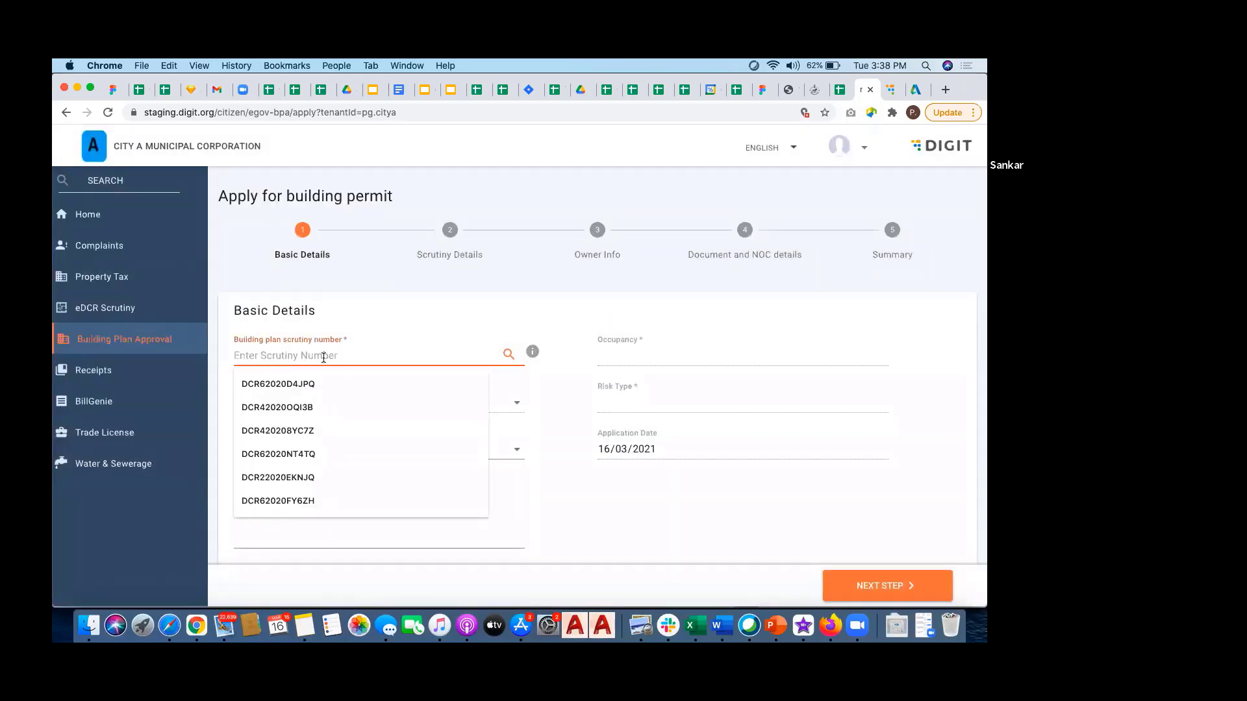
pyautogui.write('DCR32021MJ9NP')
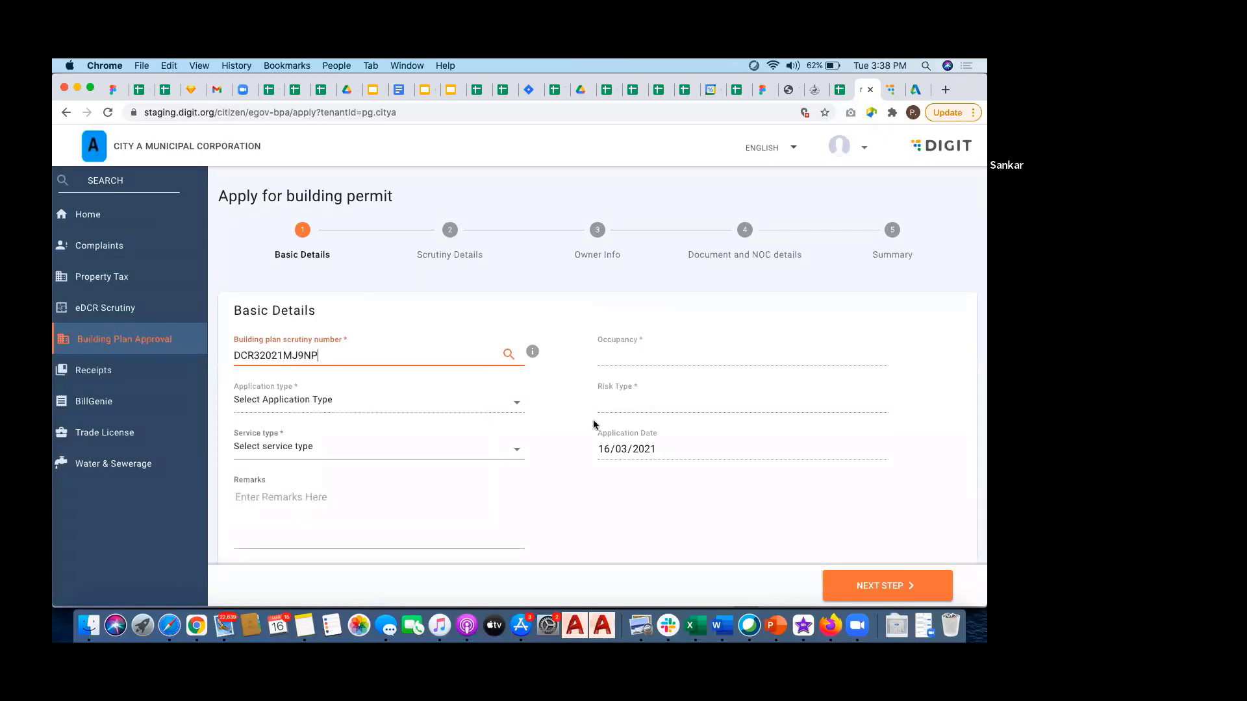
pyautogui.scroll(-3, 596, 417)
pyautogui.scroll(-10, 596, 417)
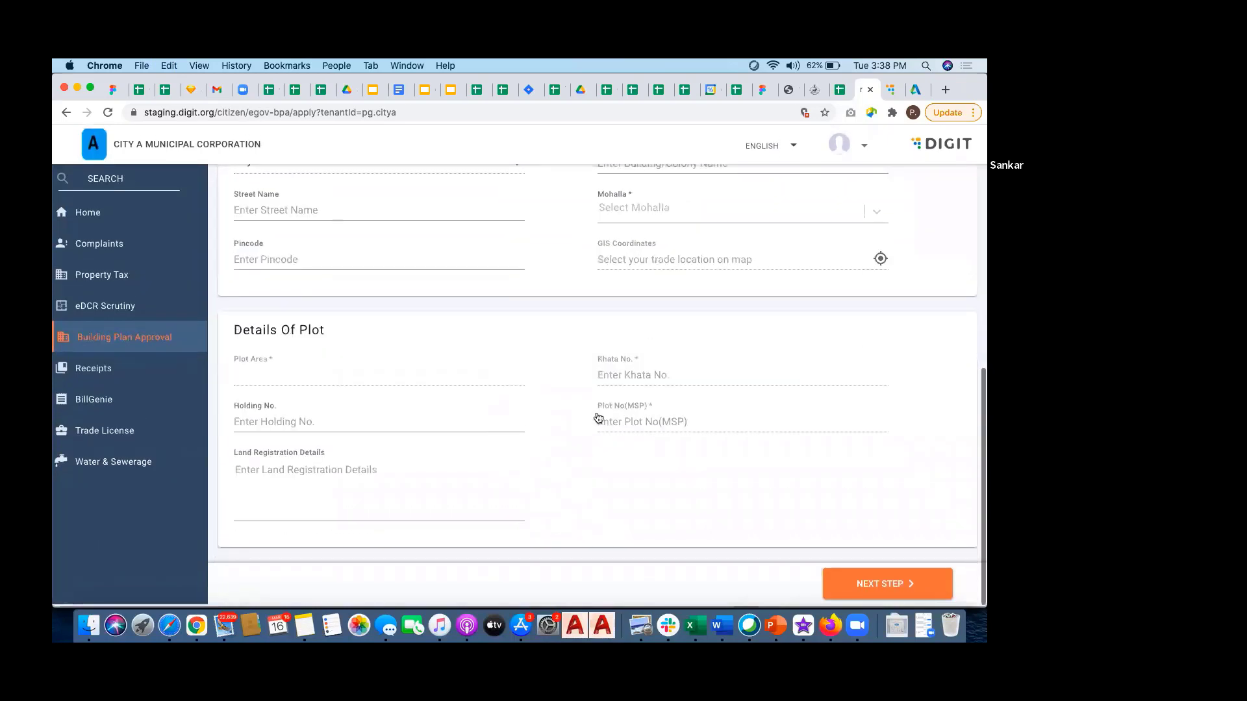
pyautogui.scroll(15, 596, 418)
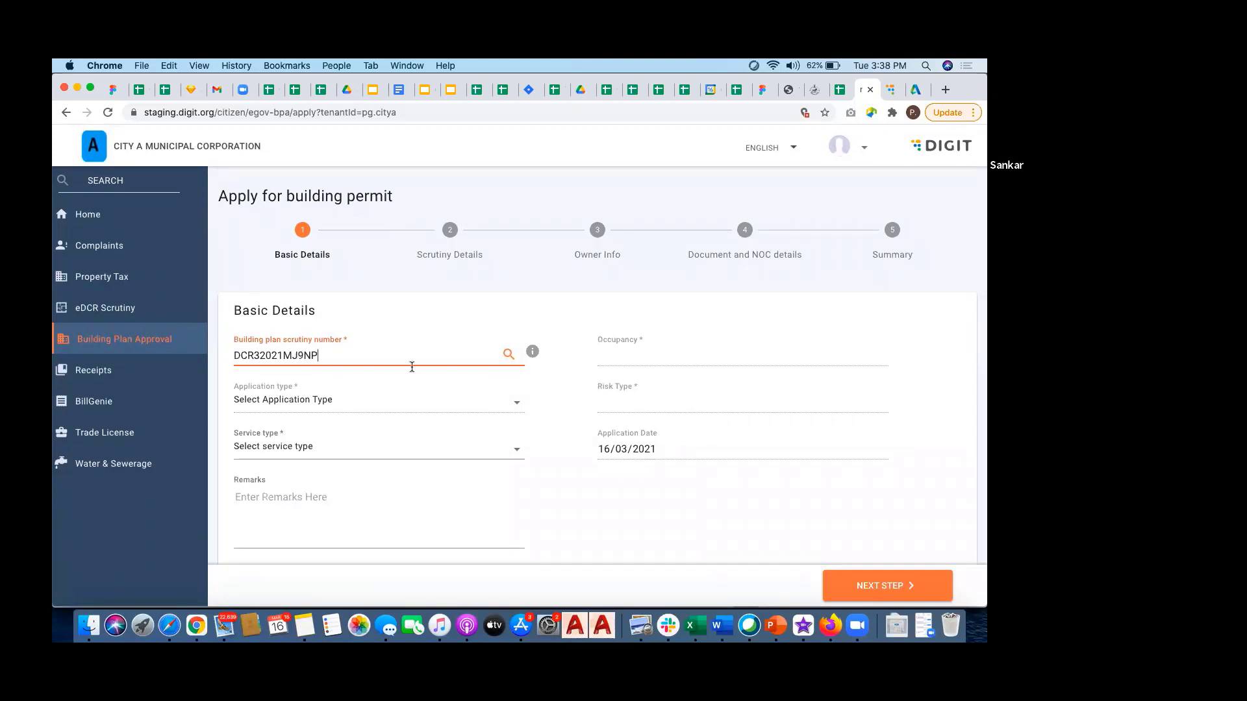
pyautogui.click(501, 361)
pyautogui.click(508, 355)
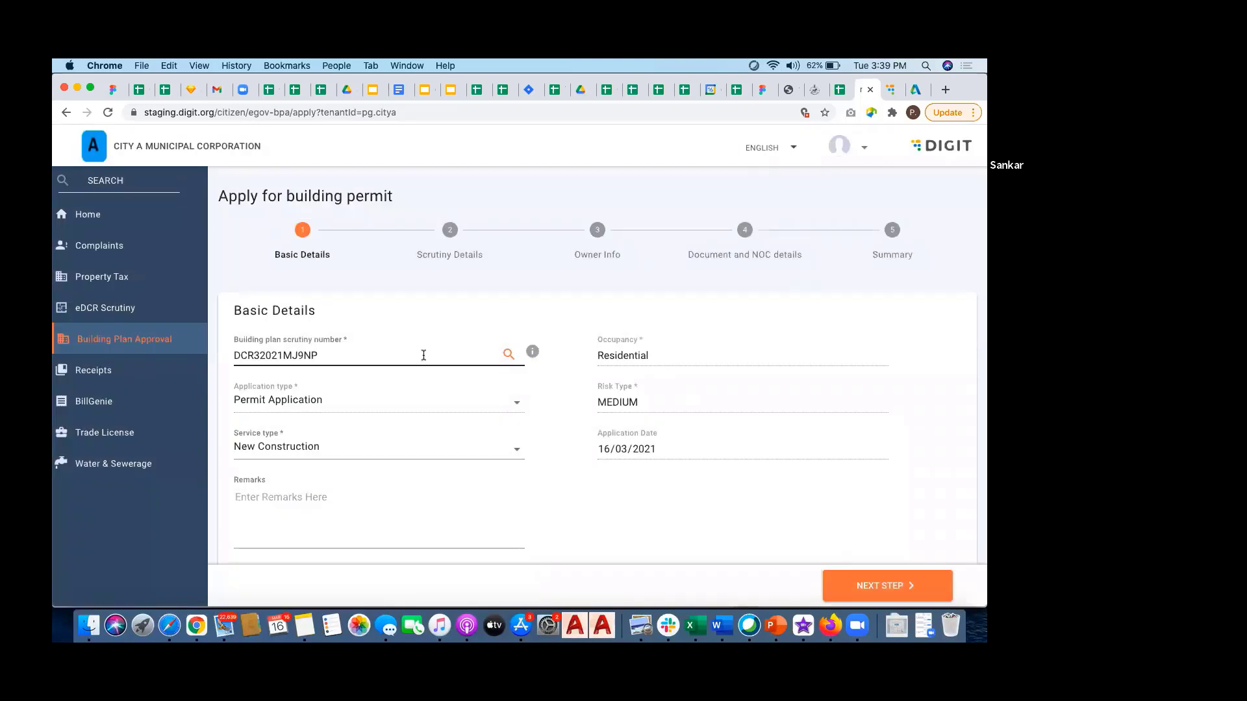
# Step: Review the prefilled Residential, MEDIUM risk, New Construction details and open the Mohalla locality list
pyautogui.scroll(-3, 643, 423)
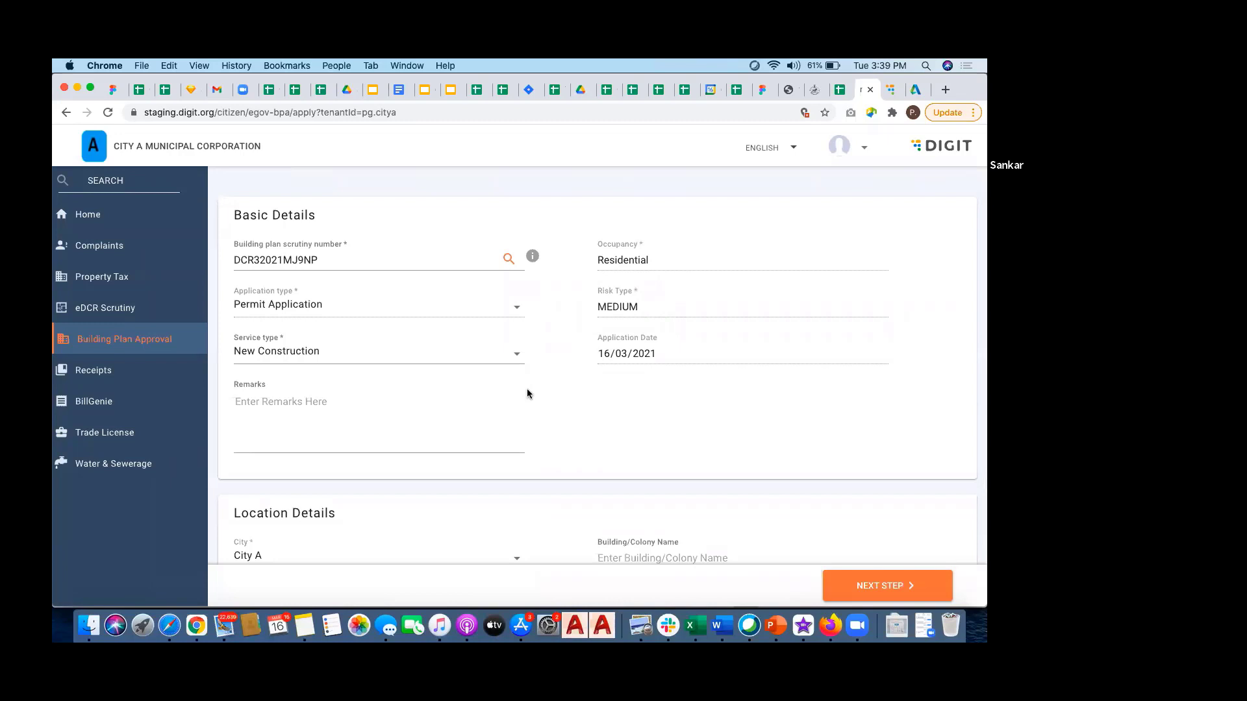
pyautogui.scroll(-5, 527, 389)
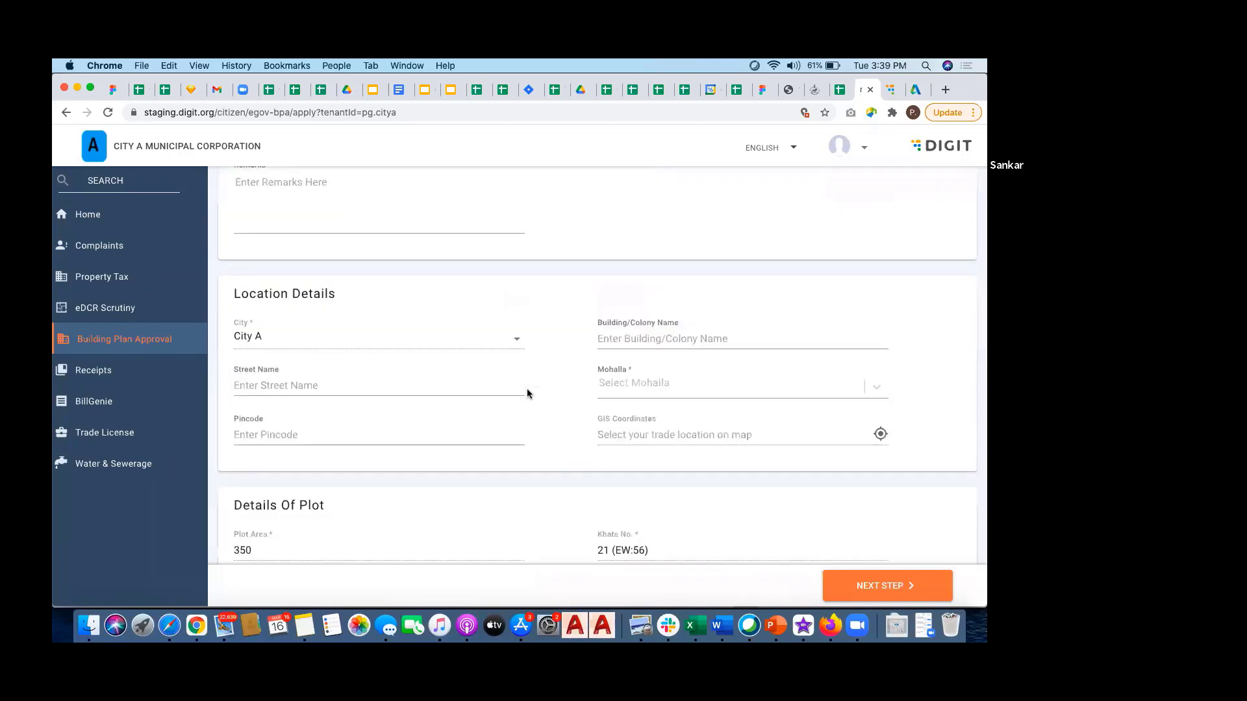
pyautogui.scroll(2, 528, 393)
pyautogui.scroll(-2, 578, 358)
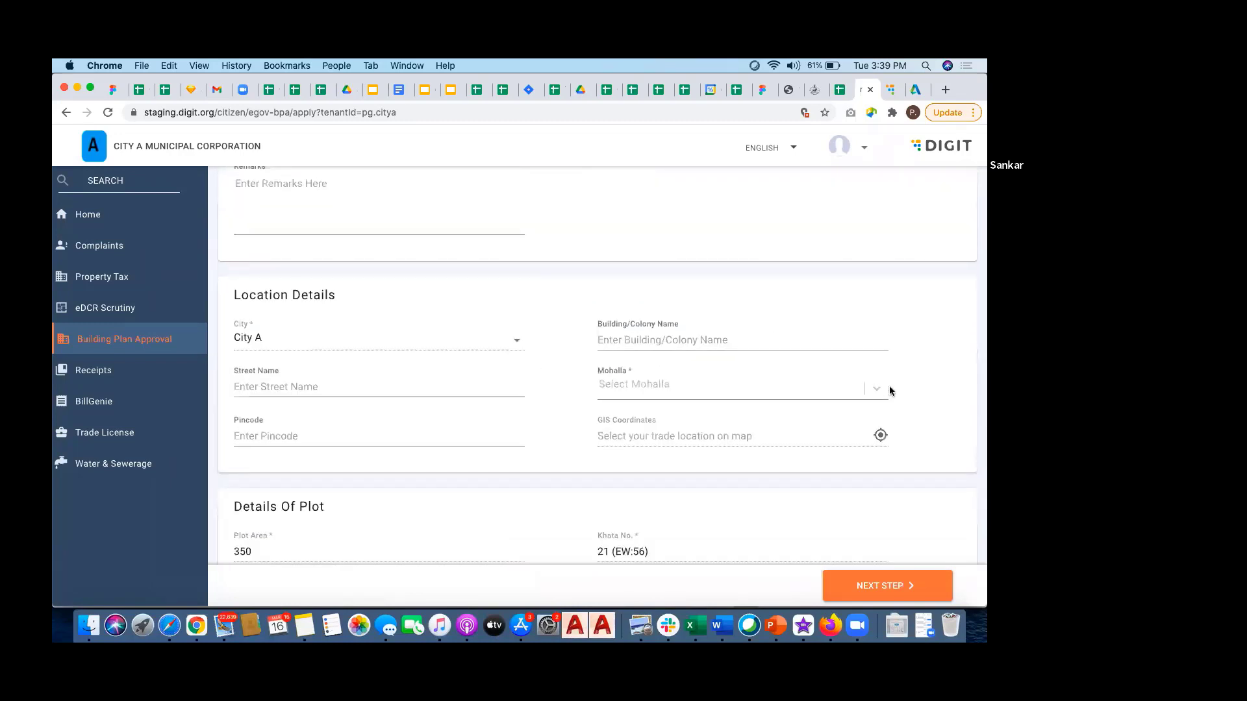
pyautogui.scroll(-2, 517, 331)
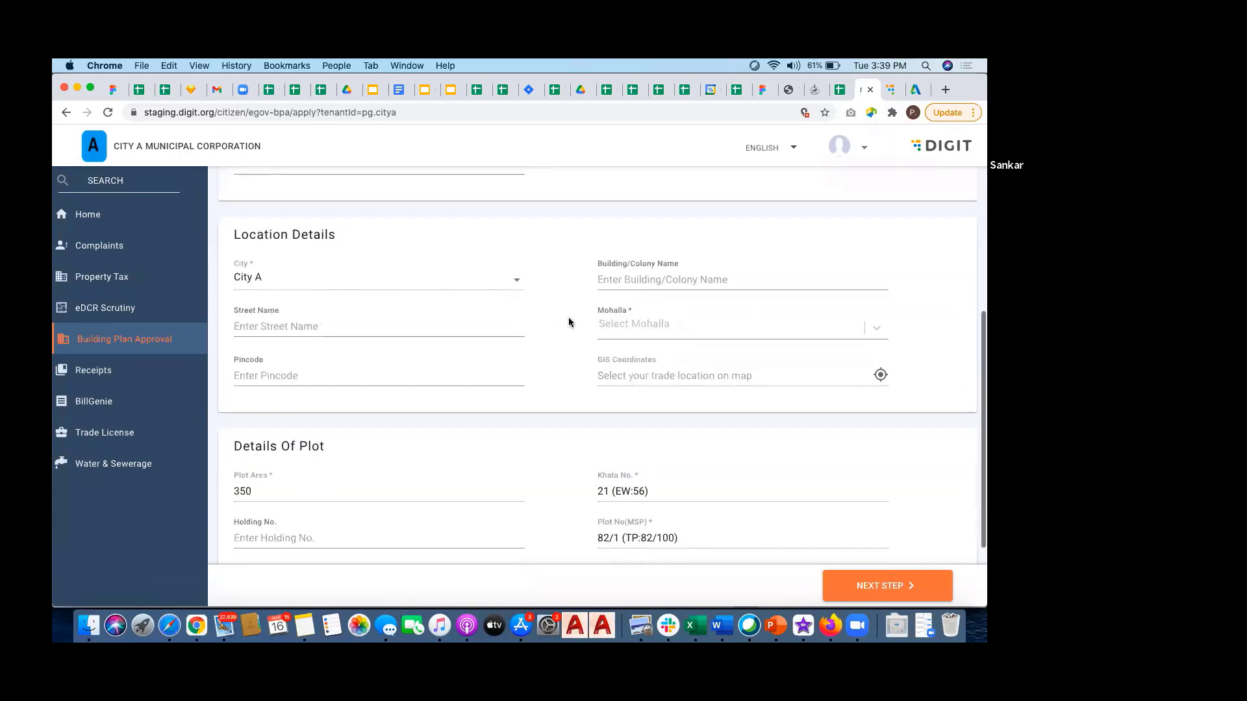
pyautogui.scroll(-3, 569, 324)
pyautogui.scroll(2, 568, 321)
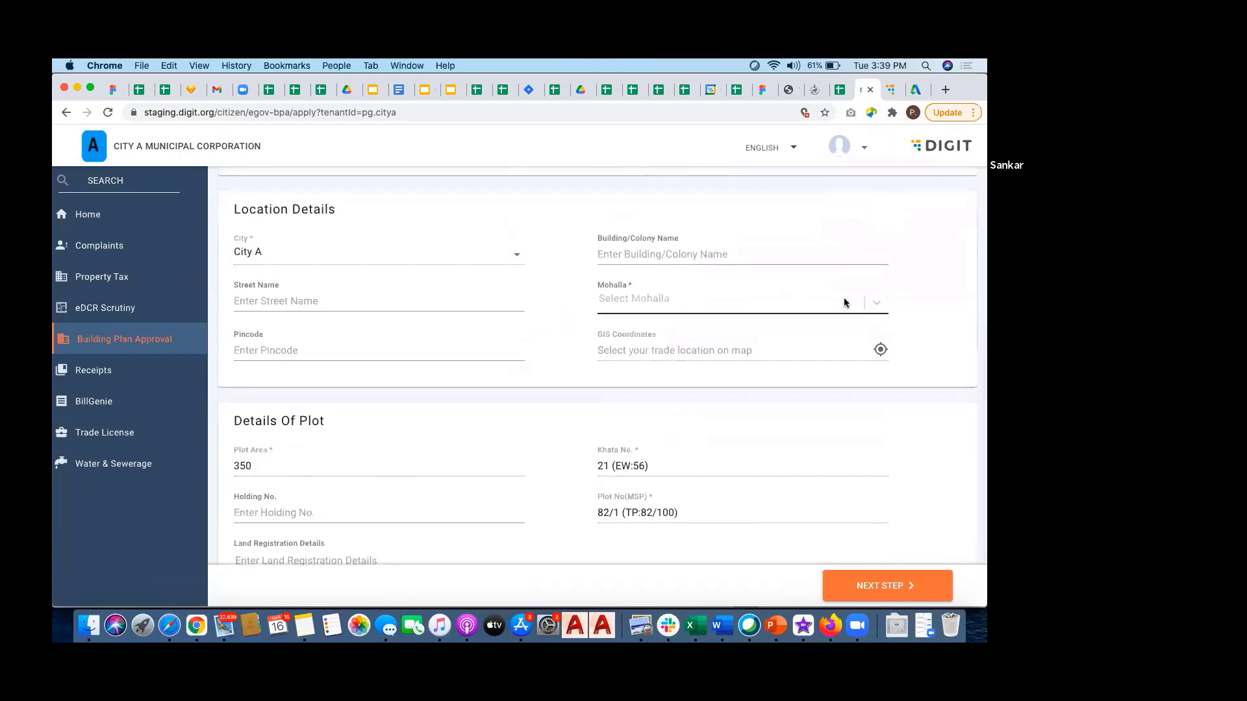
pyautogui.click(878, 303)
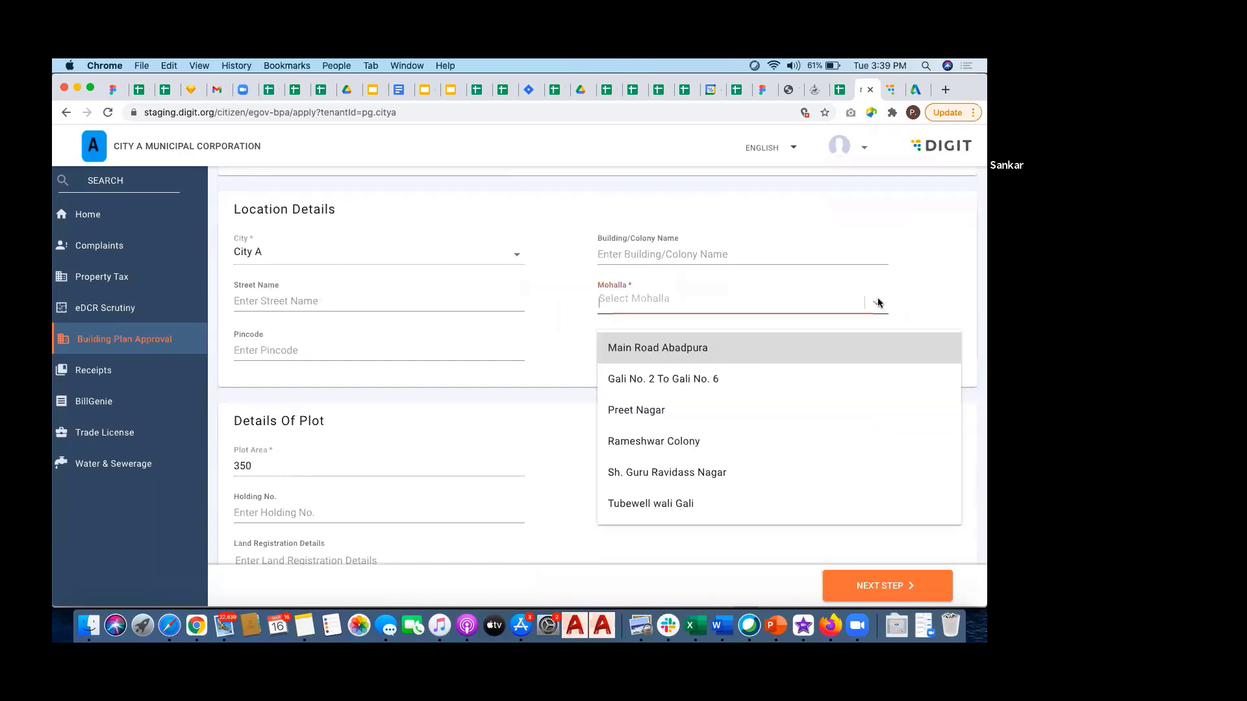
# Step: Pick Main Road Abadpura as Mohalla, review the scrutiny details, and continue to Owner Info
pyautogui.click(677, 347)
pyautogui.scroll(-3, 556, 414)
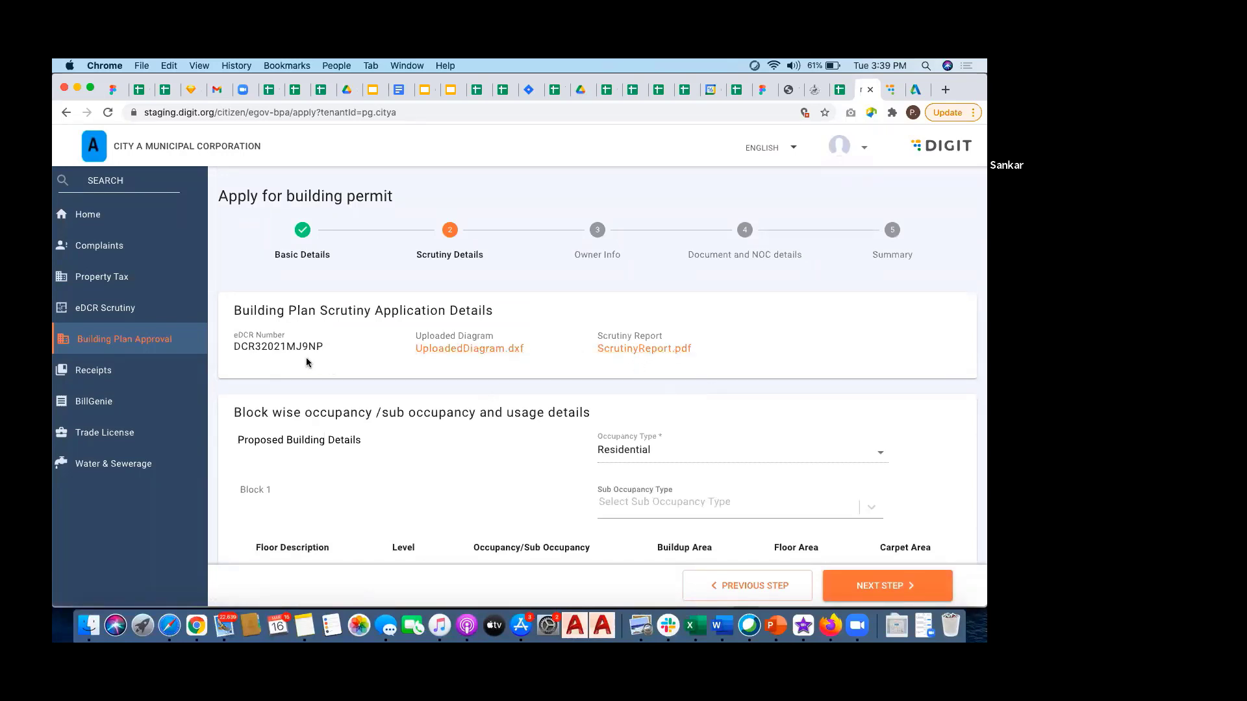
pyautogui.scroll(-5, 459, 404)
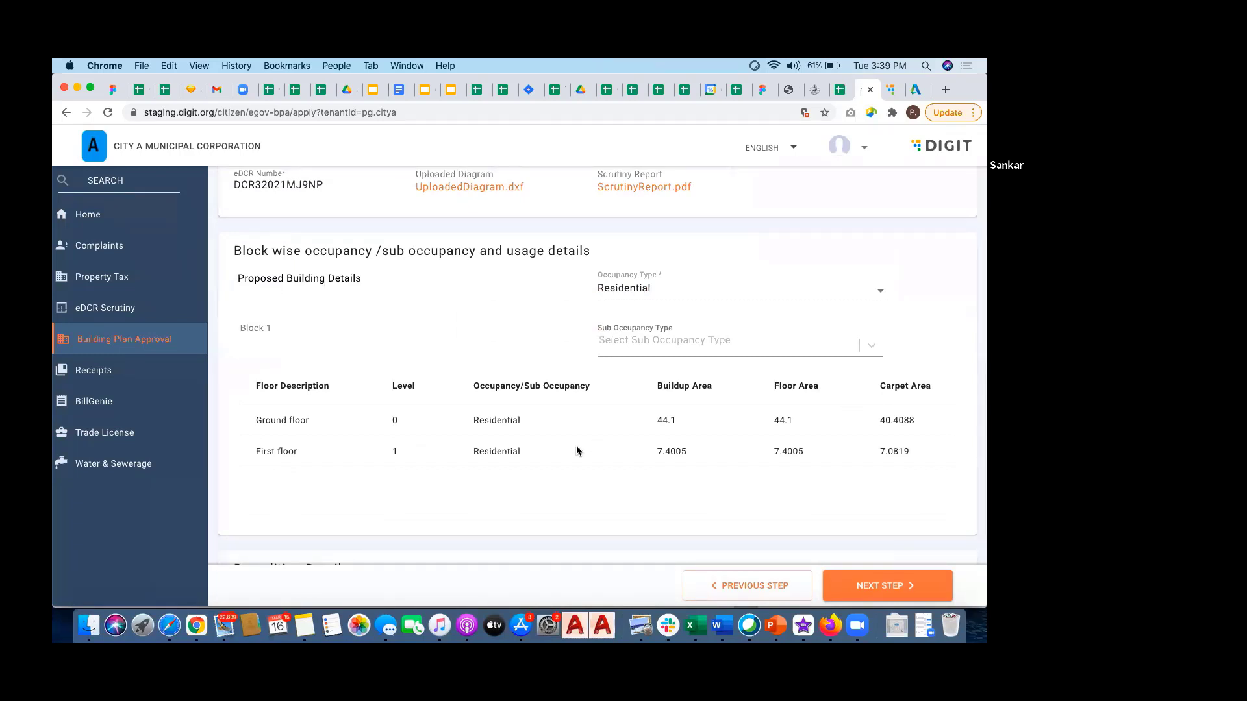
pyautogui.scroll(-7, 575, 446)
pyautogui.scroll(-1, 577, 445)
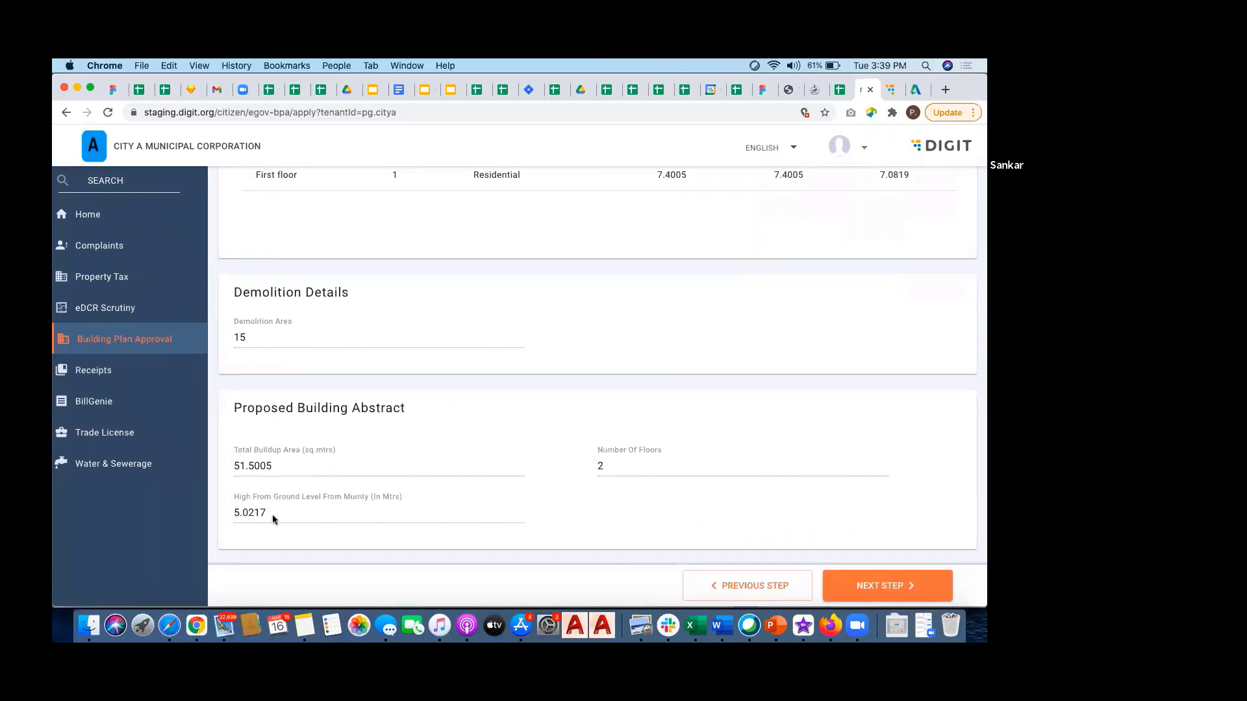
pyautogui.doubleClick(251, 514)
pyautogui.click(617, 516)
pyautogui.click(899, 587)
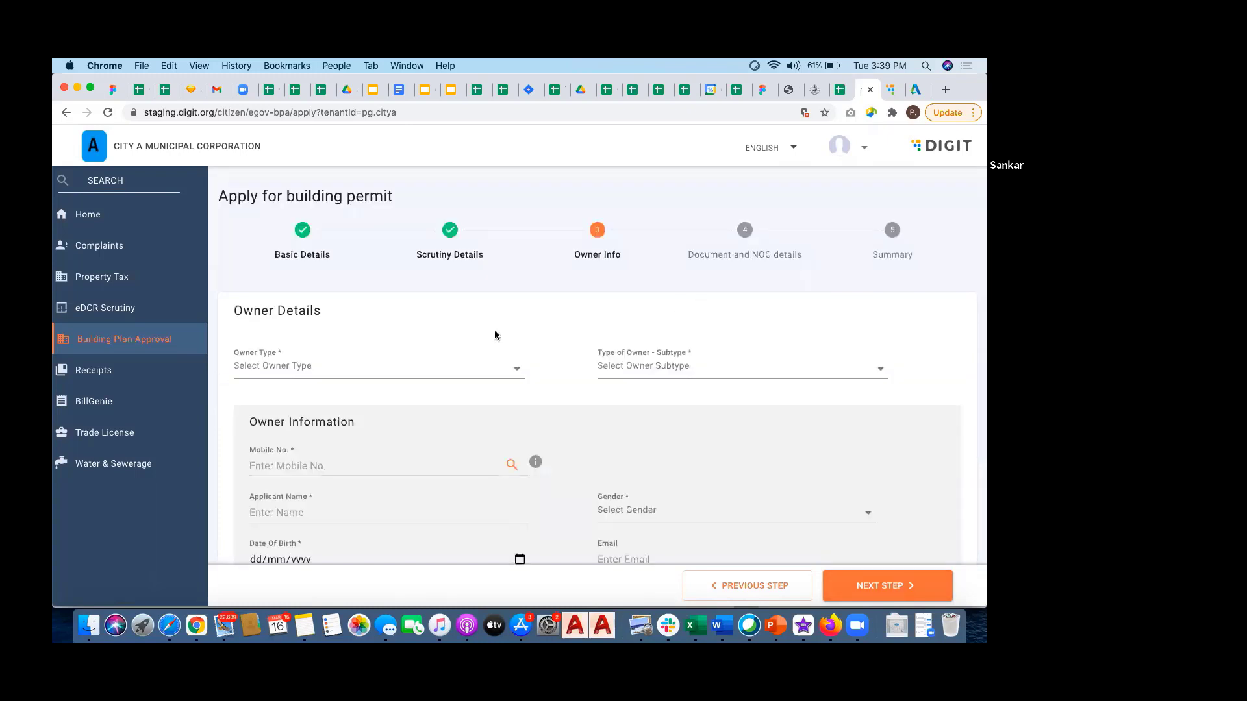
# Step: Set the owner type to Individual and the owner subtype to Single Owner
pyautogui.scroll(-3, 494, 330)
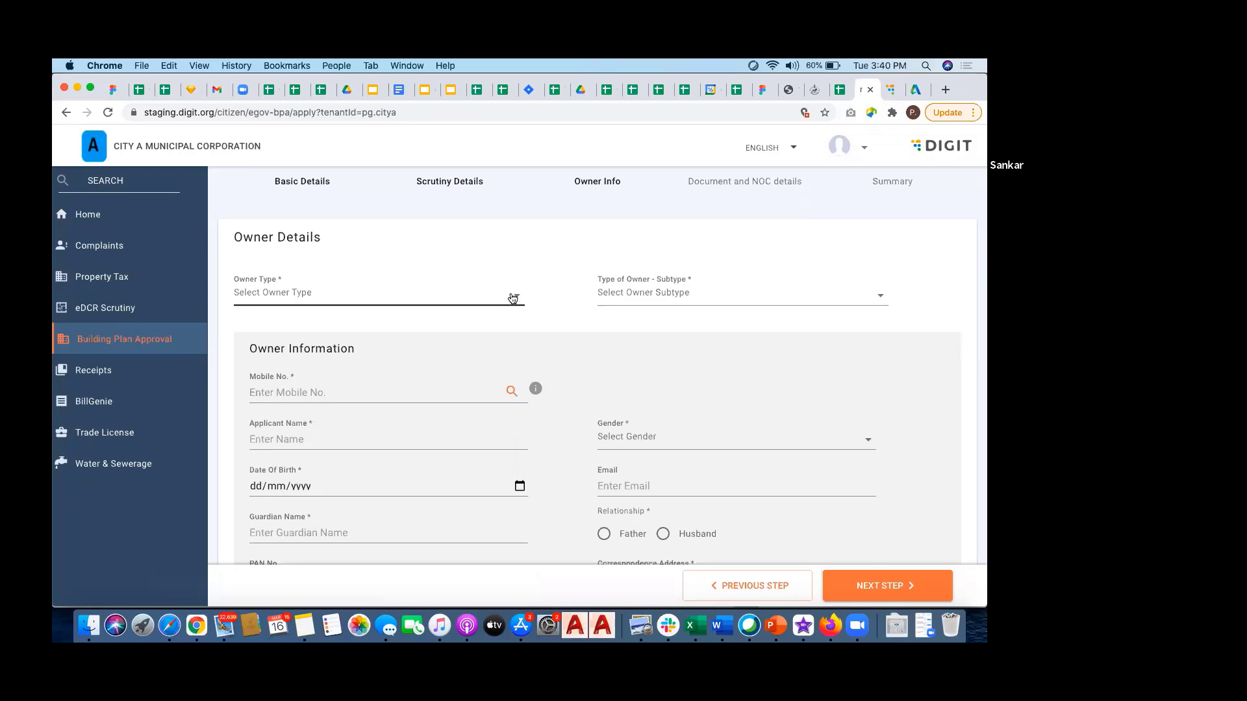
pyautogui.click(513, 298)
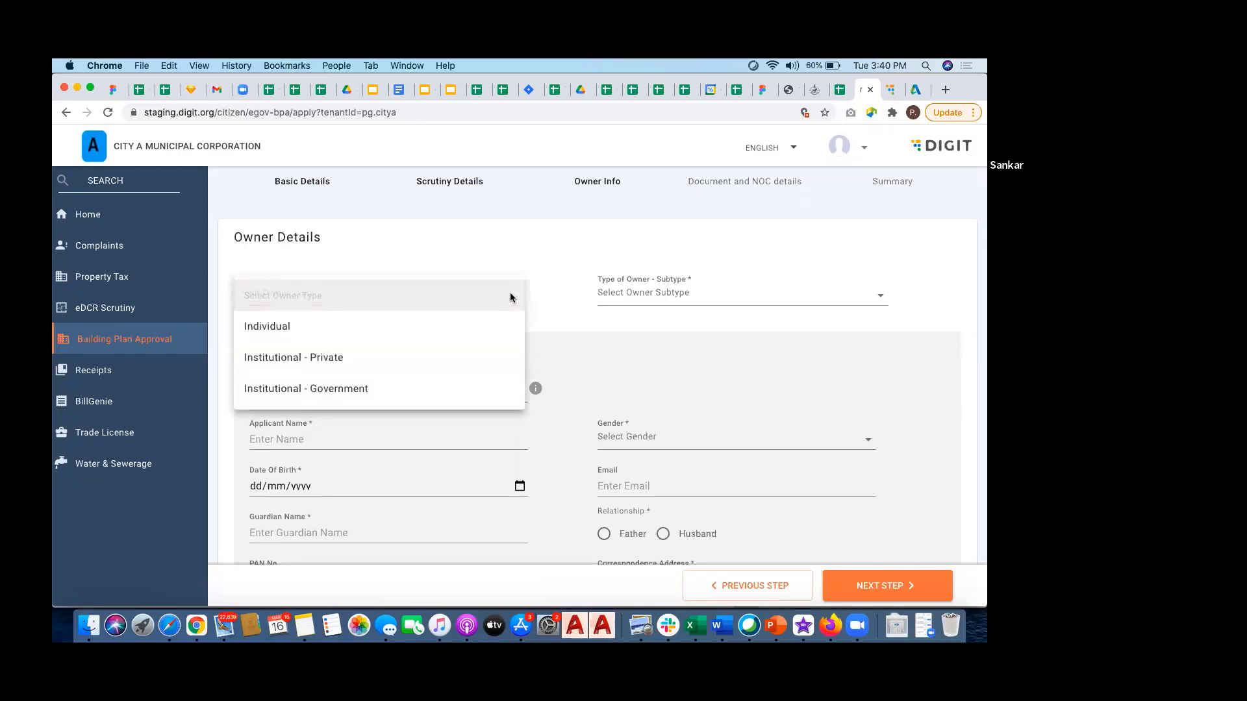
pyautogui.click(422, 326)
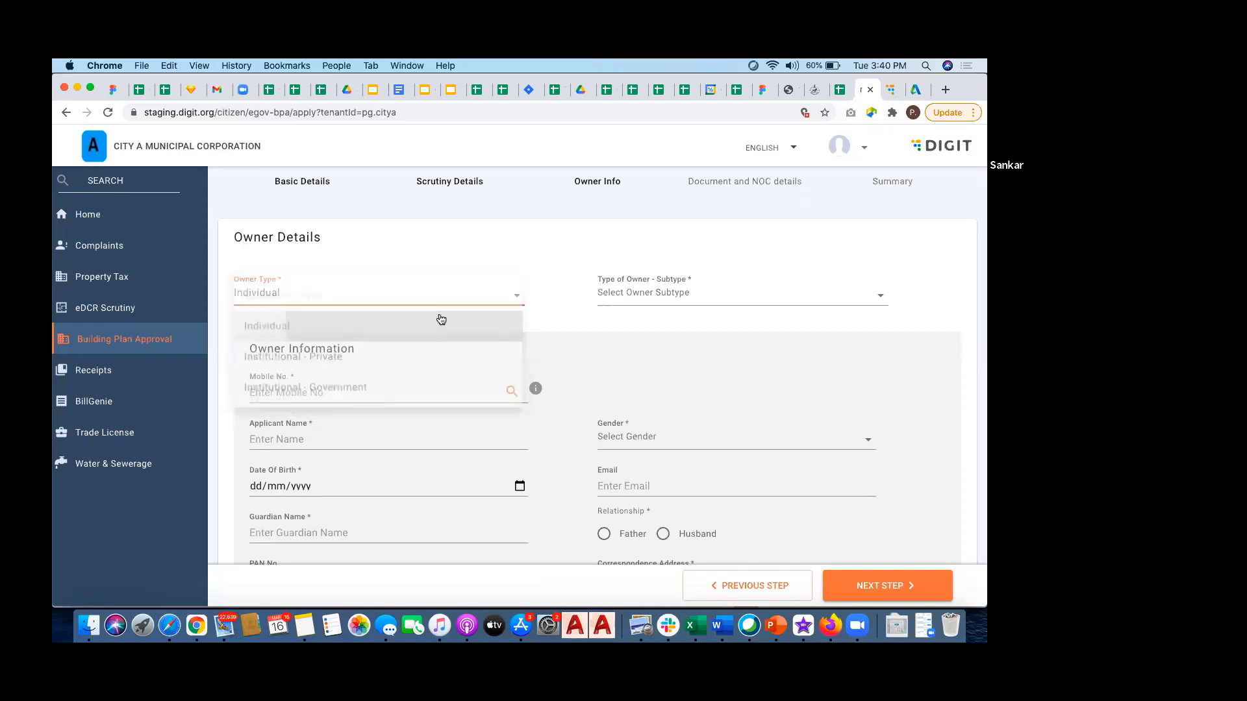
pyautogui.click(877, 300)
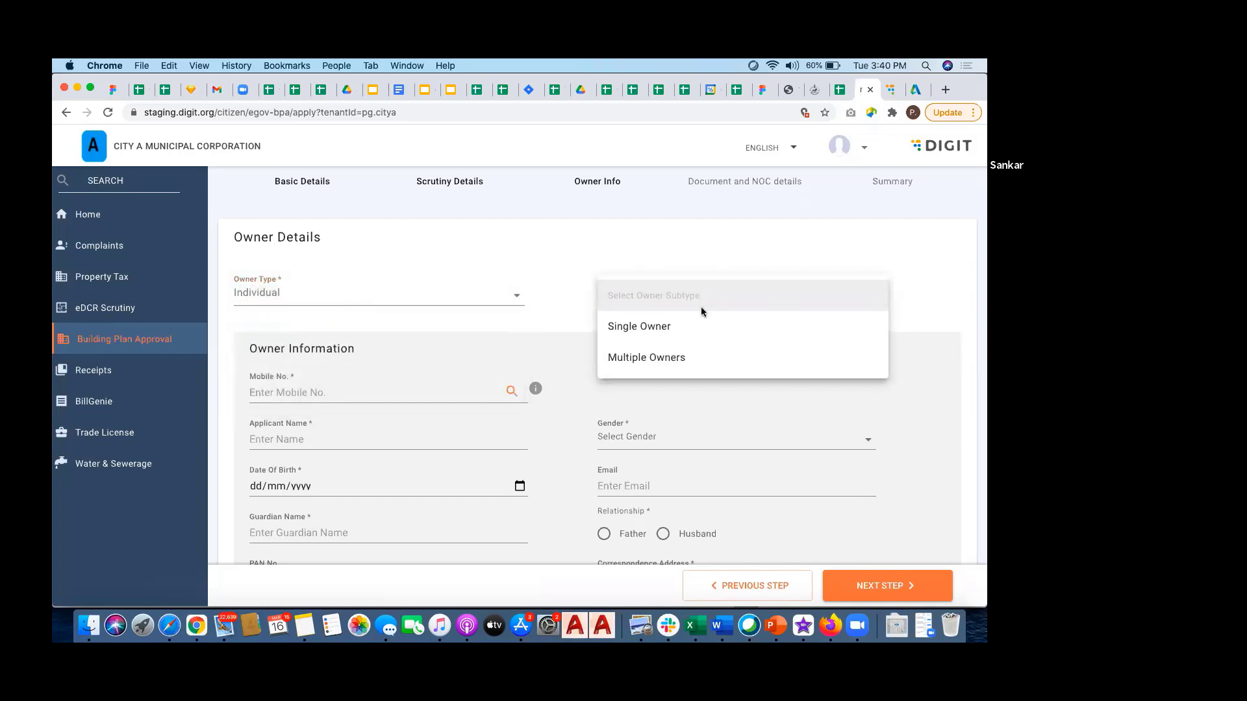
pyautogui.click(646, 326)
pyautogui.scroll(-2, 568, 346)
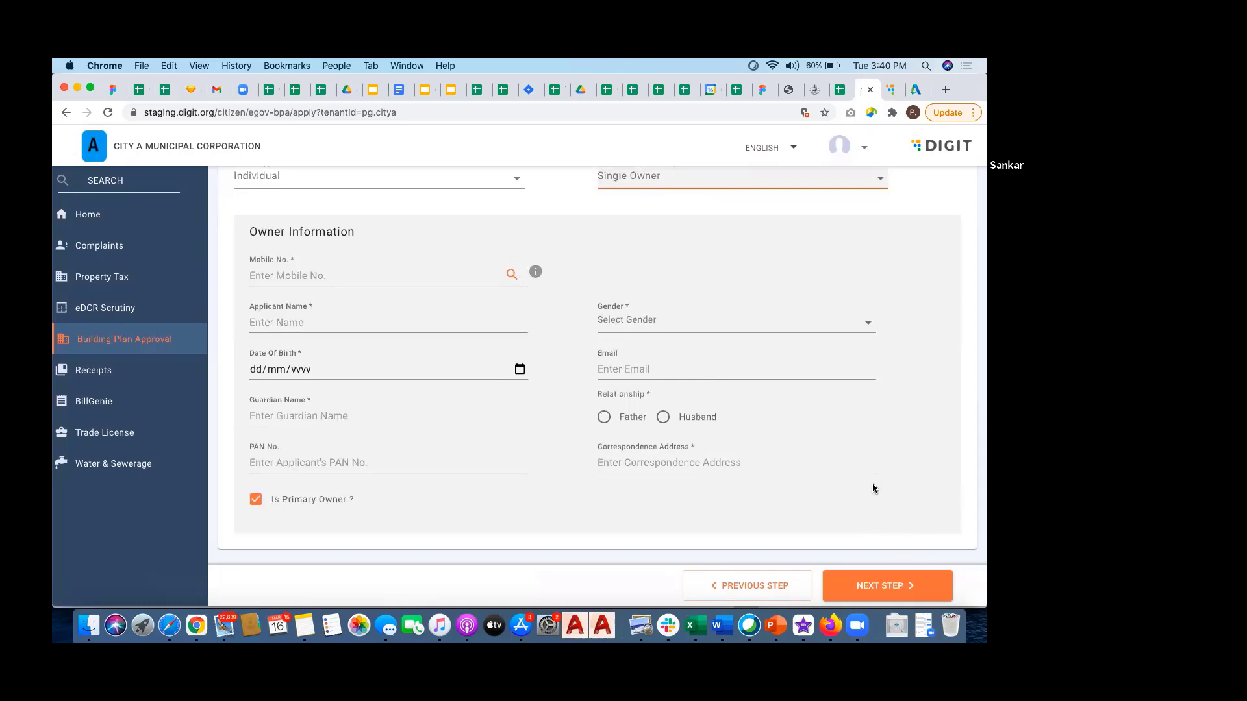
pyautogui.click(387, 274)
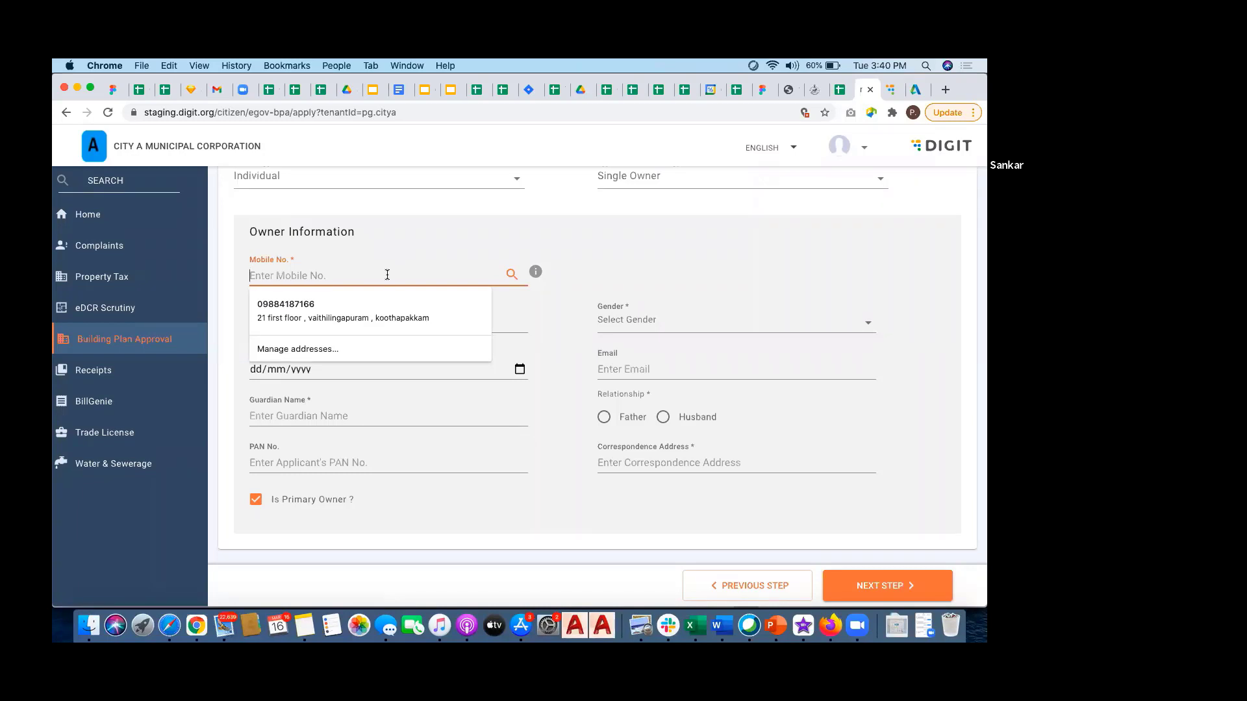
# Step: Auto-fill the owner from their mobile number, set relationship to Father, and save the owner step
pyautogui.write('9090909090')
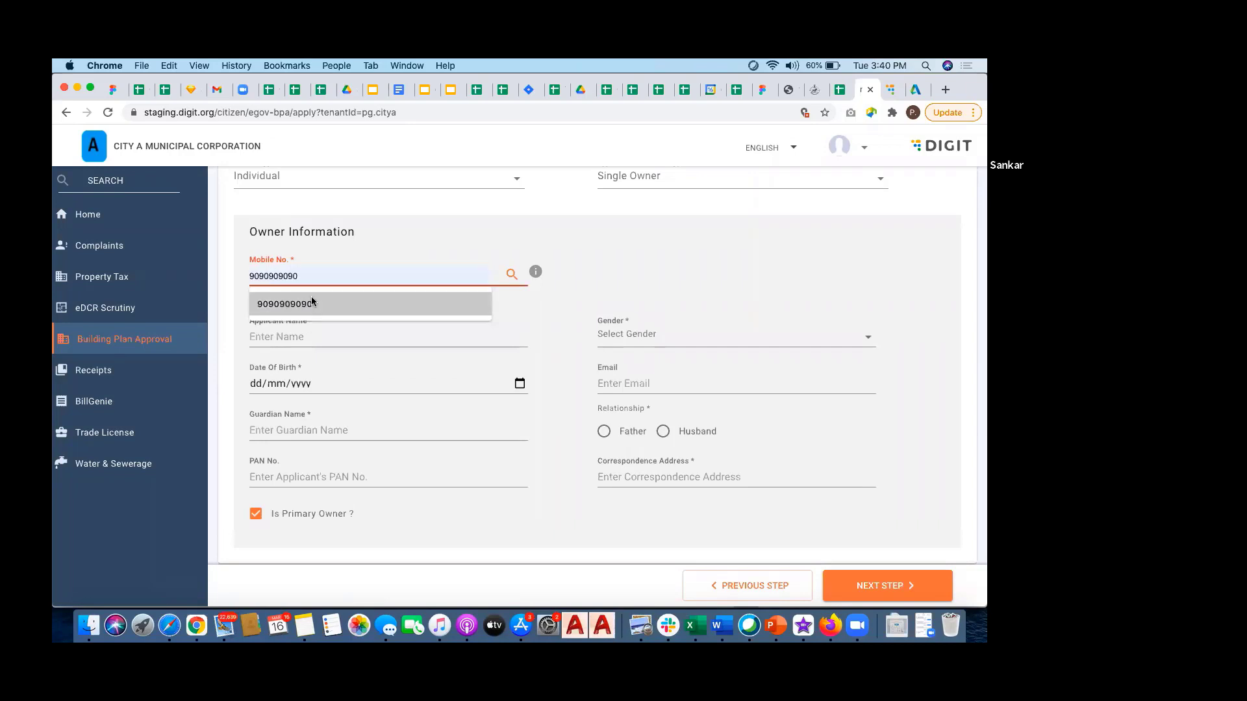
pyautogui.click(311, 300)
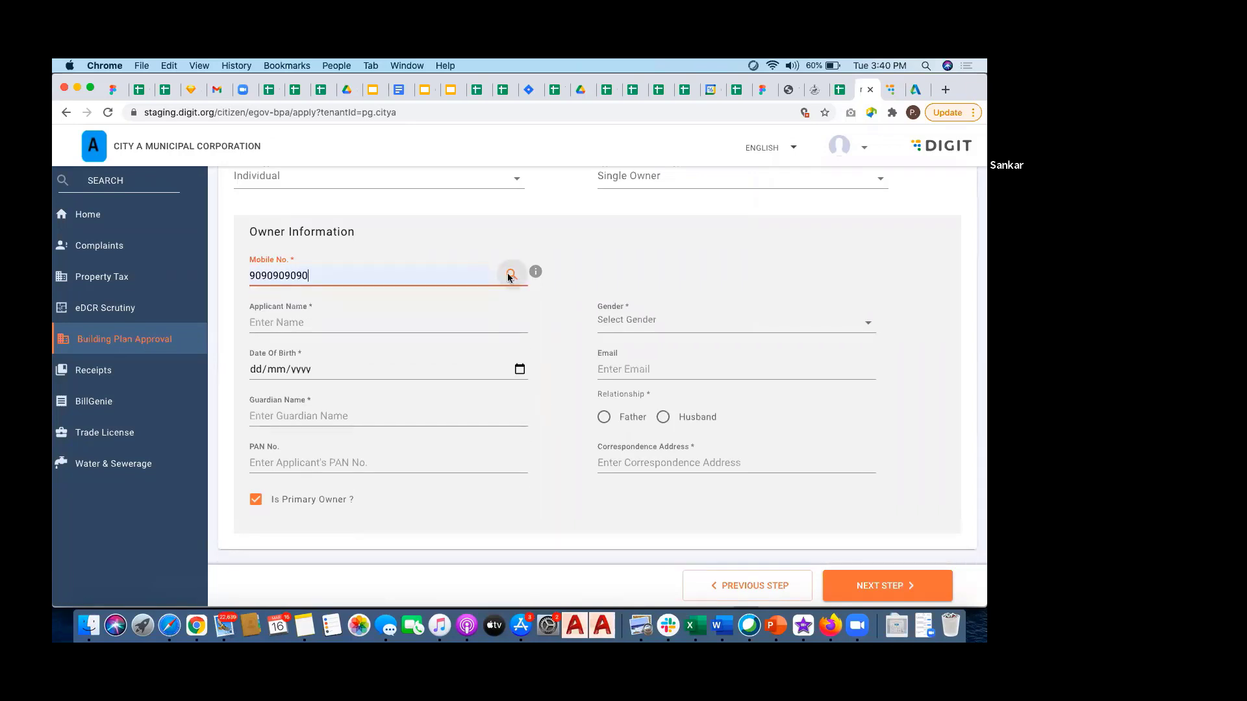
pyautogui.click(510, 275)
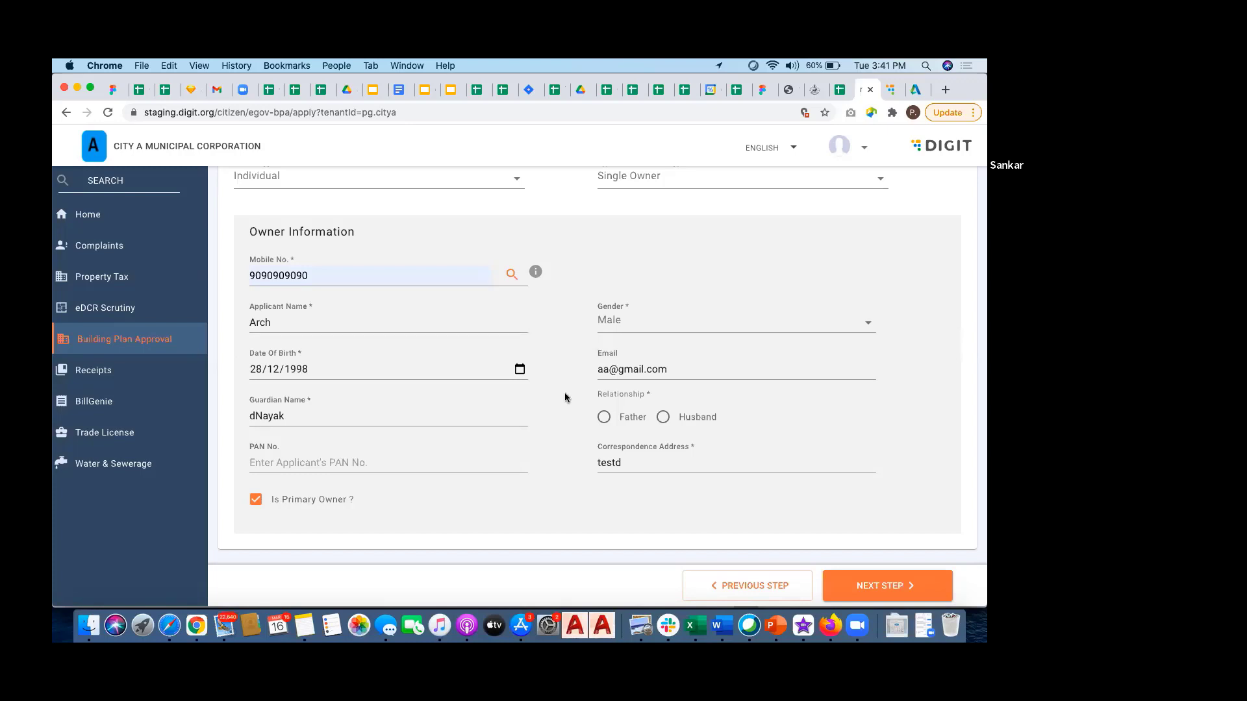
pyautogui.click(604, 421)
pyautogui.moveTo(357, 496)
pyautogui.mouseDown()
pyautogui.moveTo(266, 501)
pyautogui.moveTo(372, 498)
pyautogui.mouseUp()
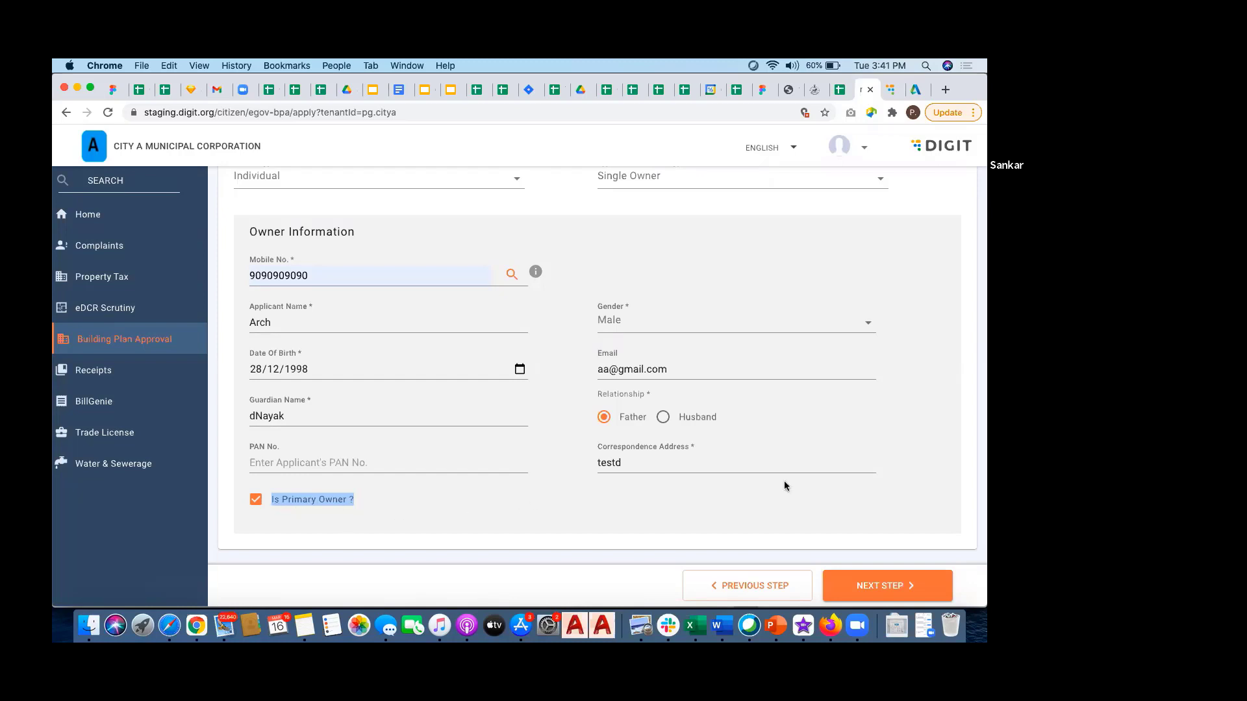
pyautogui.click(887, 585)
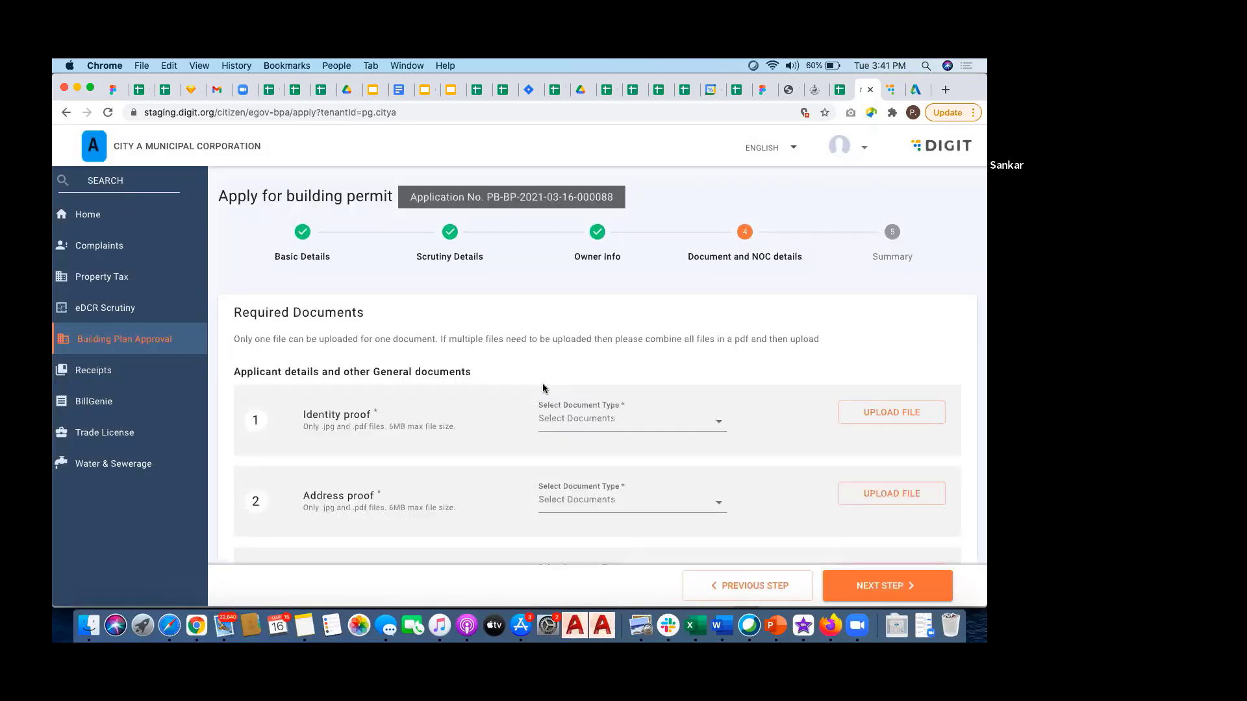
pyautogui.scroll(-5, 544, 388)
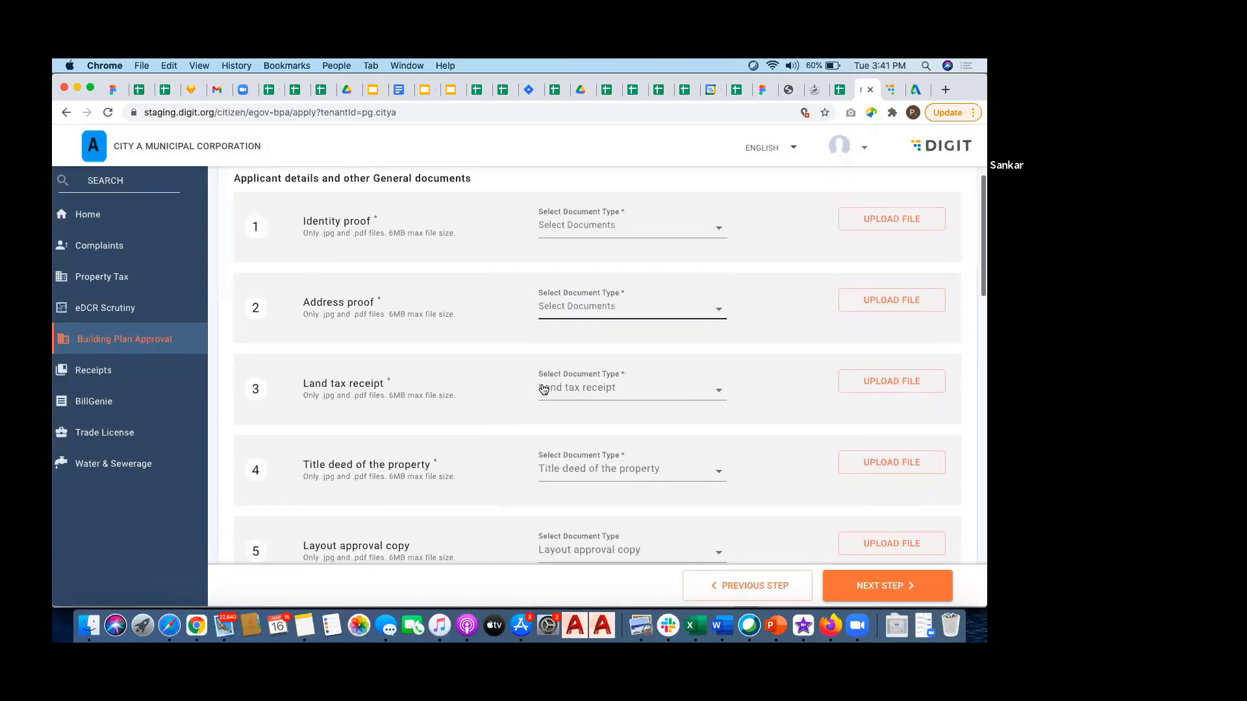
pyautogui.scroll(5, 543, 389)
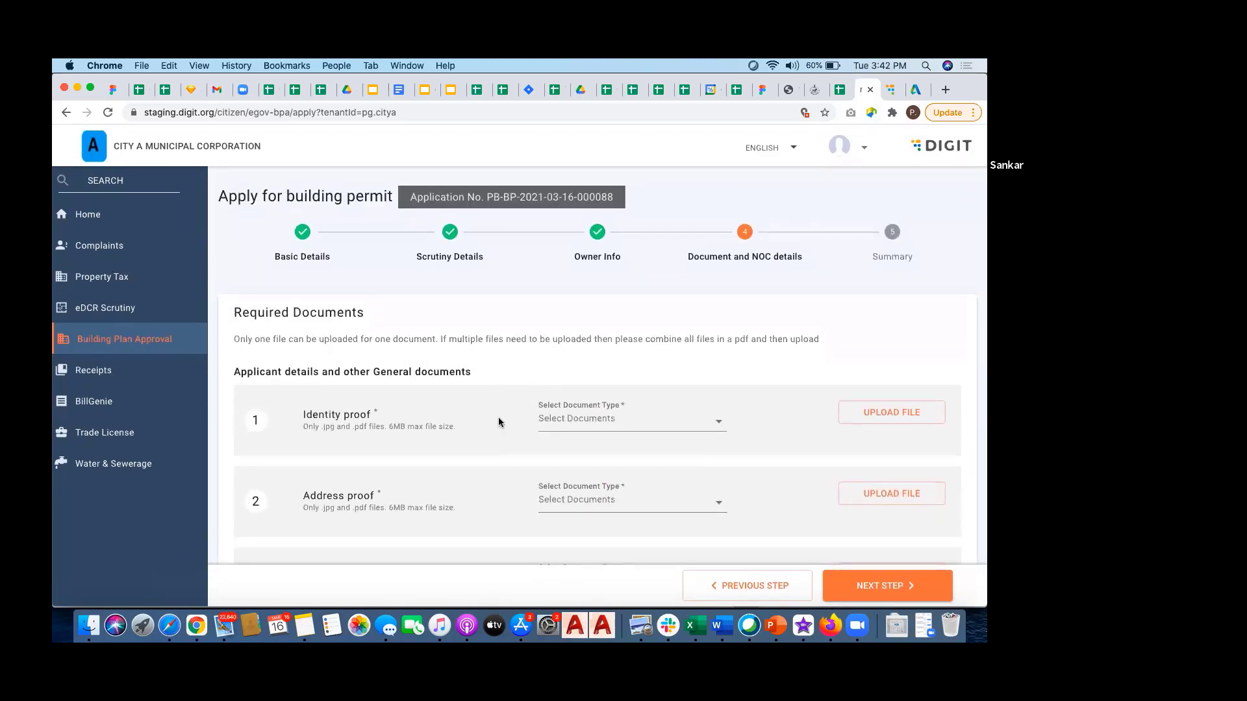
pyautogui.scroll(-1, 499, 422)
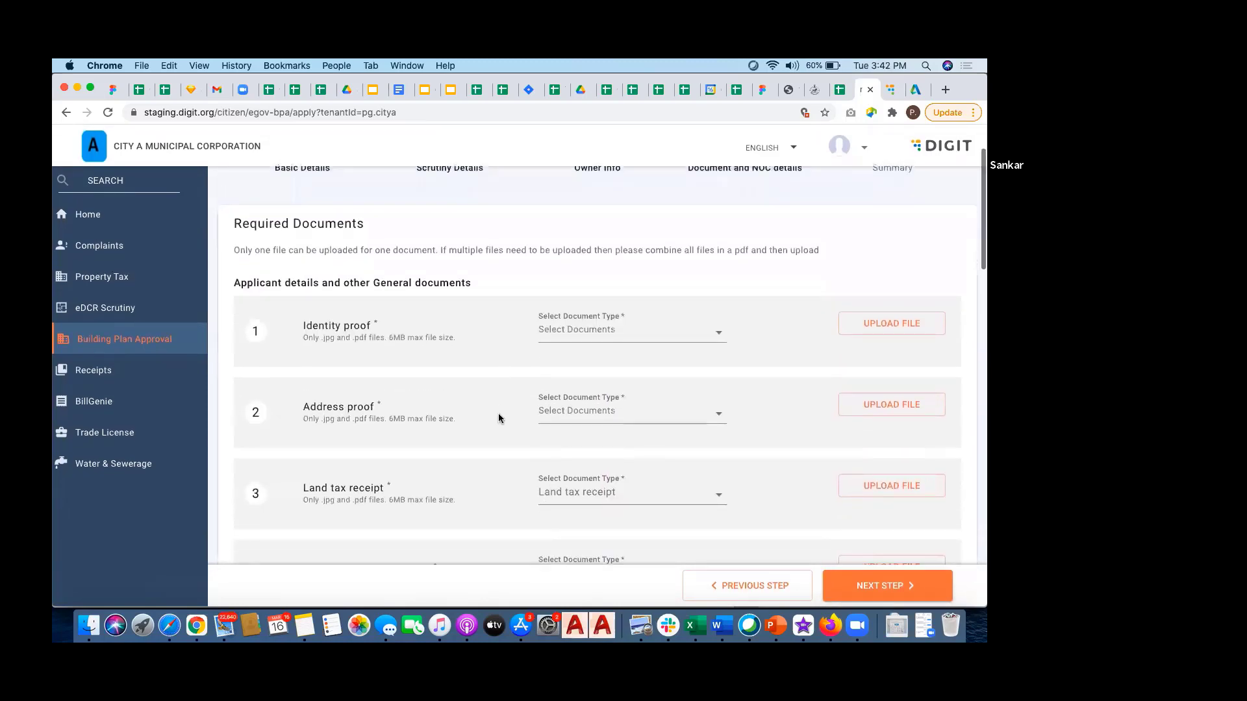
pyautogui.scroll(1, 497, 413)
pyautogui.scroll(-2, 498, 416)
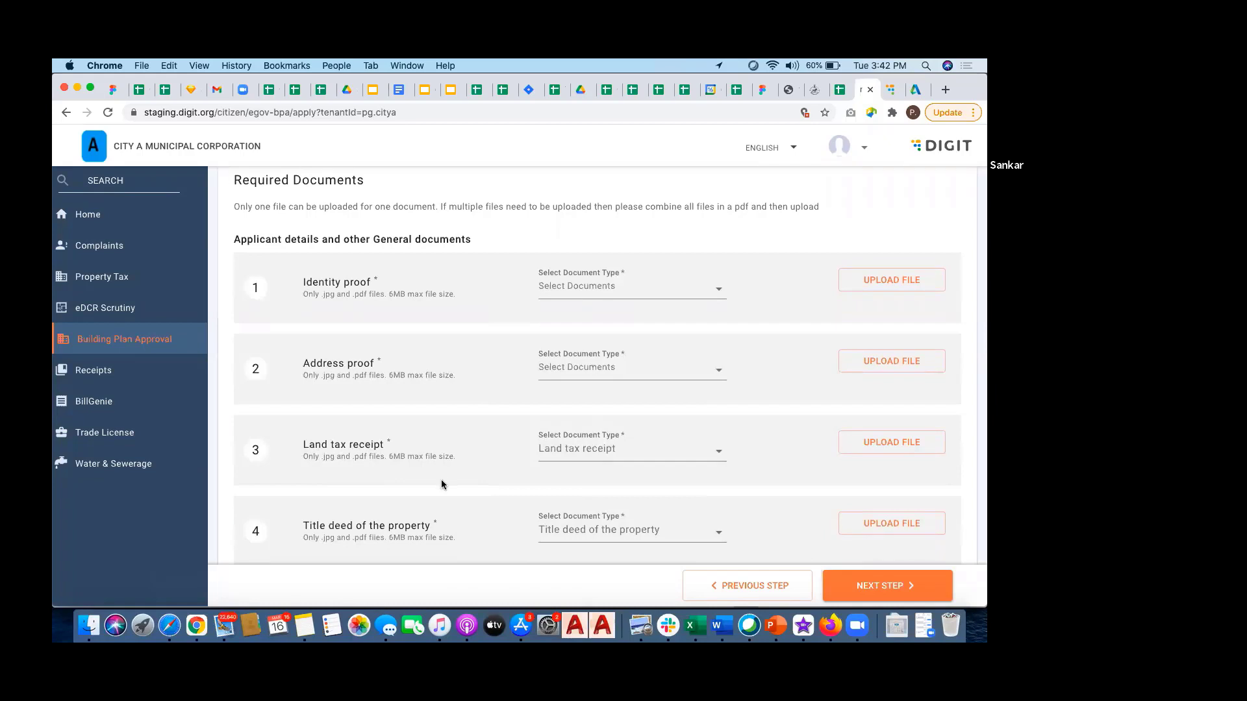
pyautogui.scroll(-3, 441, 482)
pyautogui.scroll(-10, 441, 484)
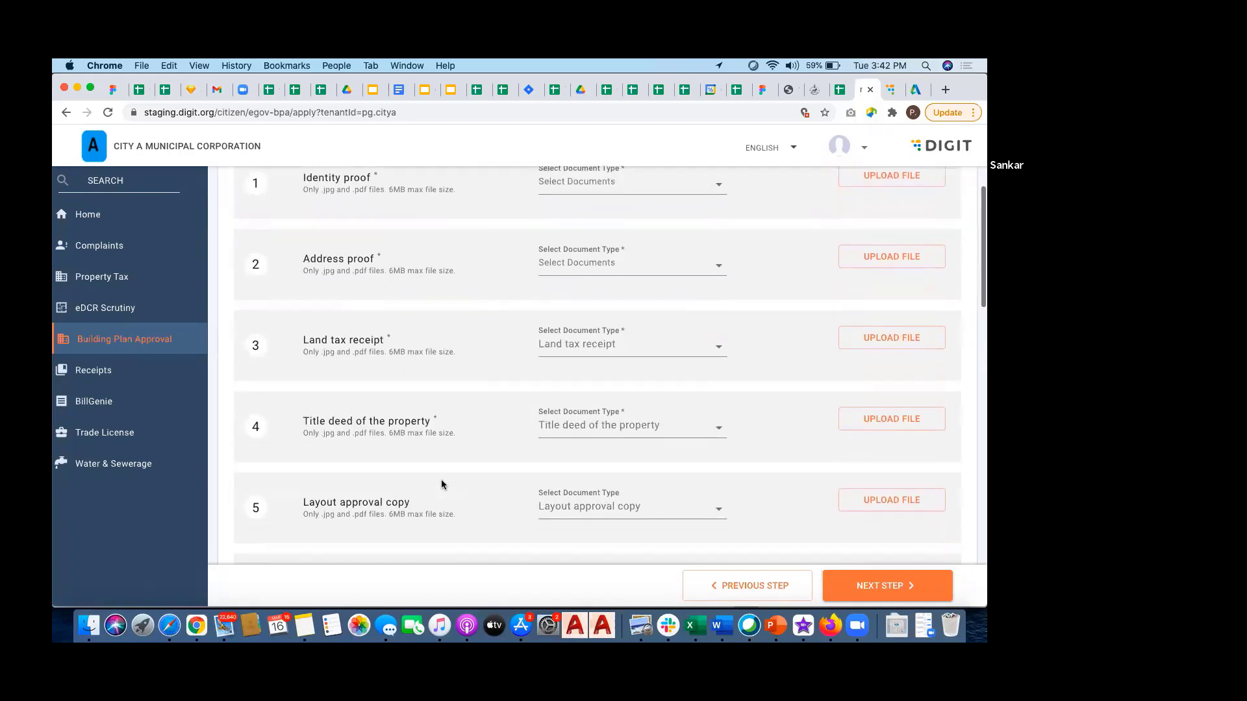
pyautogui.scroll(-10, 442, 480)
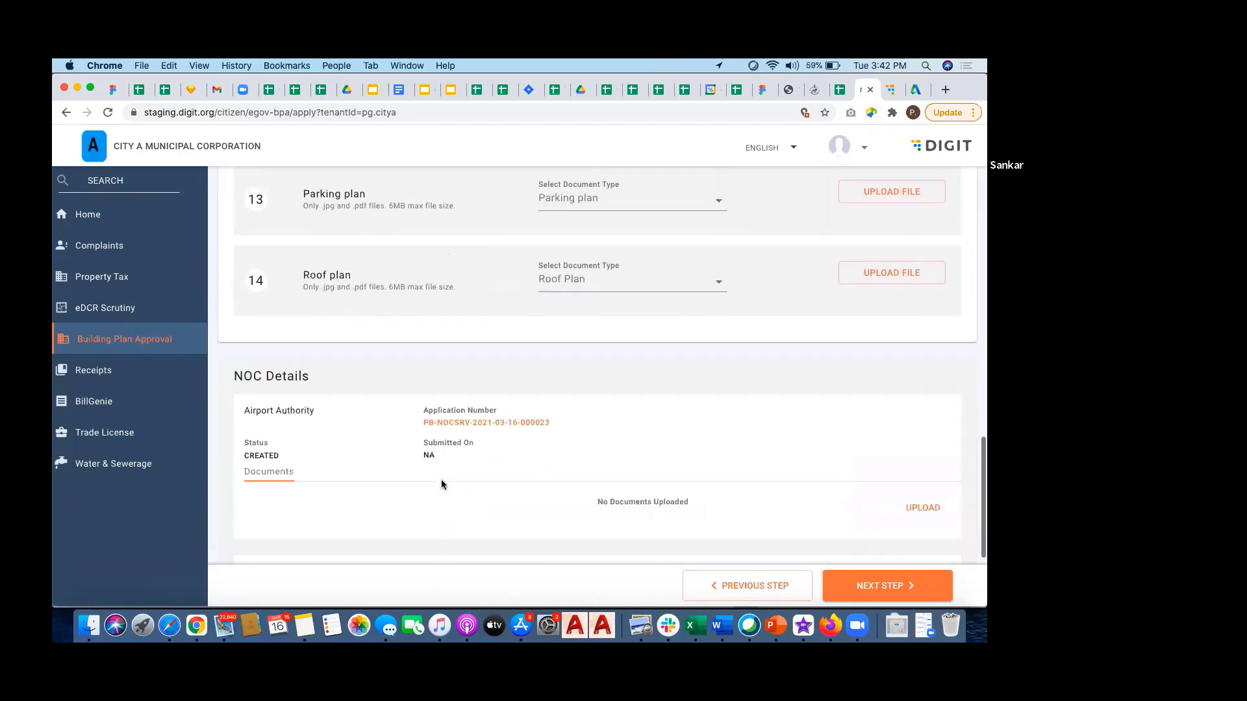
pyautogui.scroll(8, 441, 480)
pyautogui.scroll(15, 442, 479)
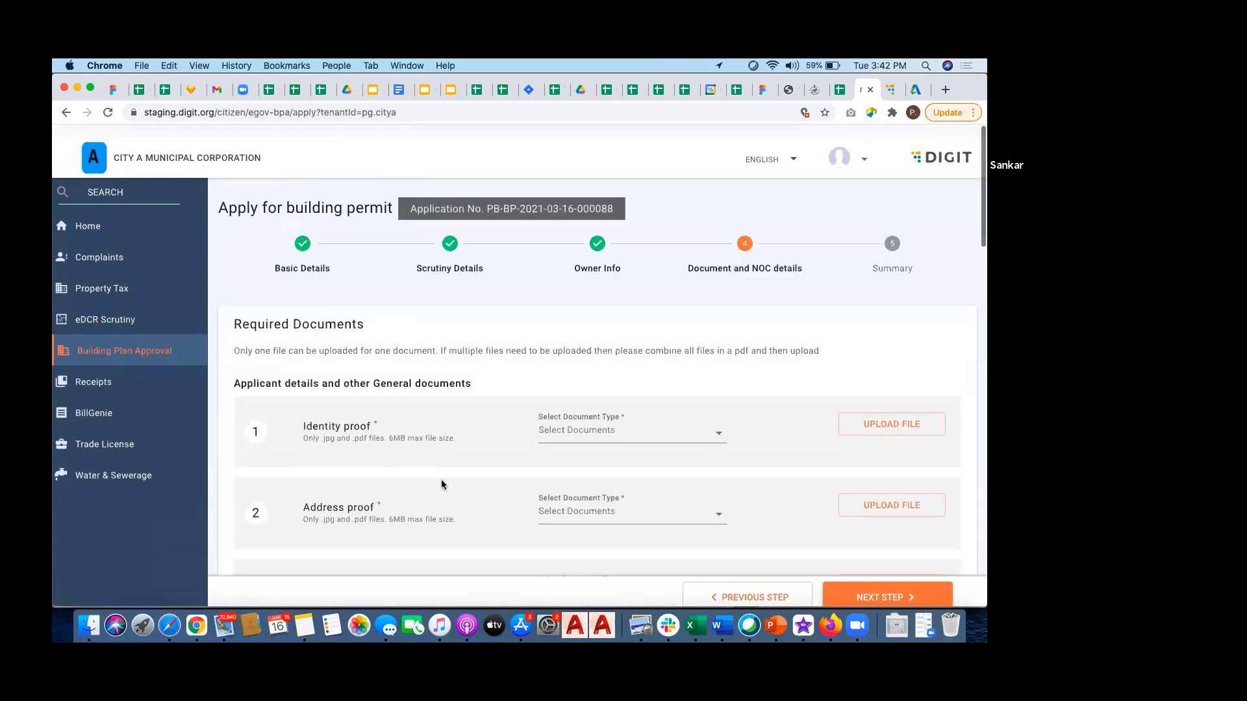
# Step: Attach EBbill.png as the Aadhaar identity proof
pyautogui.click(718, 421)
pyautogui.click(594, 450)
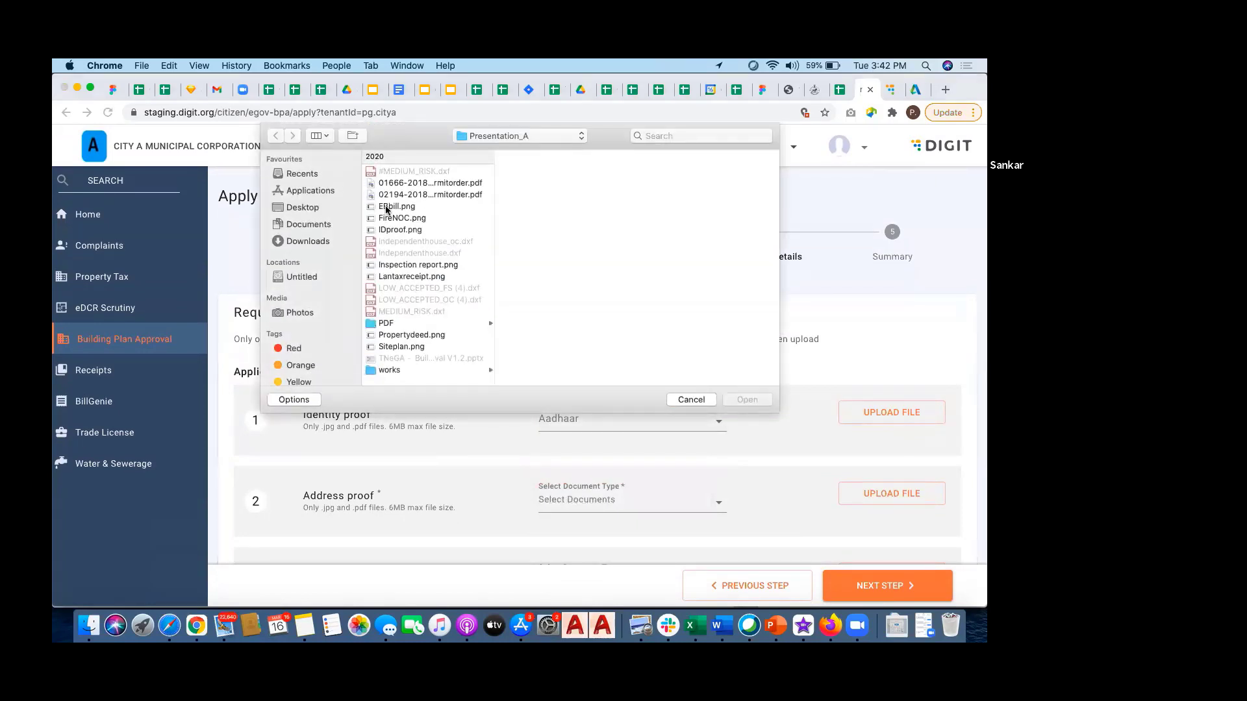
pyautogui.doubleClick(386, 206)
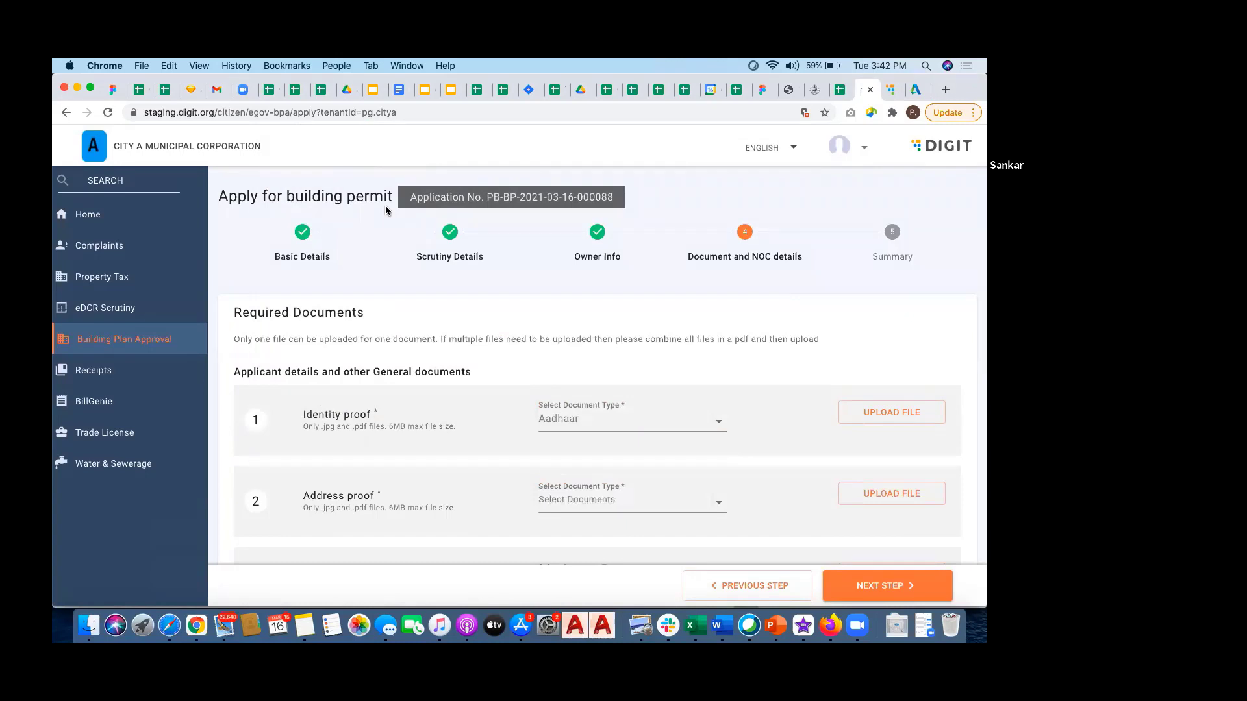
pyautogui.scroll(-4, 509, 397)
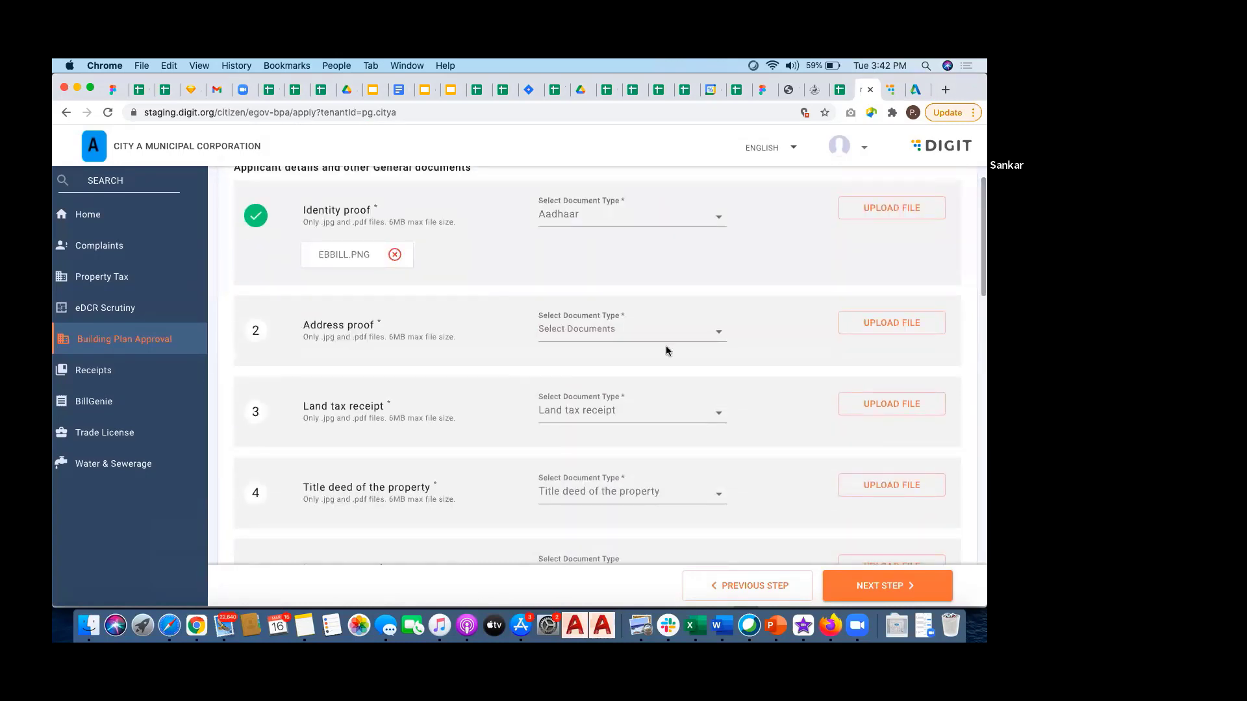
# Step: Attach FireNOC.png as the Electricity Bill address proof
pyautogui.click(713, 330)
pyautogui.click(583, 360)
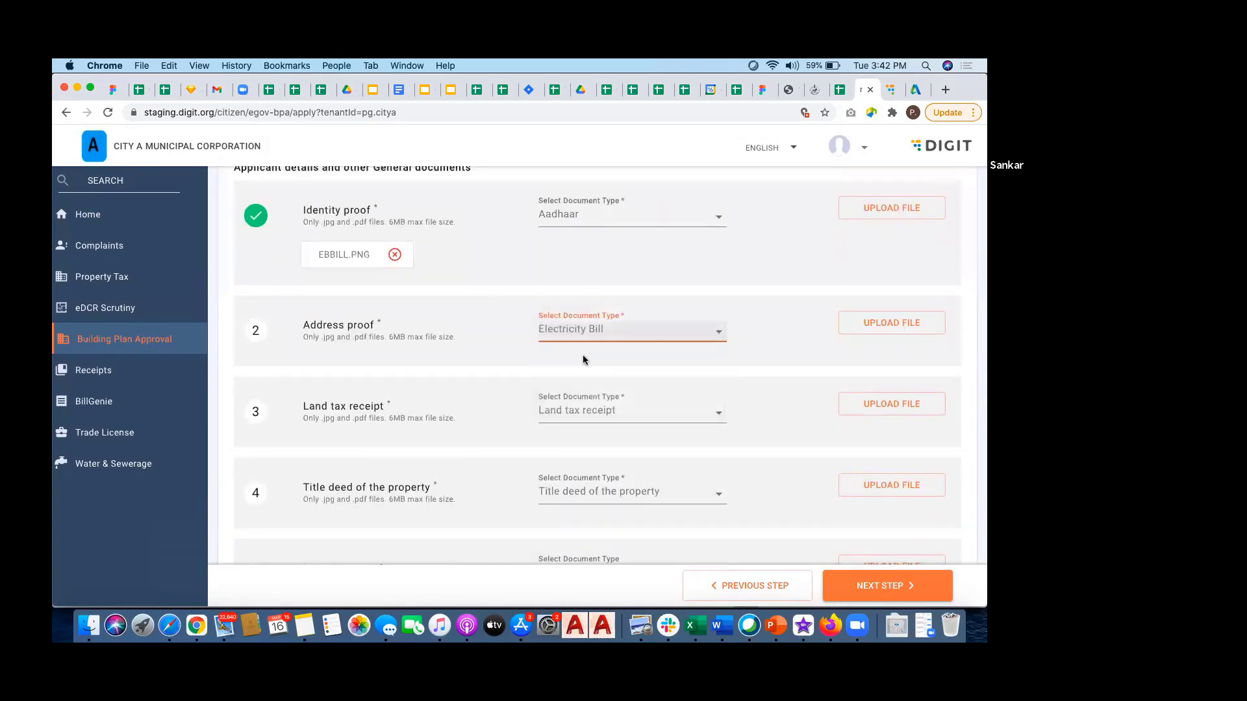
pyautogui.click(891, 321)
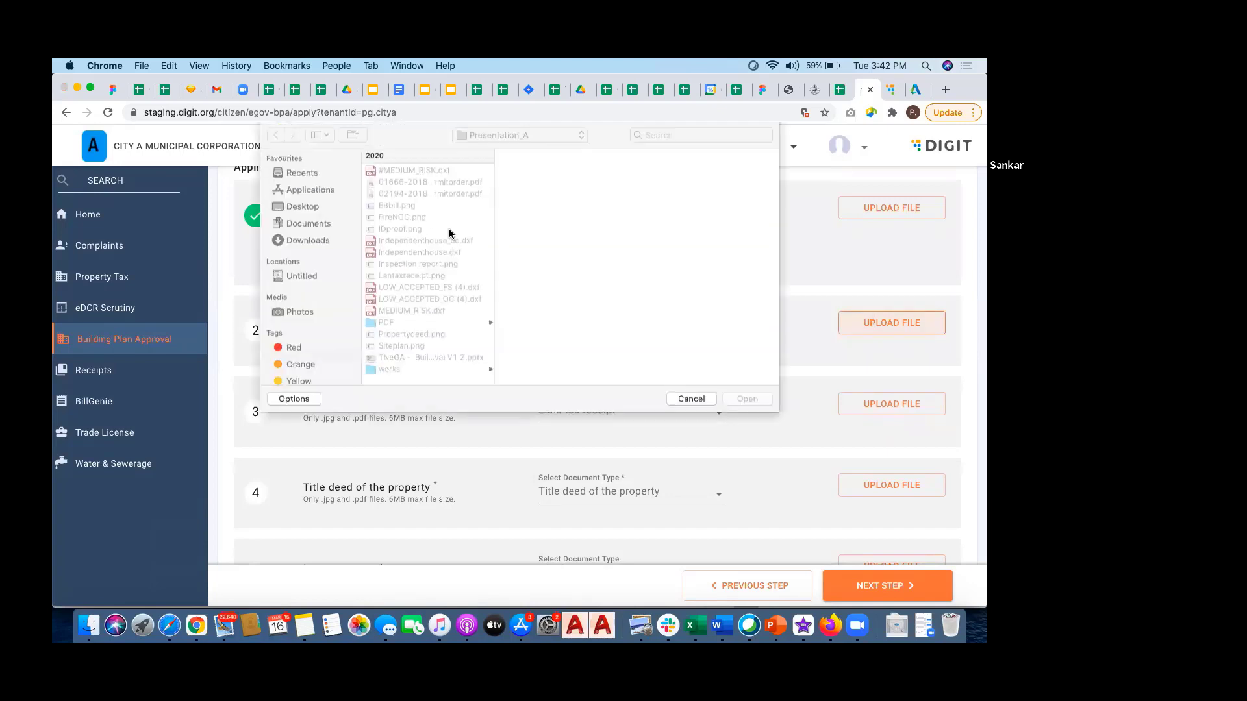
pyautogui.doubleClick(403, 216)
pyautogui.scroll(-3, 478, 396)
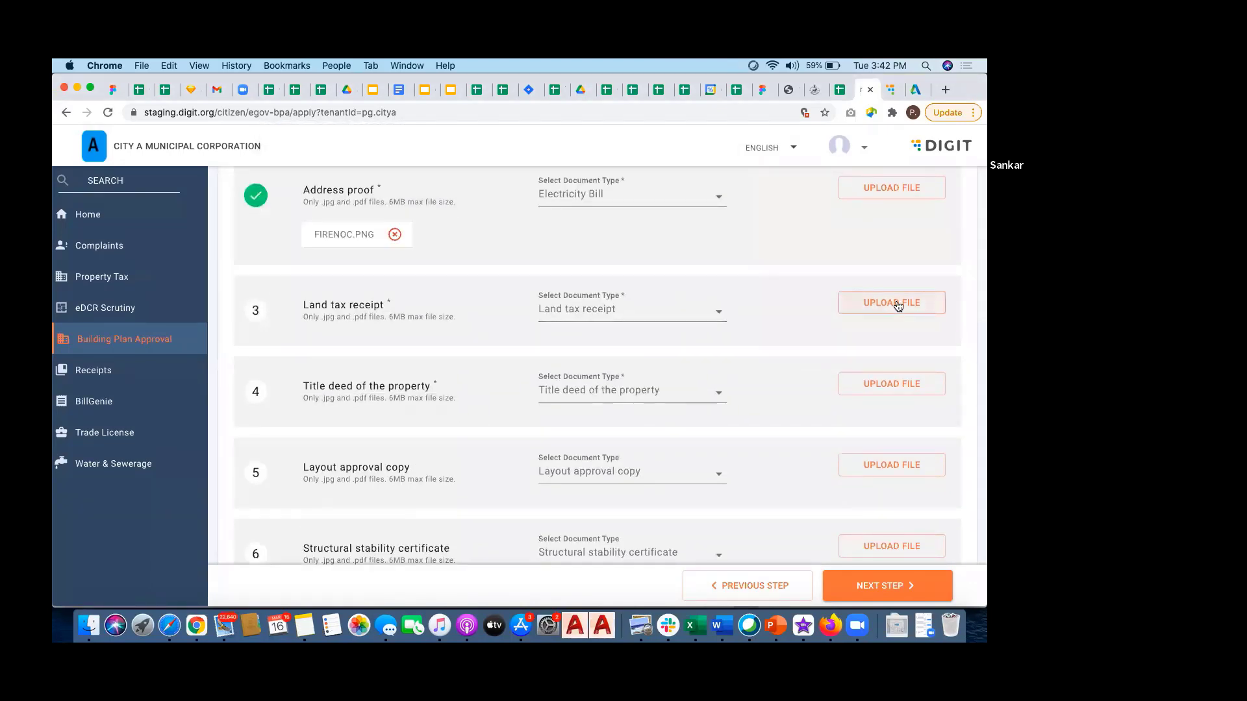
# Step: Attach EBbill.png as the land tax receipt and FireNOC.png as the title deed
pyautogui.click(896, 304)
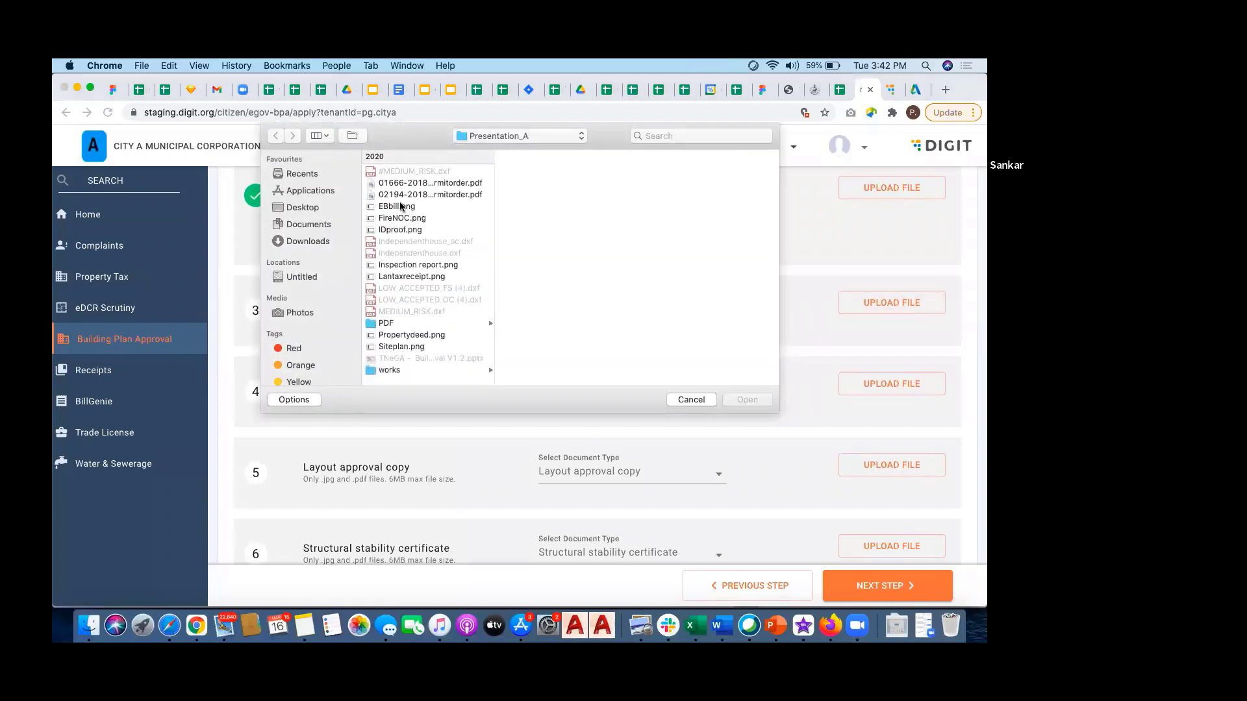
pyautogui.doubleClick(397, 207)
pyautogui.scroll(-2, 453, 330)
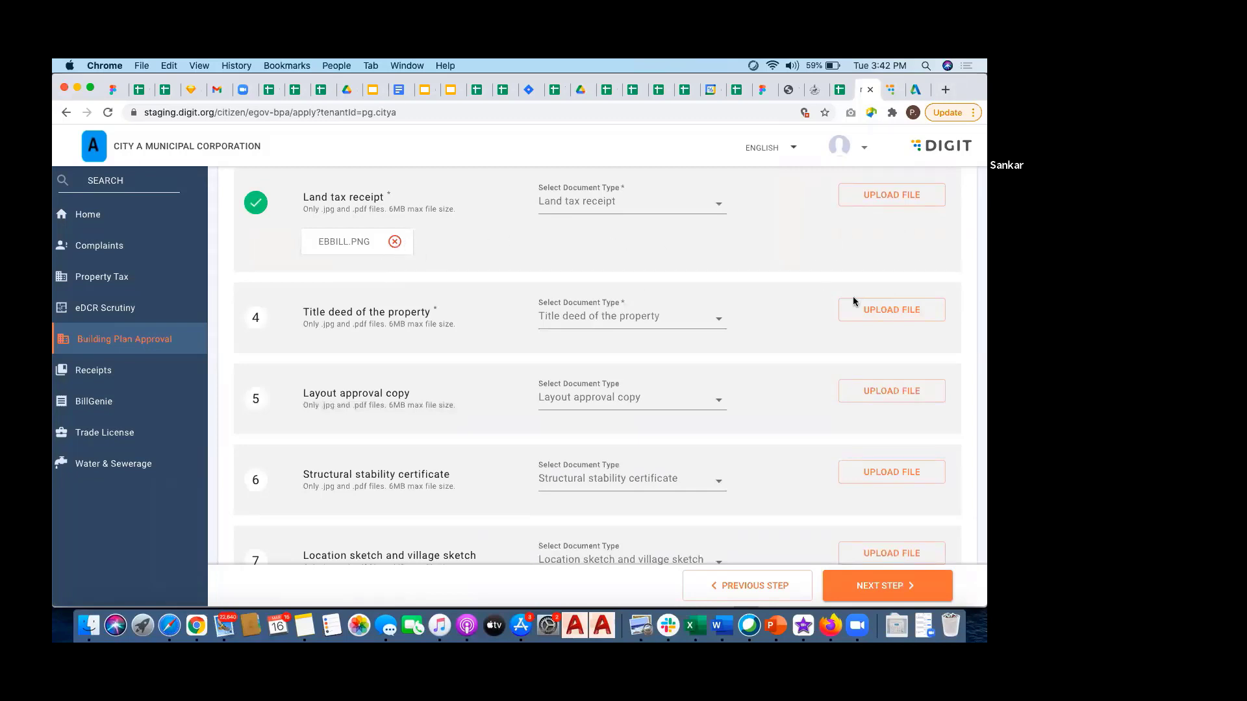
pyautogui.click(891, 311)
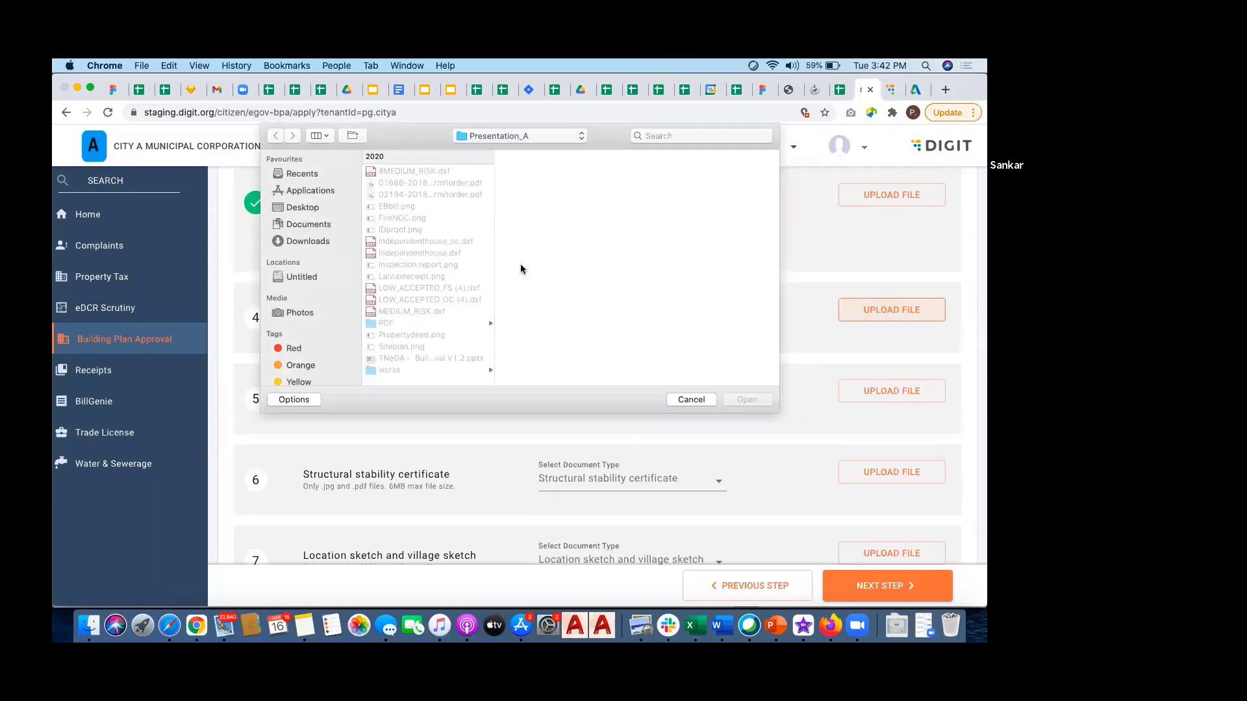
pyautogui.click(402, 219)
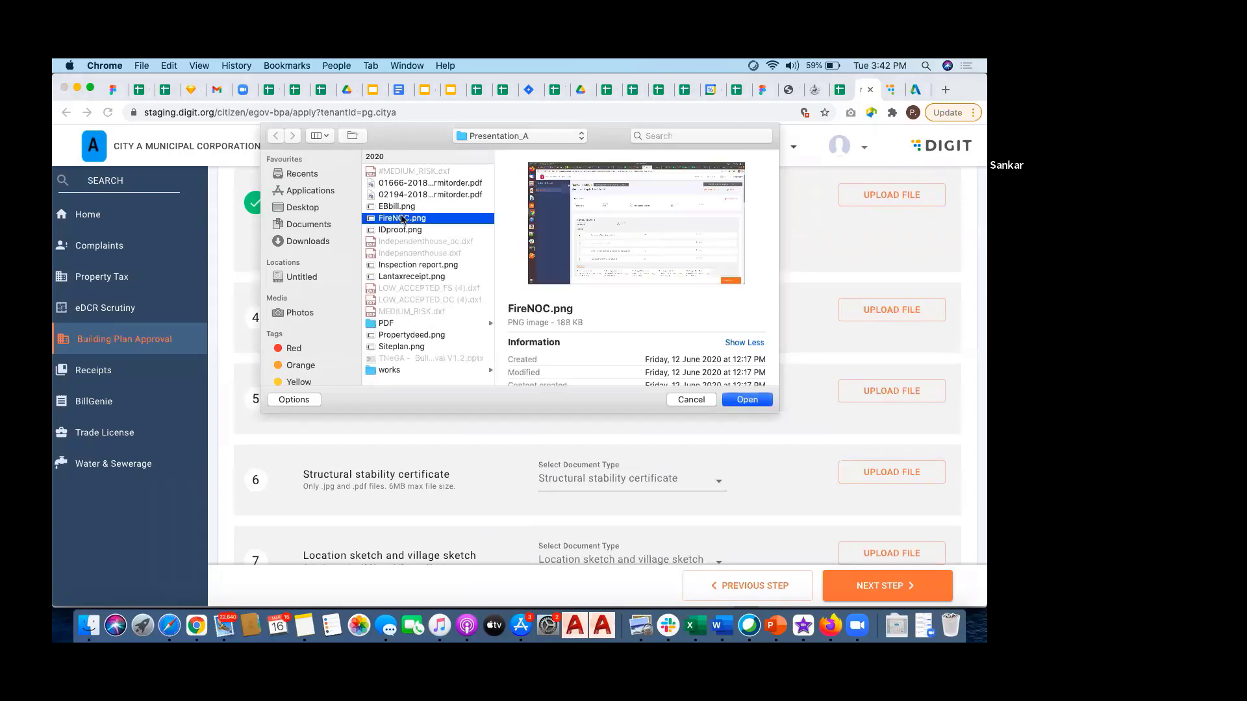
pyautogui.press('Return')
# Step: Attach Siteplan.png as the site plan
pyautogui.scroll(-2, 726, 374)
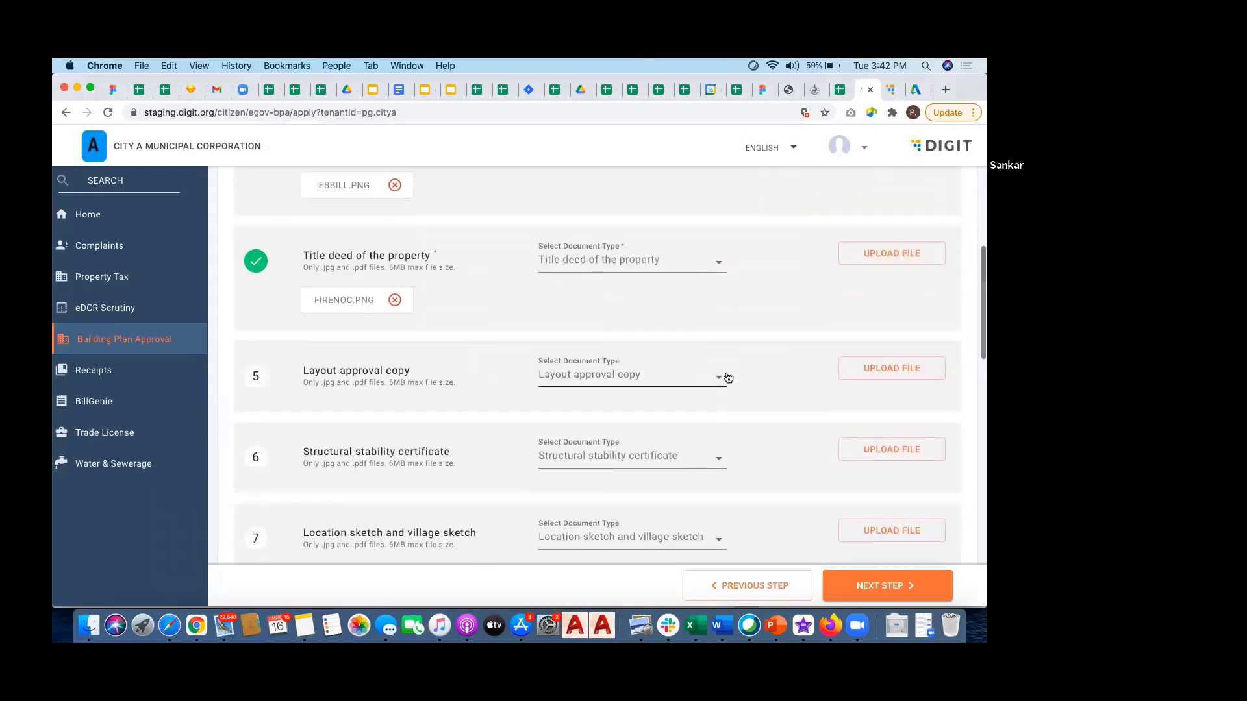
pyautogui.scroll(-5, 726, 376)
pyautogui.scroll(-4, 726, 373)
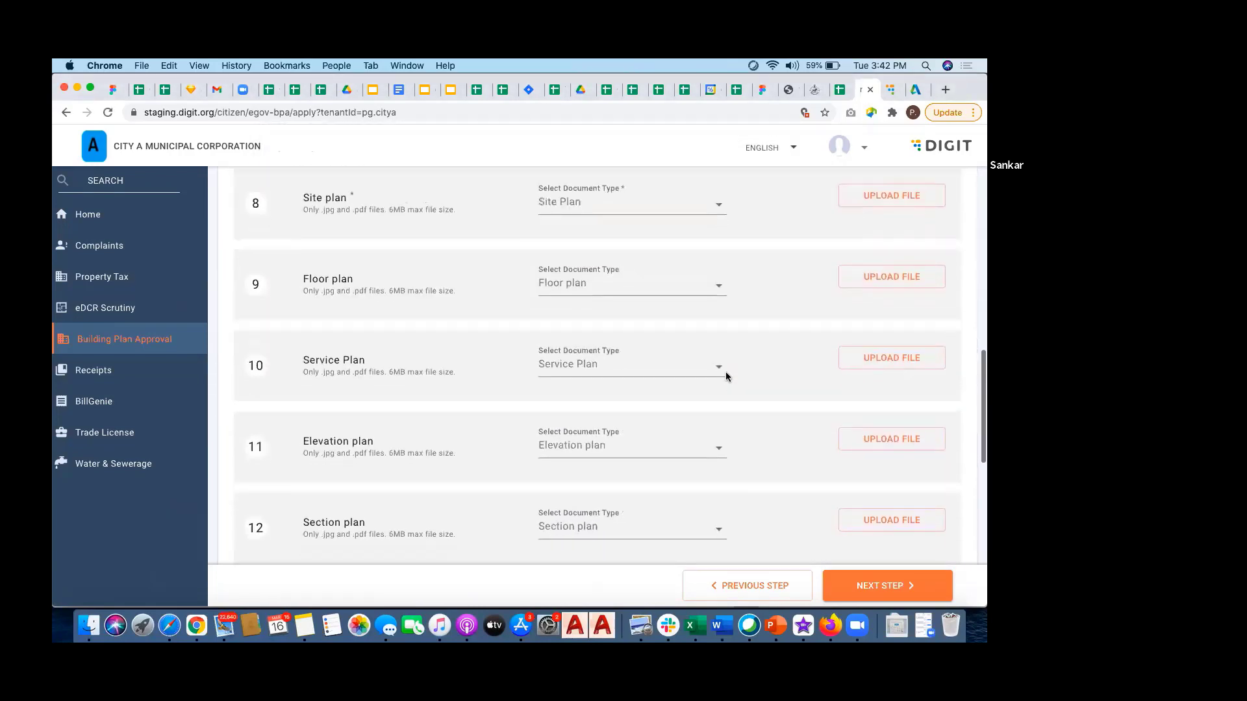
pyautogui.click(891, 198)
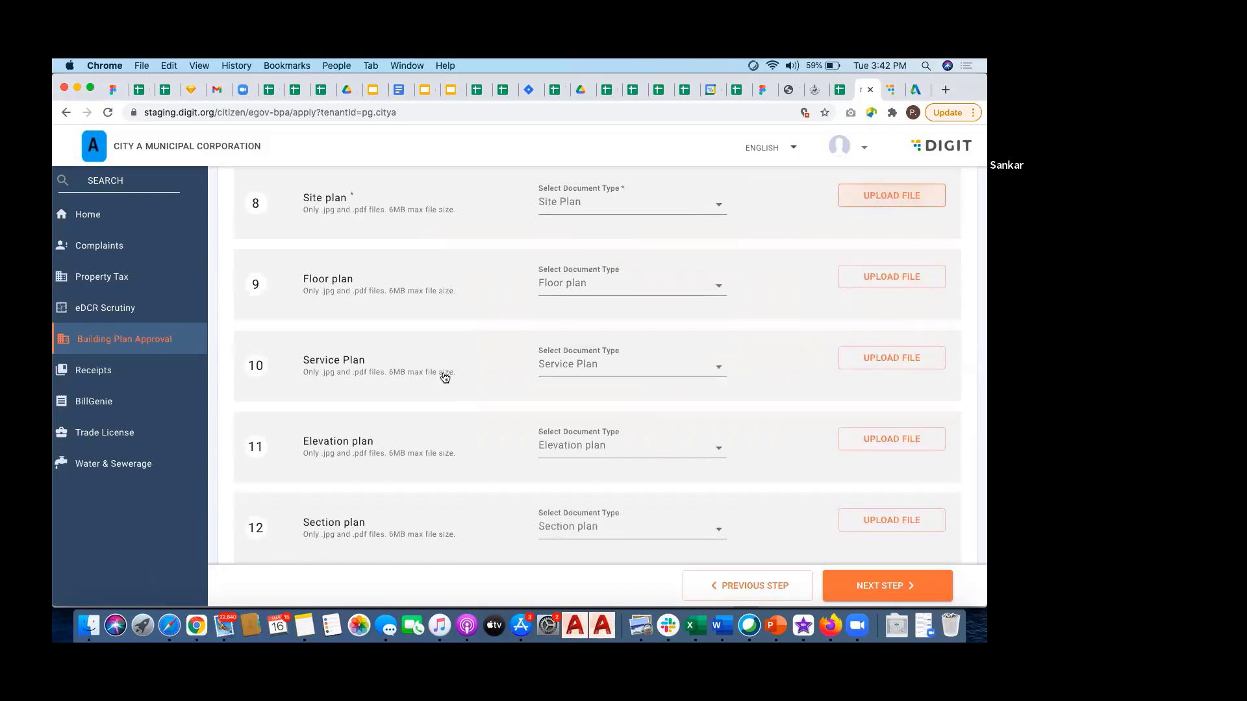
pyautogui.doubleClick(401, 347)
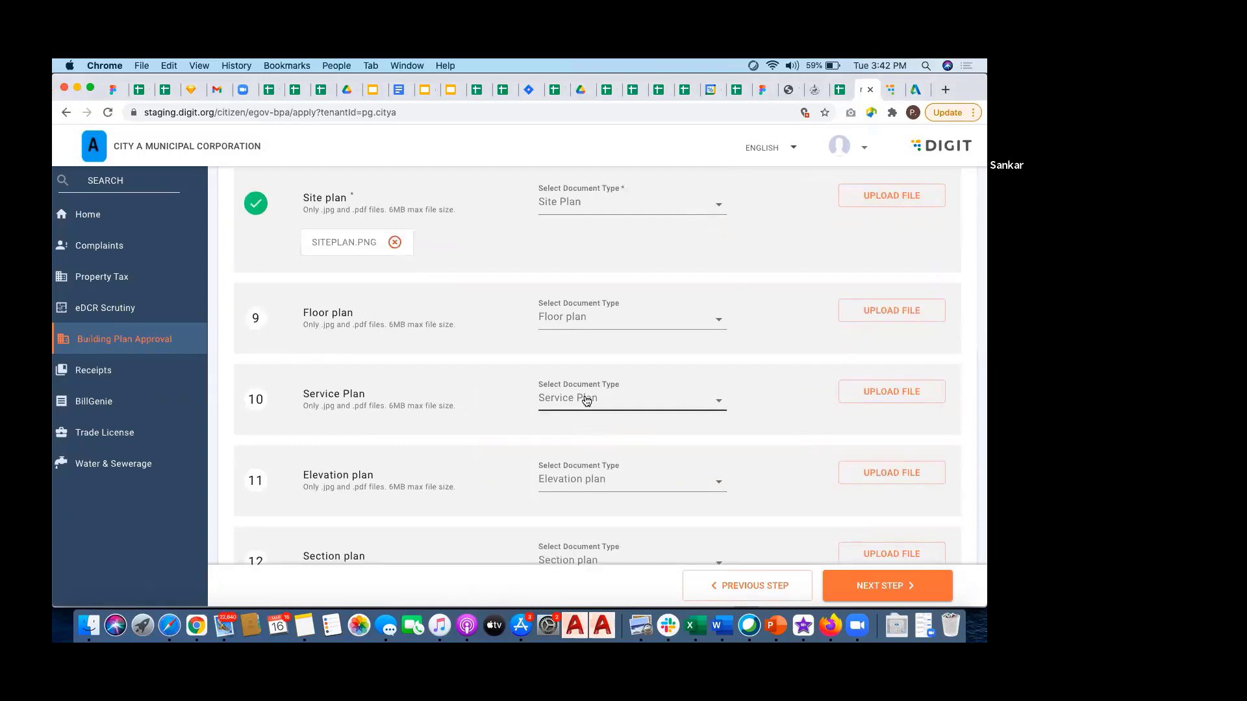
pyautogui.scroll(-10, 583, 395)
pyautogui.scroll(-3, 583, 399)
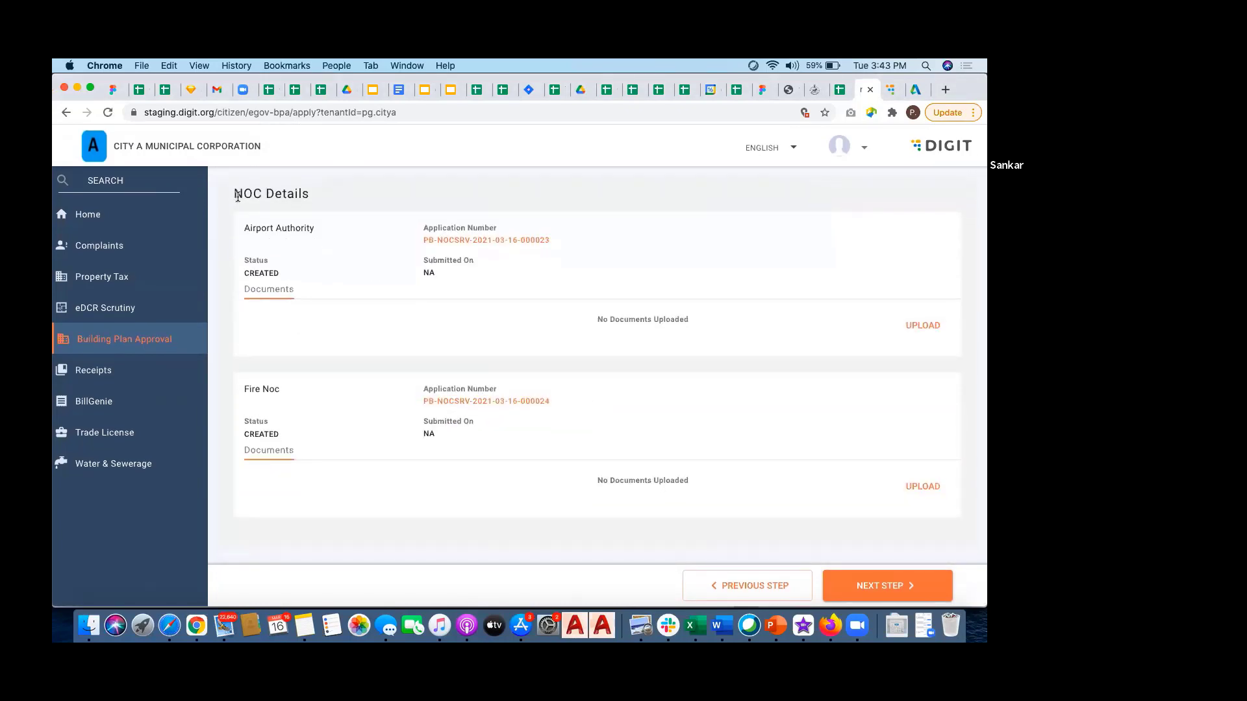
pyautogui.moveTo(235, 193); pyautogui.dragTo(294, 198)
pyautogui.click(334, 195)
pyautogui.moveTo(244, 226); pyautogui.dragTo(291, 232)
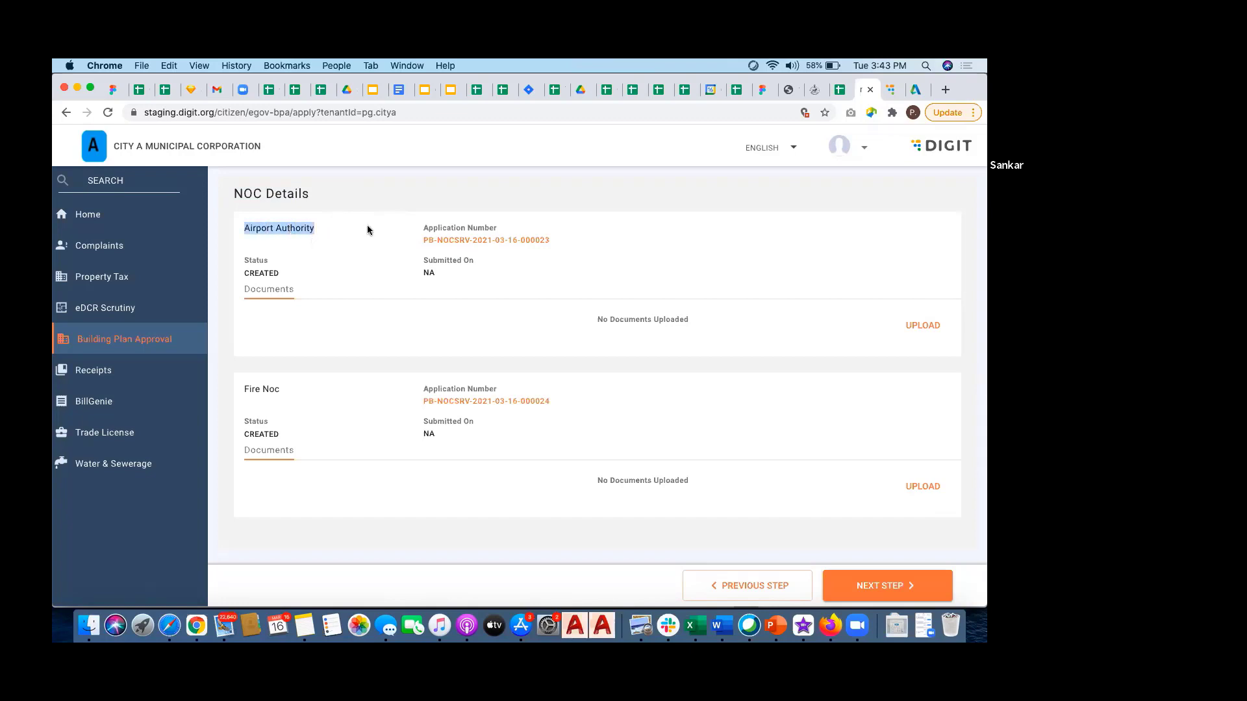
pyautogui.doubleClick(245, 389)
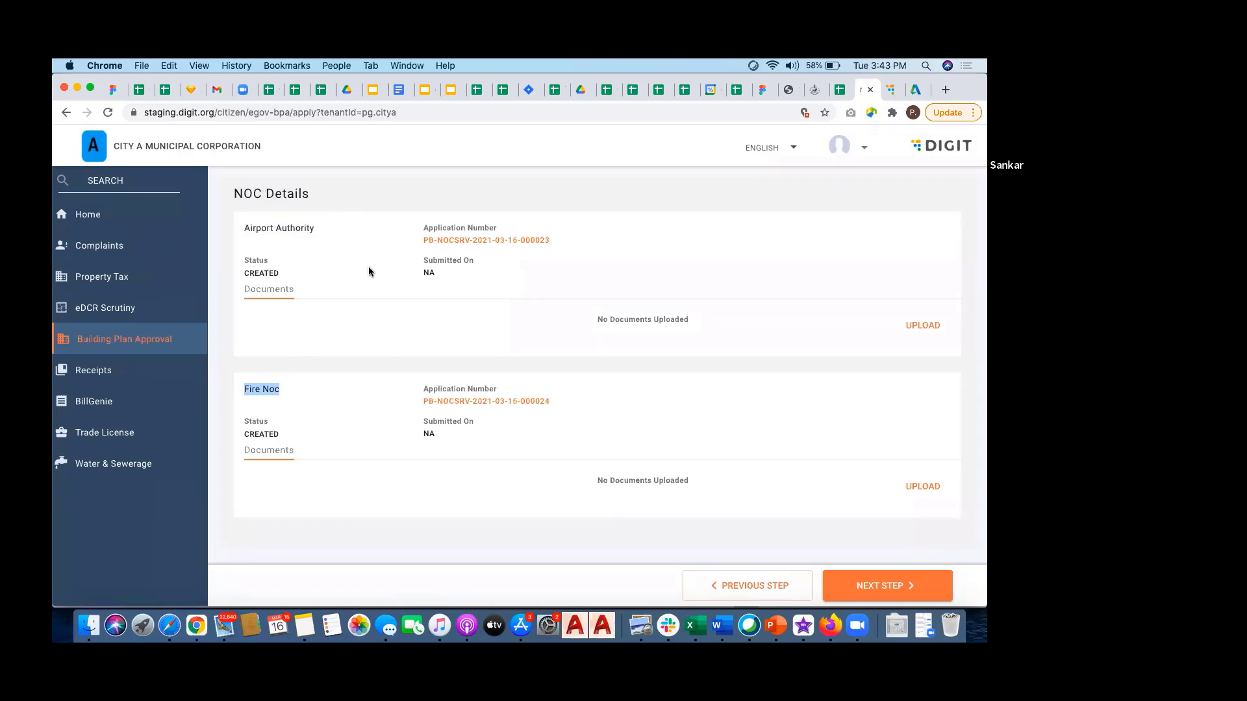
pyautogui.scroll(20, 368, 272)
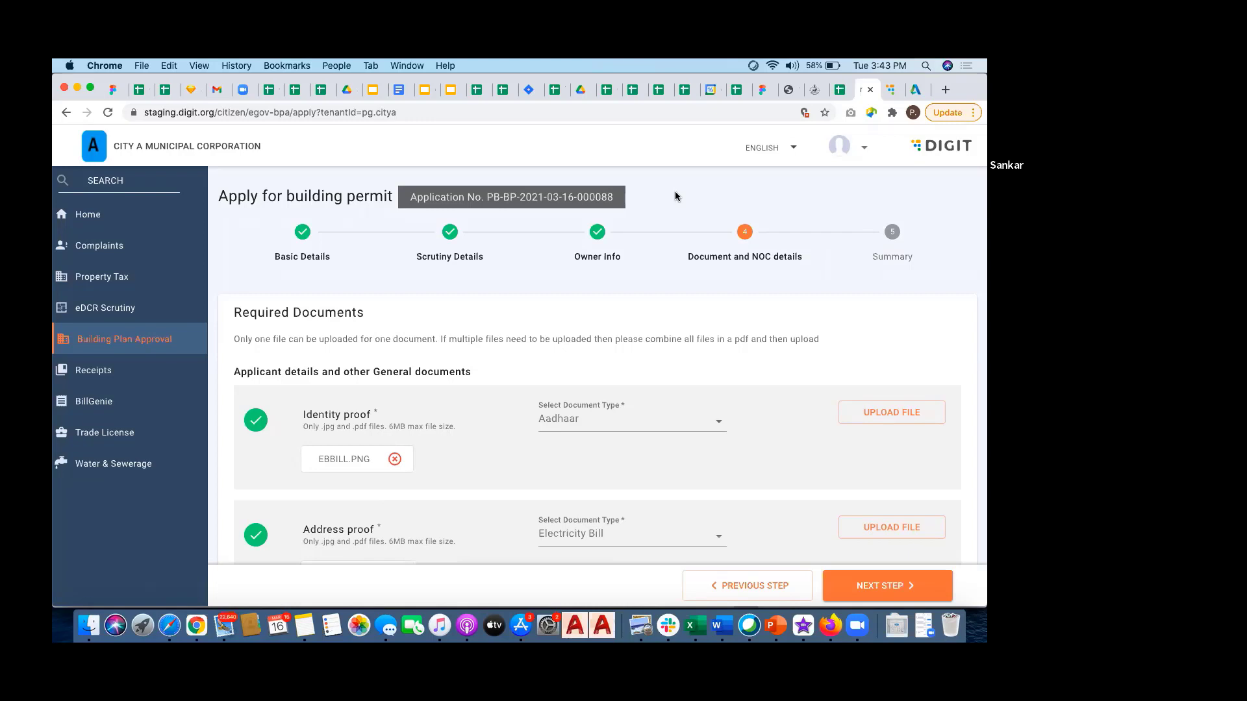
pyautogui.moveTo(487, 197); pyautogui.dragTo(614, 195)
pyautogui.scroll(-10, 585, 243)
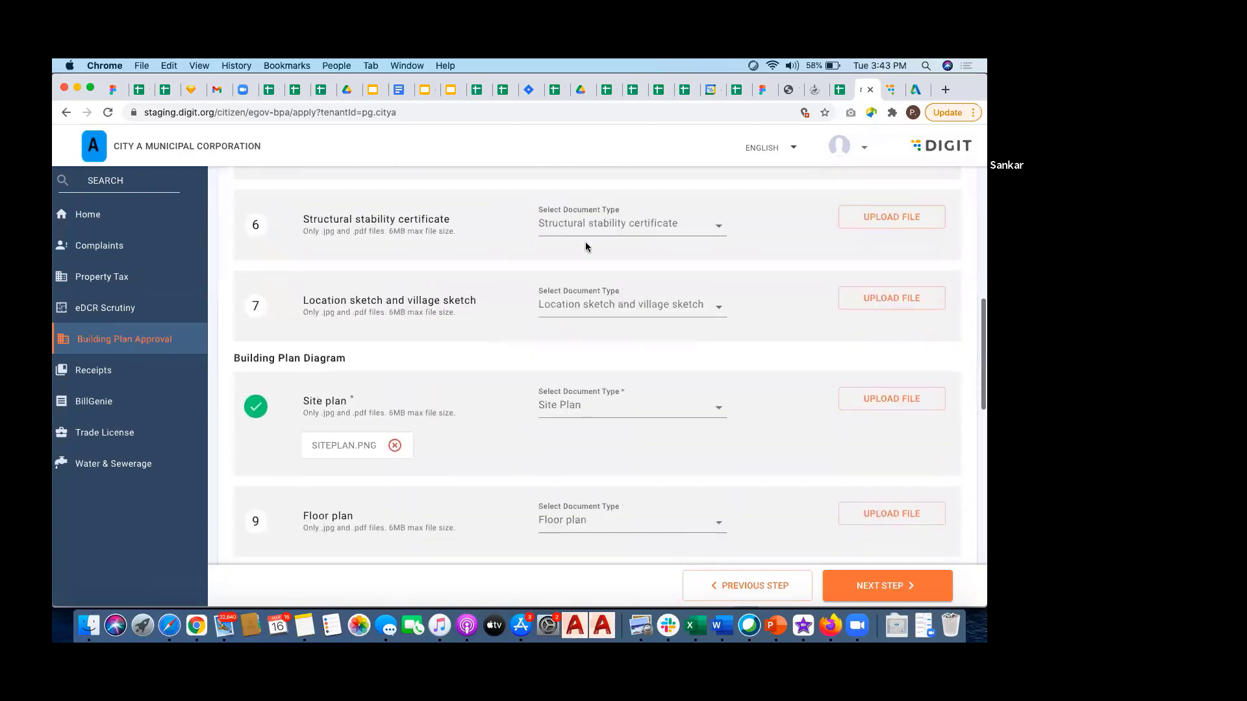
pyautogui.scroll(-15, 585, 243)
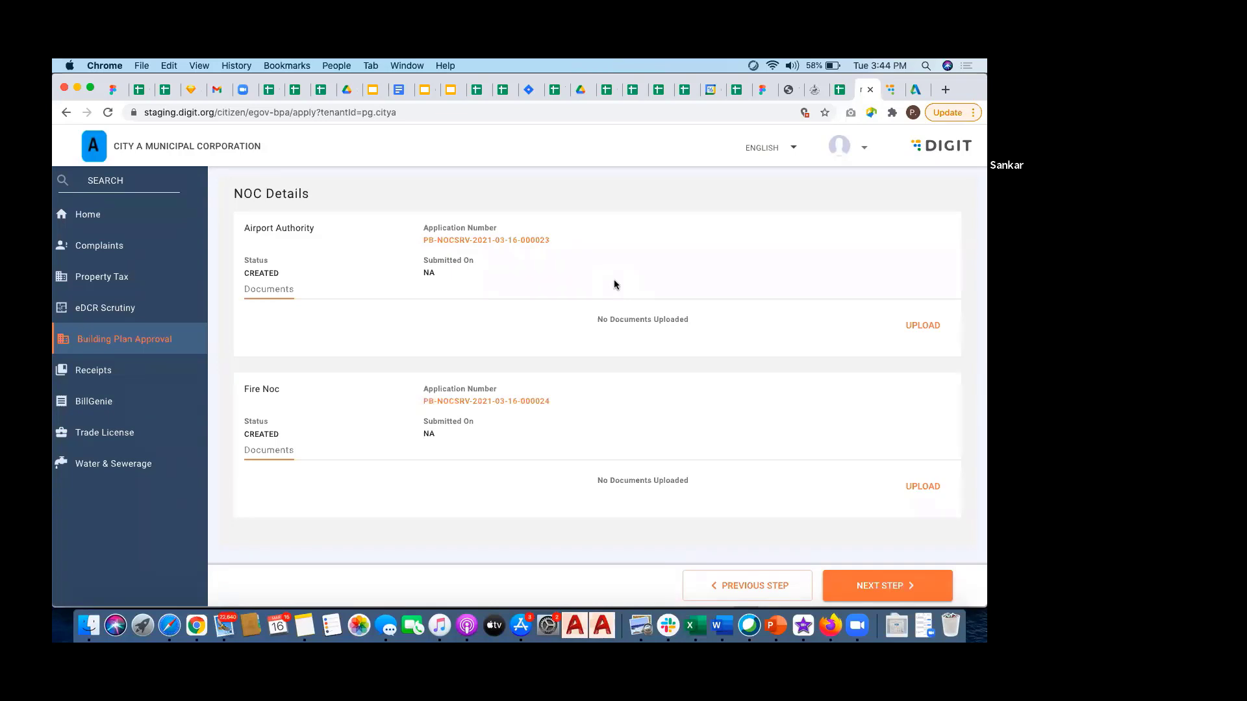
pyautogui.scroll(20, 614, 285)
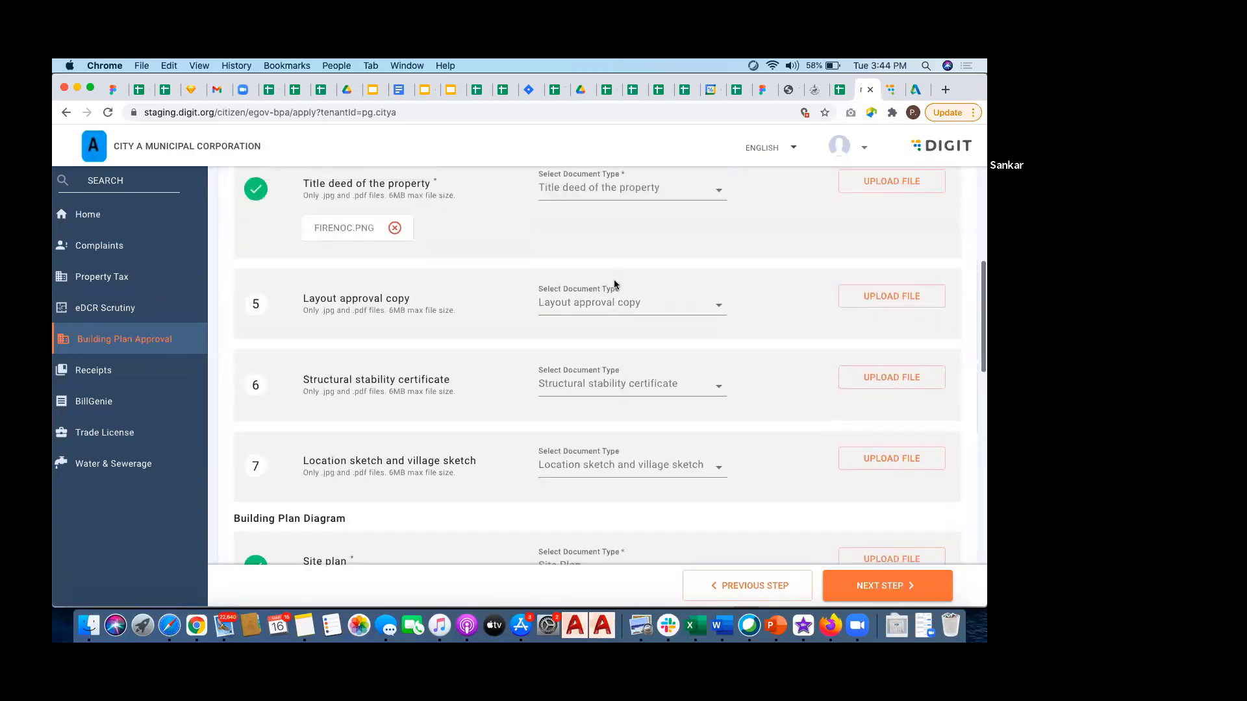
pyautogui.scroll(-20, 614, 284)
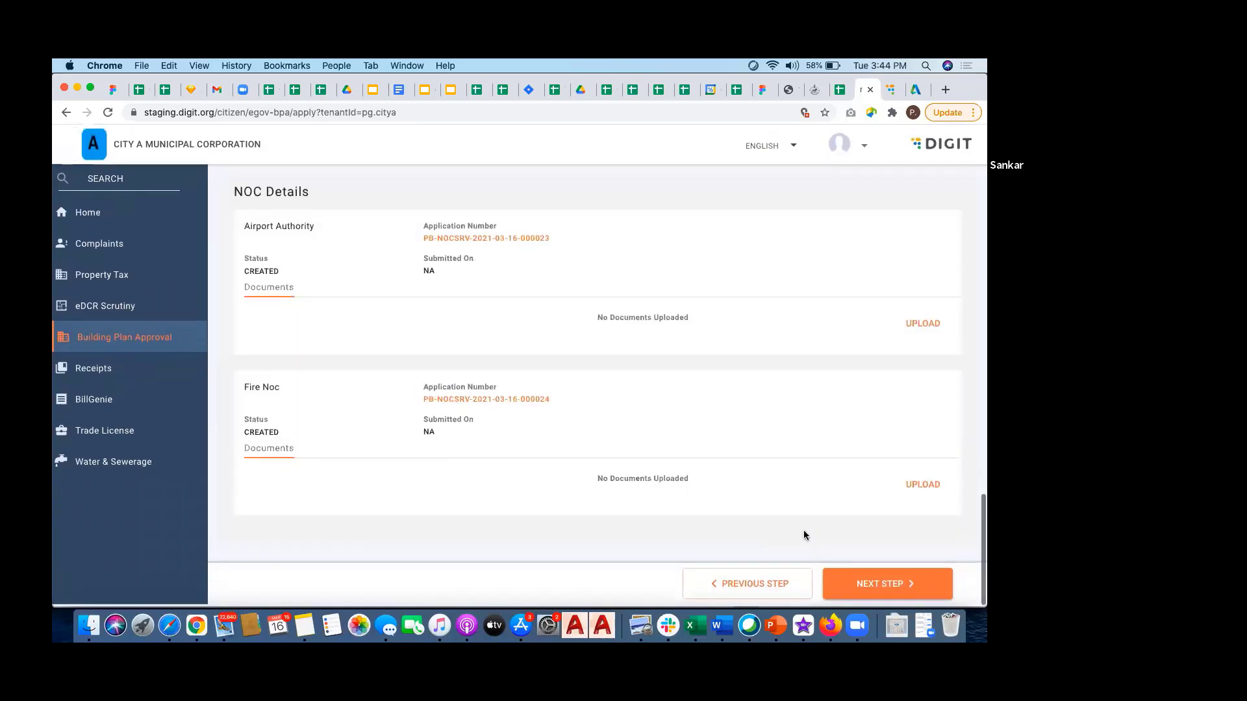
pyautogui.click(872, 576)
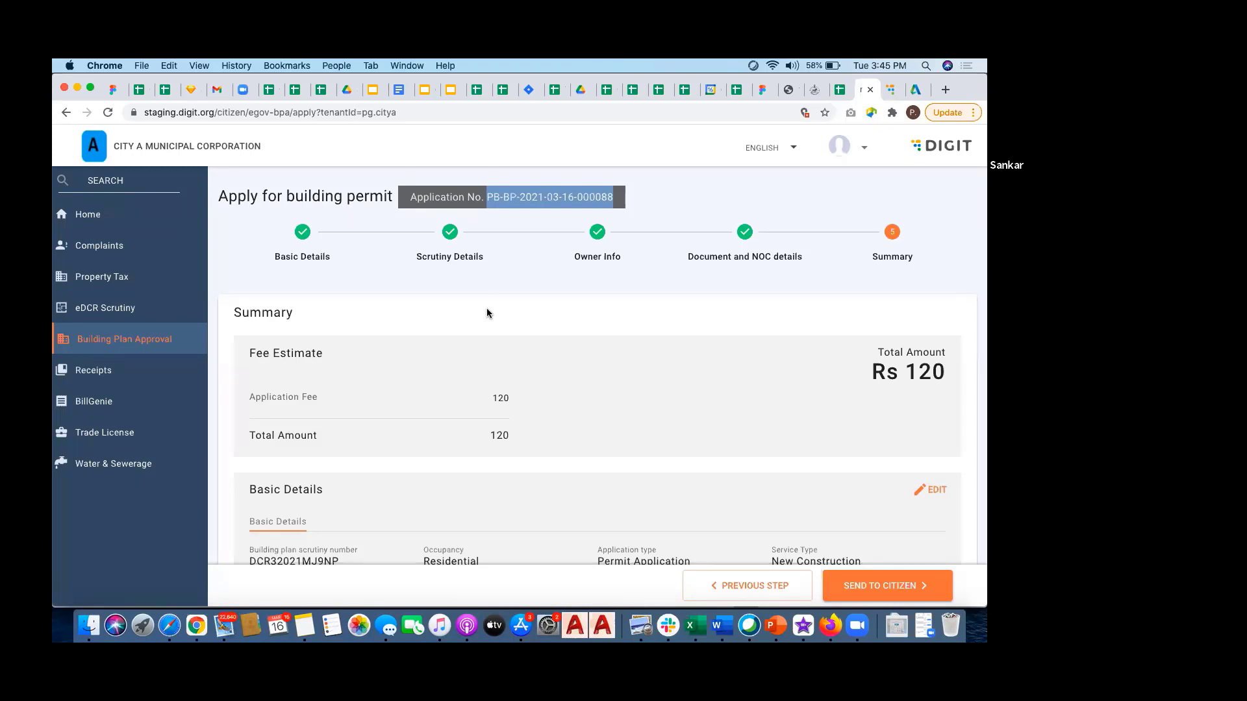
pyautogui.scroll(-5, 561, 340)
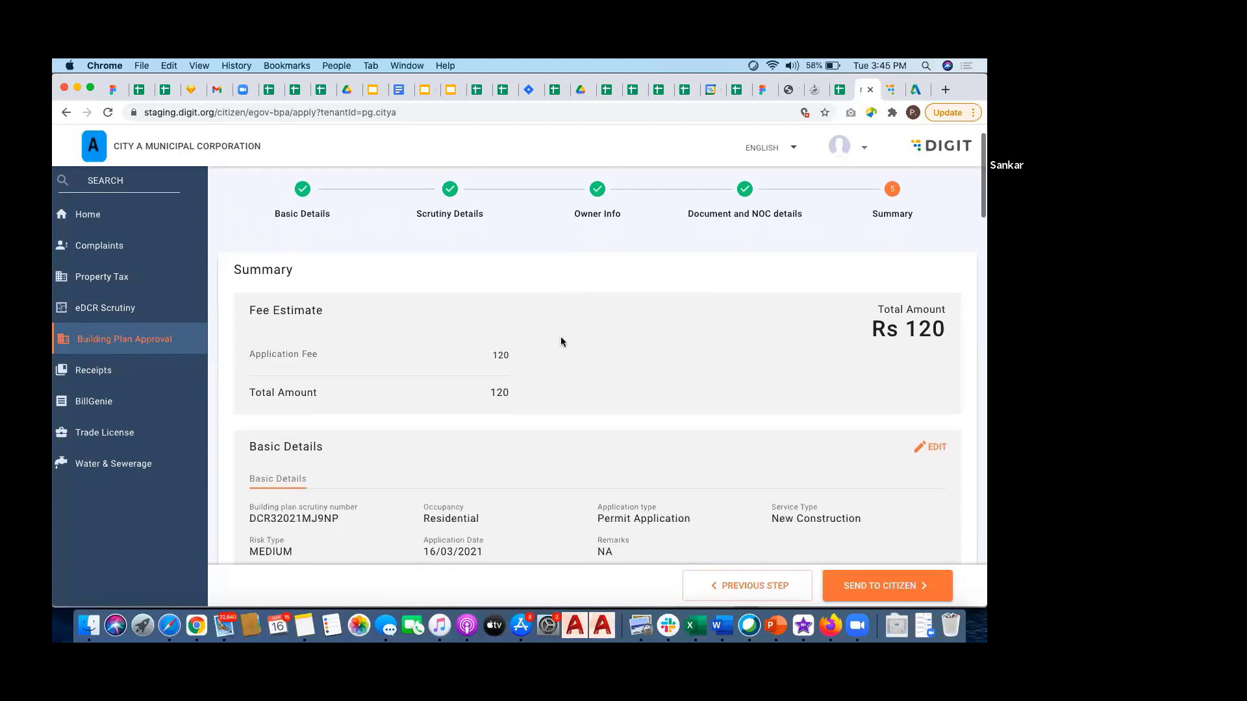
pyautogui.scroll(-2, 560, 334)
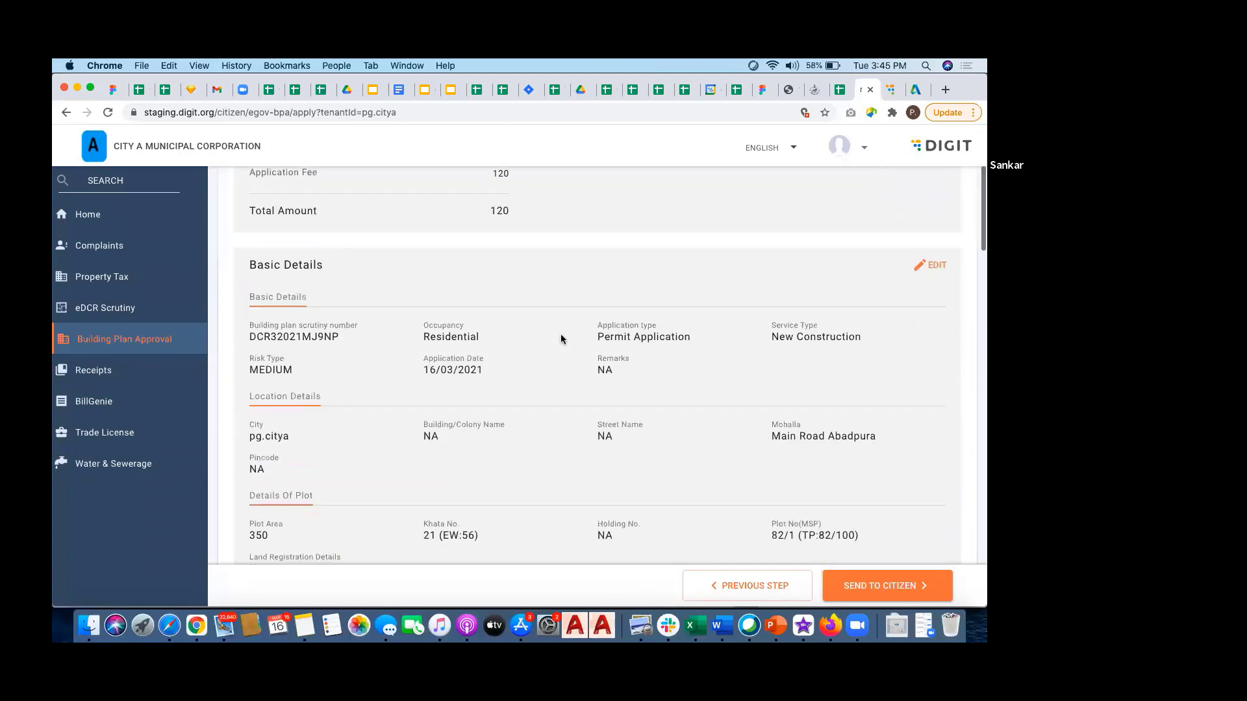
pyautogui.scroll(2, 688, 311)
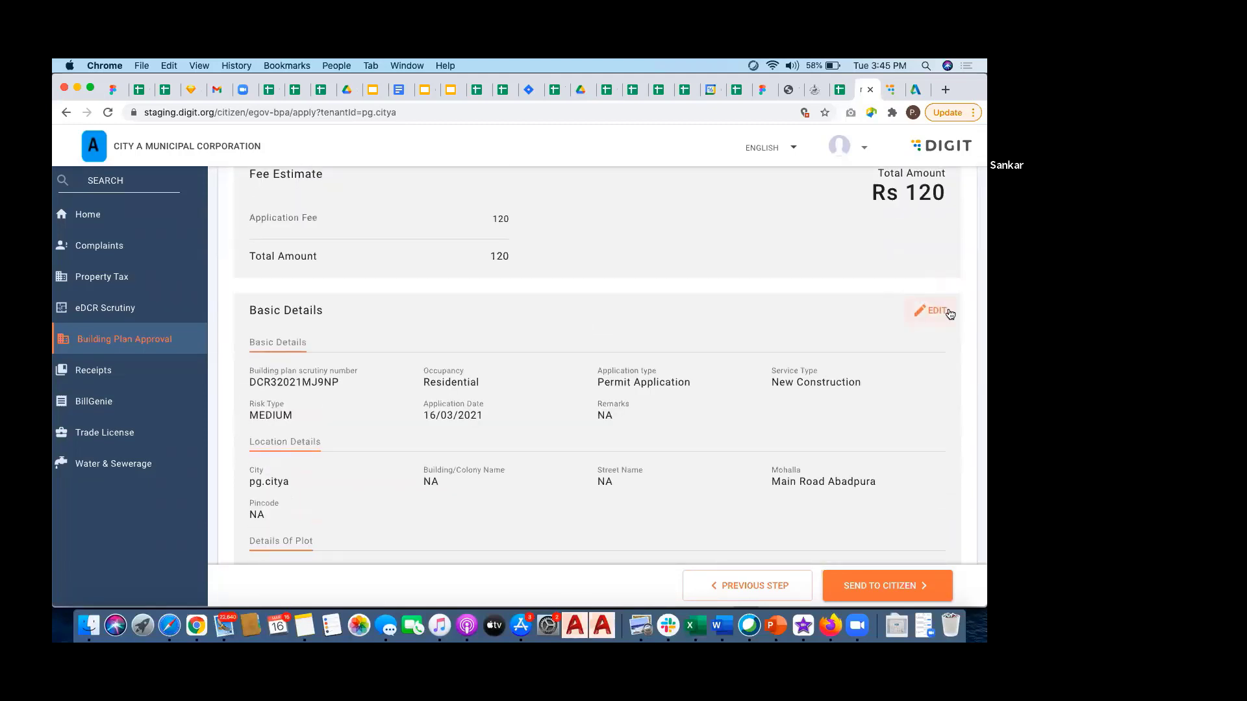
pyautogui.scroll(-1, 712, 331)
pyautogui.scroll(-15, 713, 335)
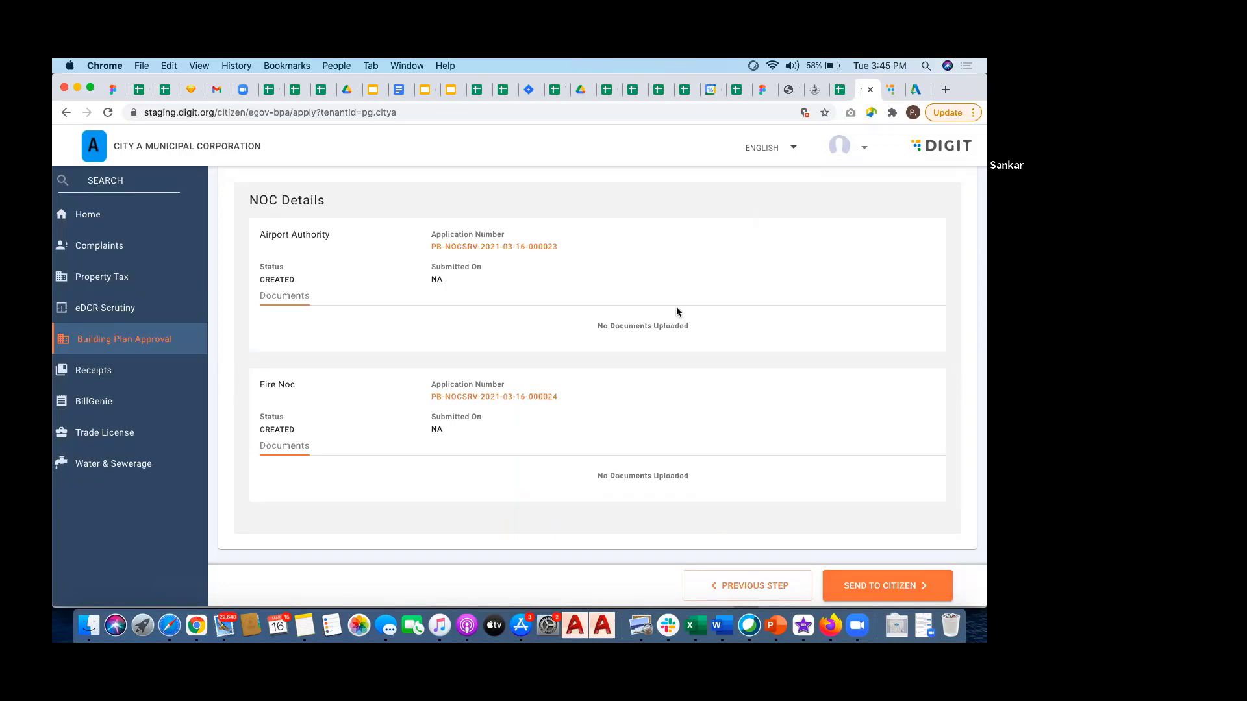
pyautogui.scroll(10, 676, 307)
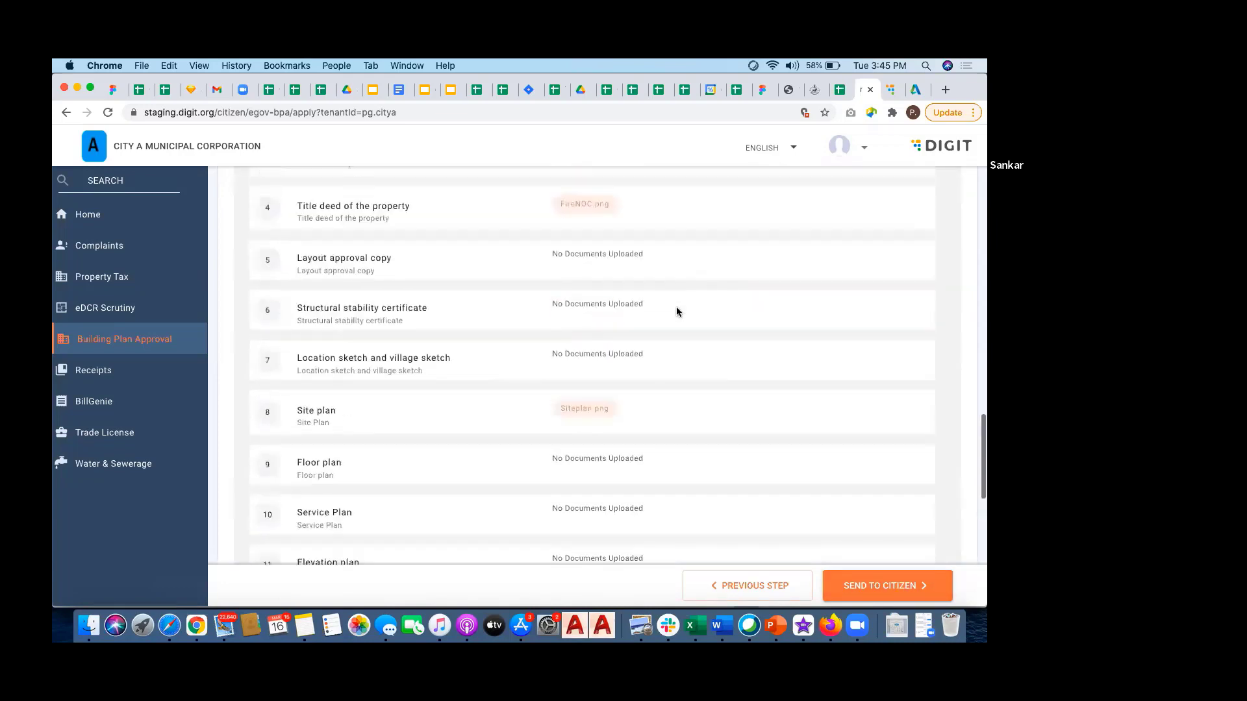
pyautogui.scroll(-12, 676, 307)
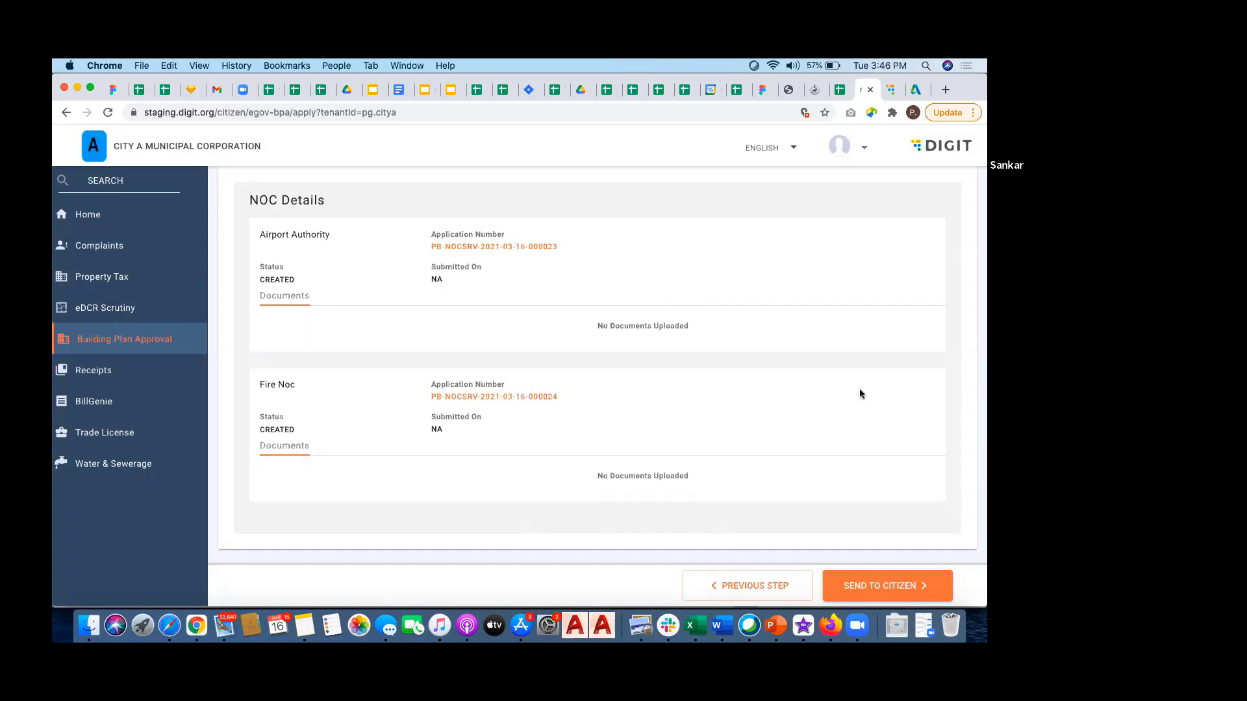
pyautogui.scroll(-1, 860, 390)
# Step: Send the permit application to the citizen and paste its application number into Notes
pyautogui.click(890, 585)
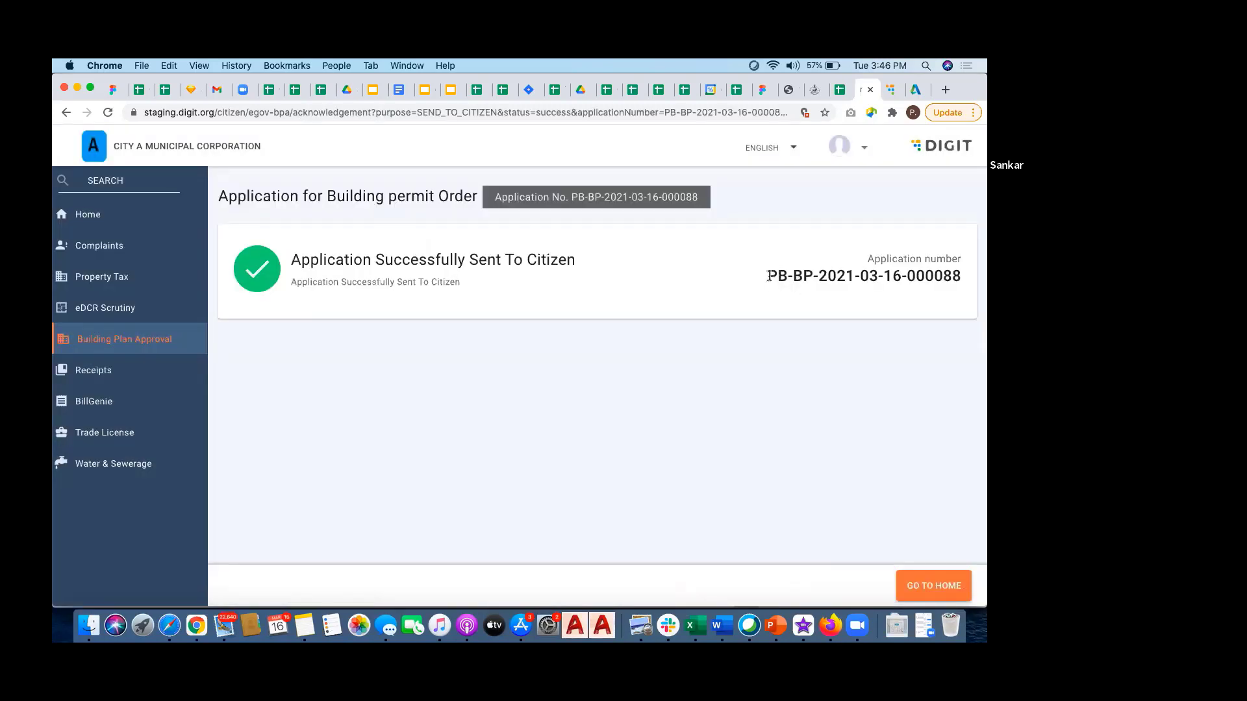
pyautogui.moveTo(768, 276); pyautogui.dragTo(959, 273)
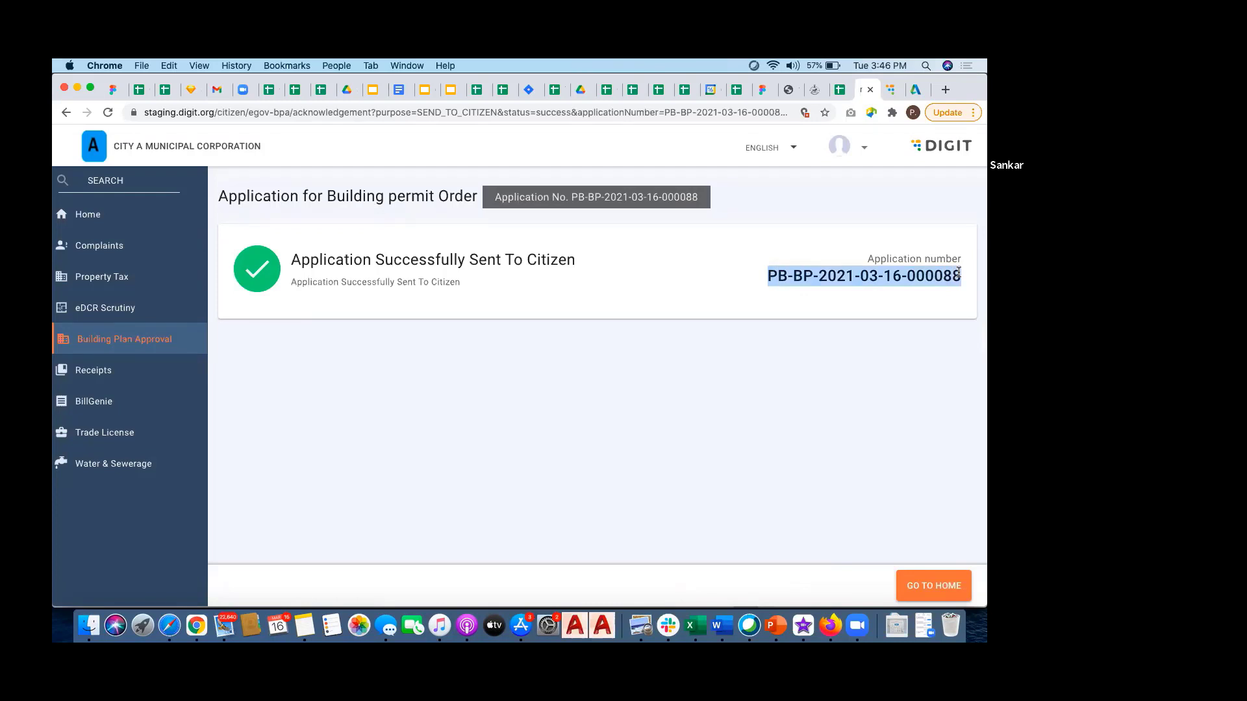
pyautogui.press('super+c')
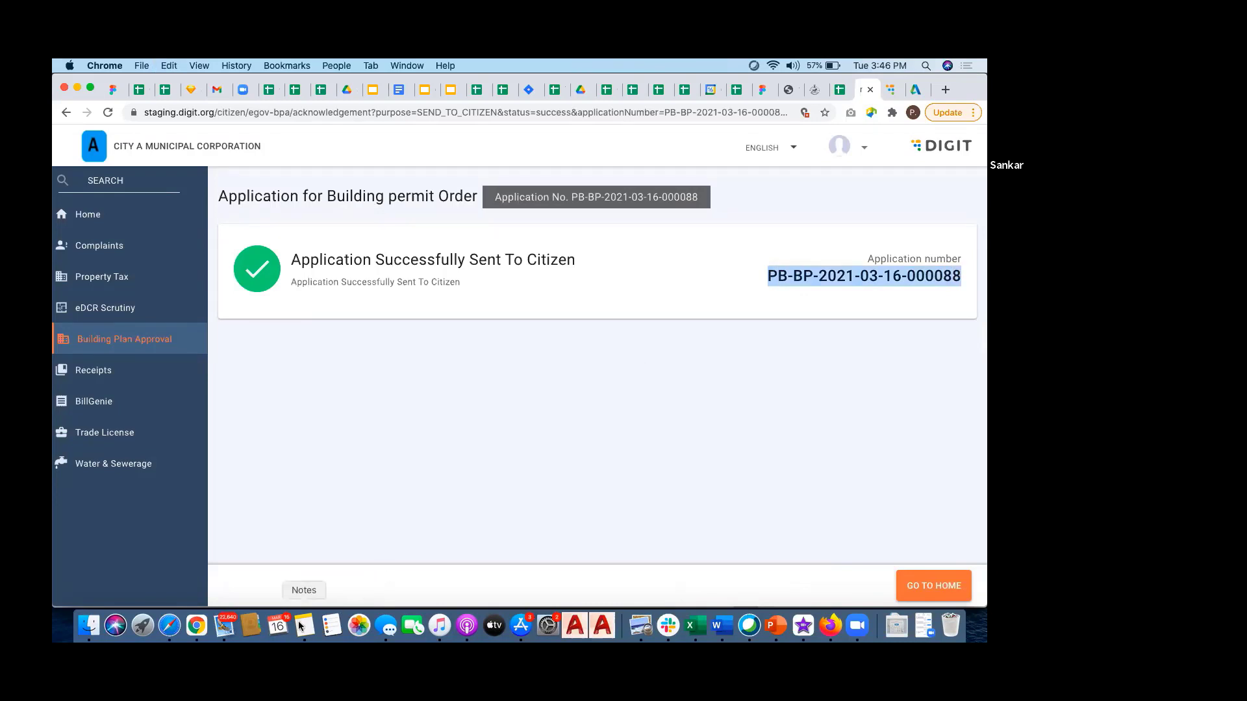
pyautogui.click(300, 624)
pyautogui.press('Return')
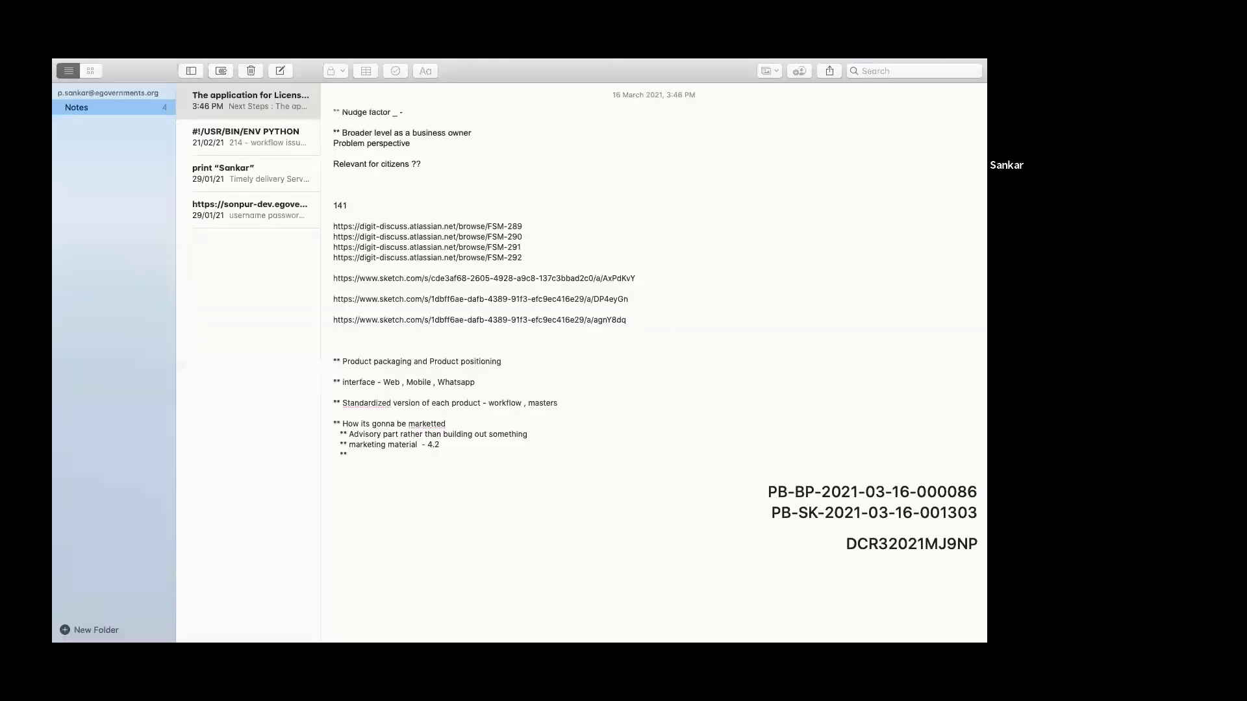
pyautogui.press('super+v')
pyautogui.press('super+Tab')
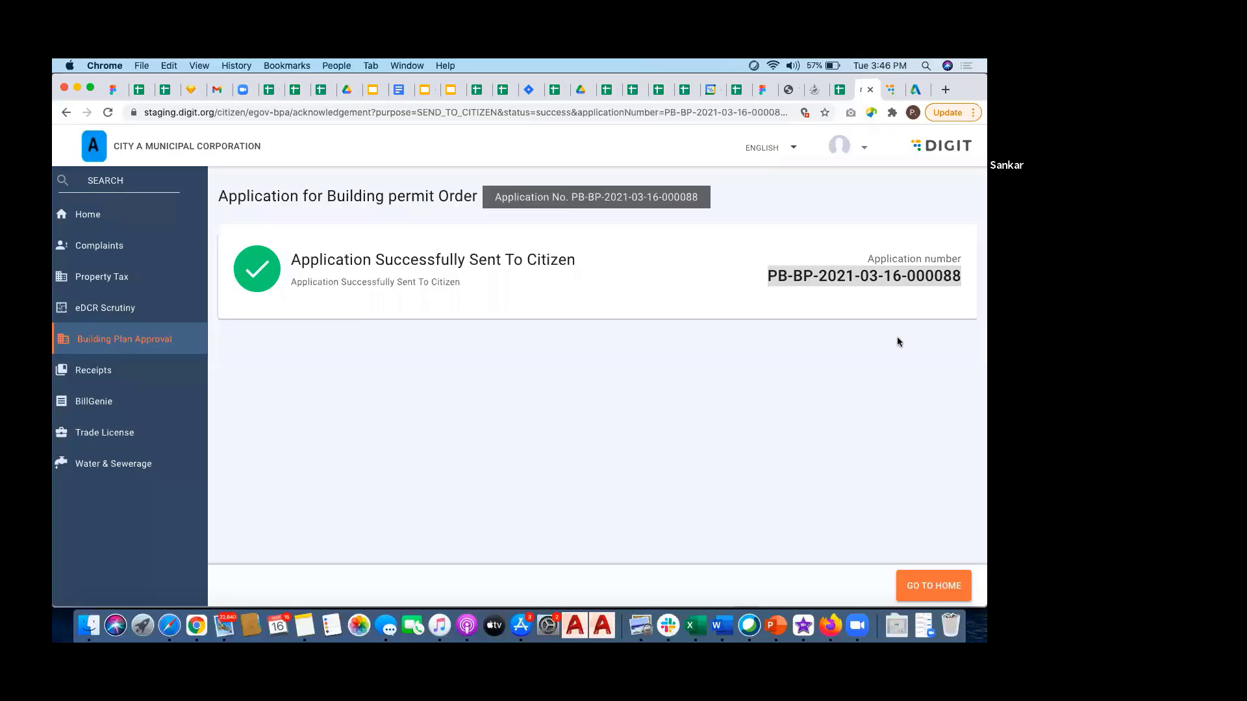
# Step: Log out of the current DIGIT account
pyautogui.click(743, 335)
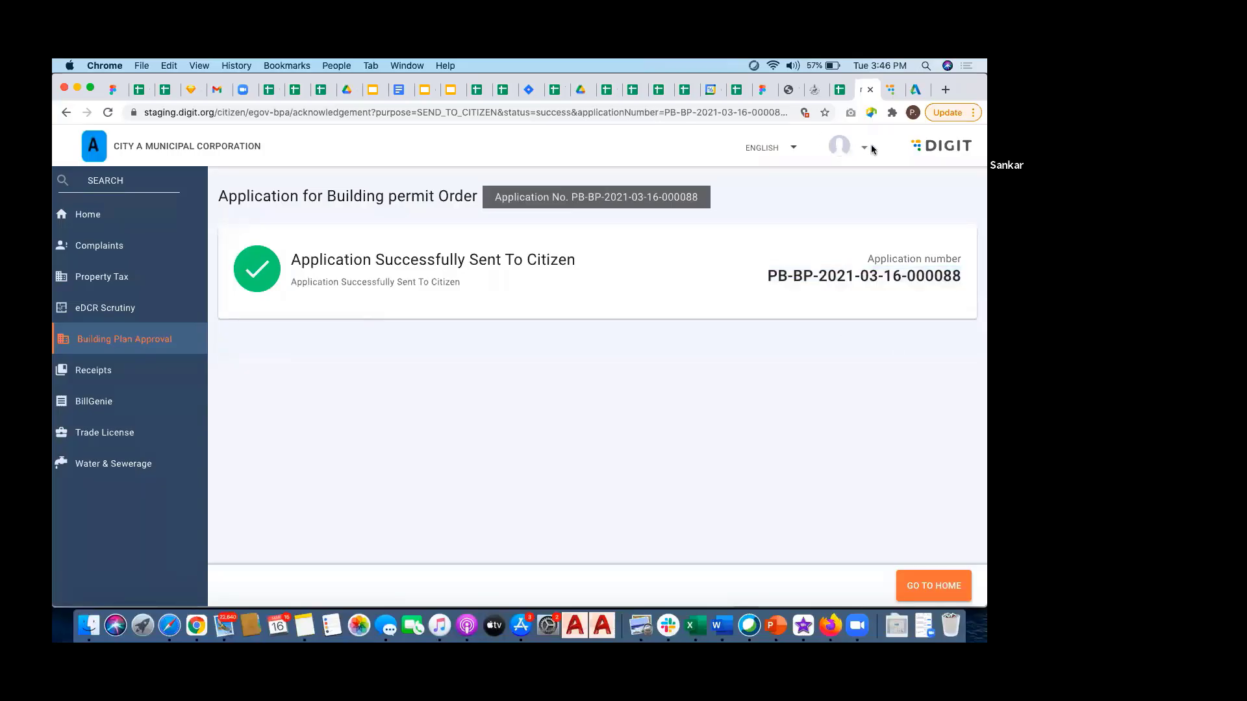
pyautogui.click(852, 143)
pyautogui.click(865, 221)
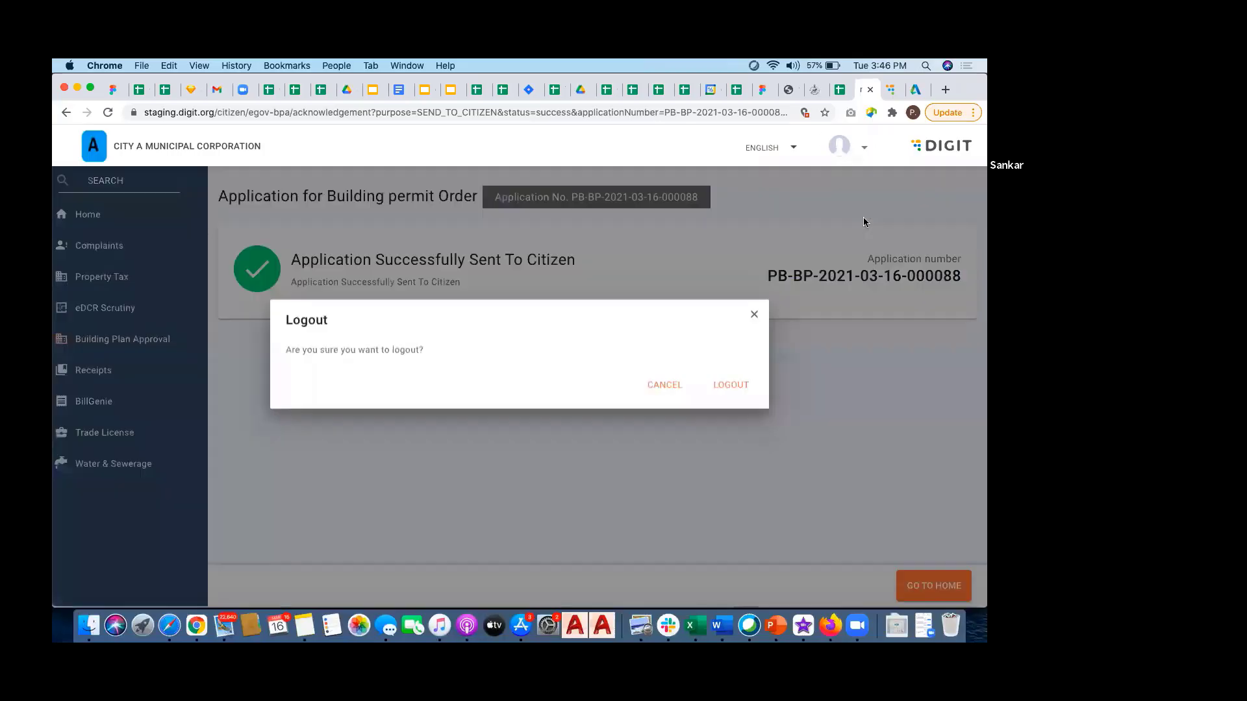
pyautogui.click(725, 394)
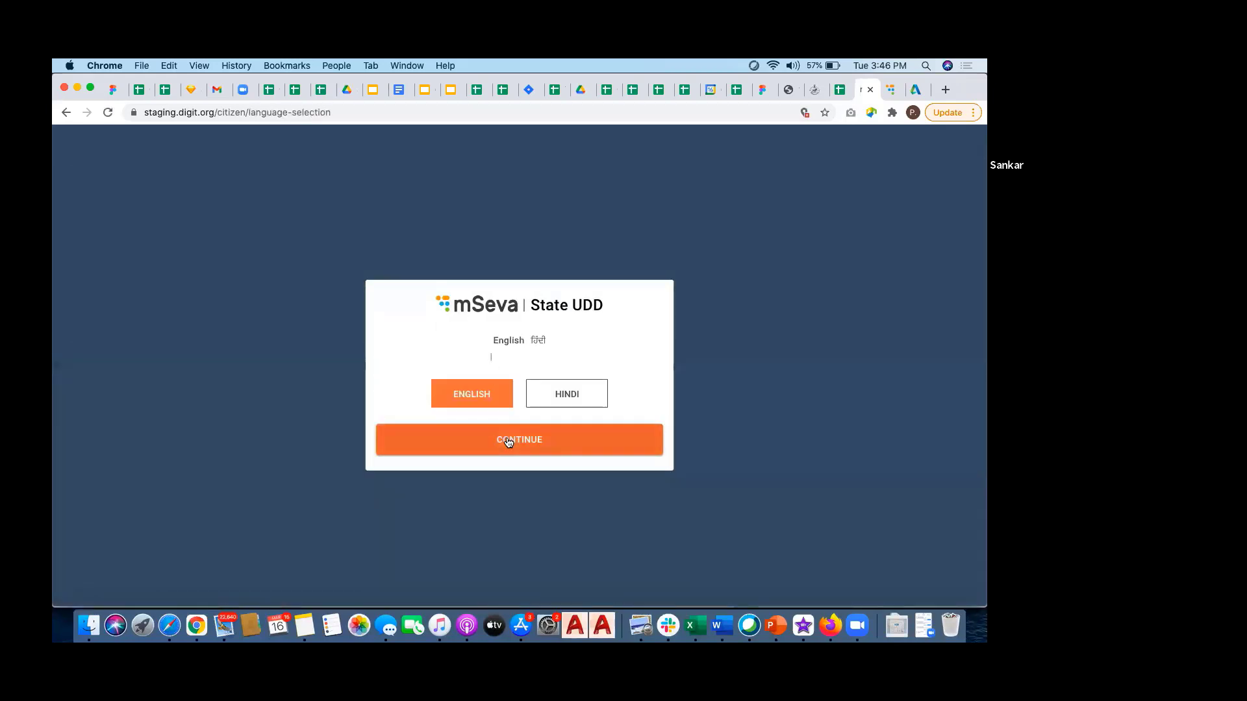
# Step: Log back in in English as the citizen using their mobile number and OTP
pyautogui.click(508, 442)
pyautogui.click(649, 459)
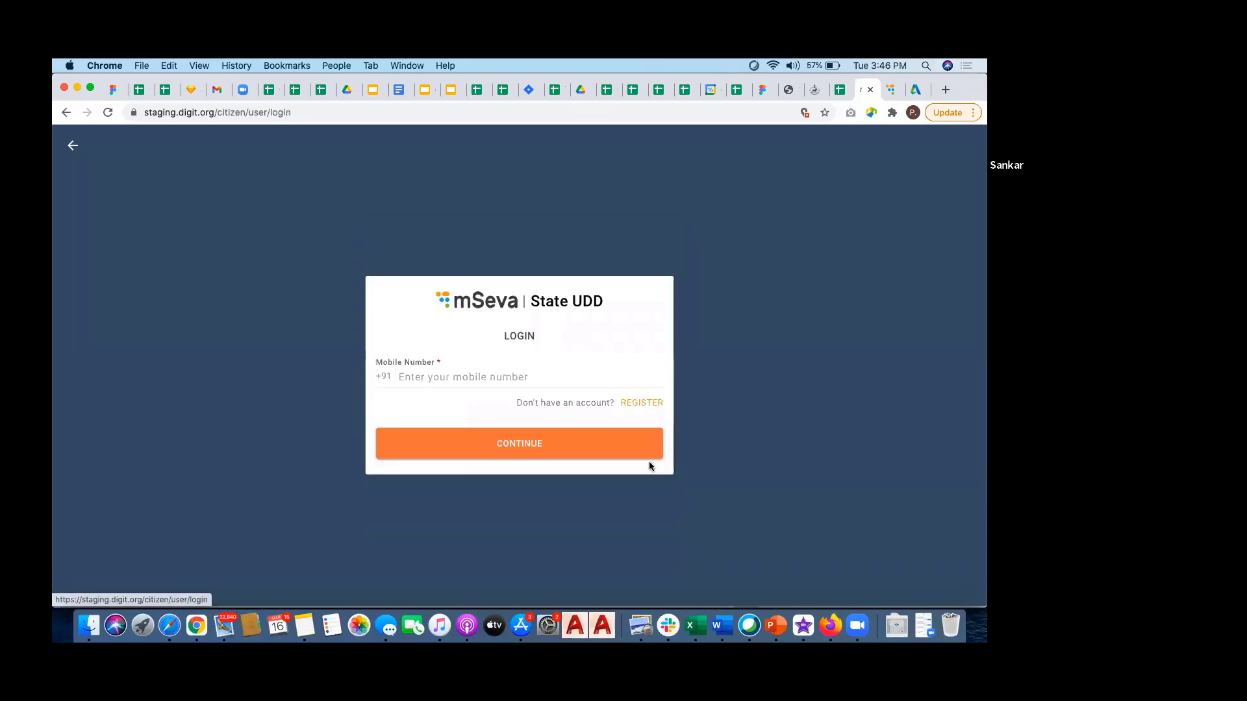
pyautogui.click(517, 376)
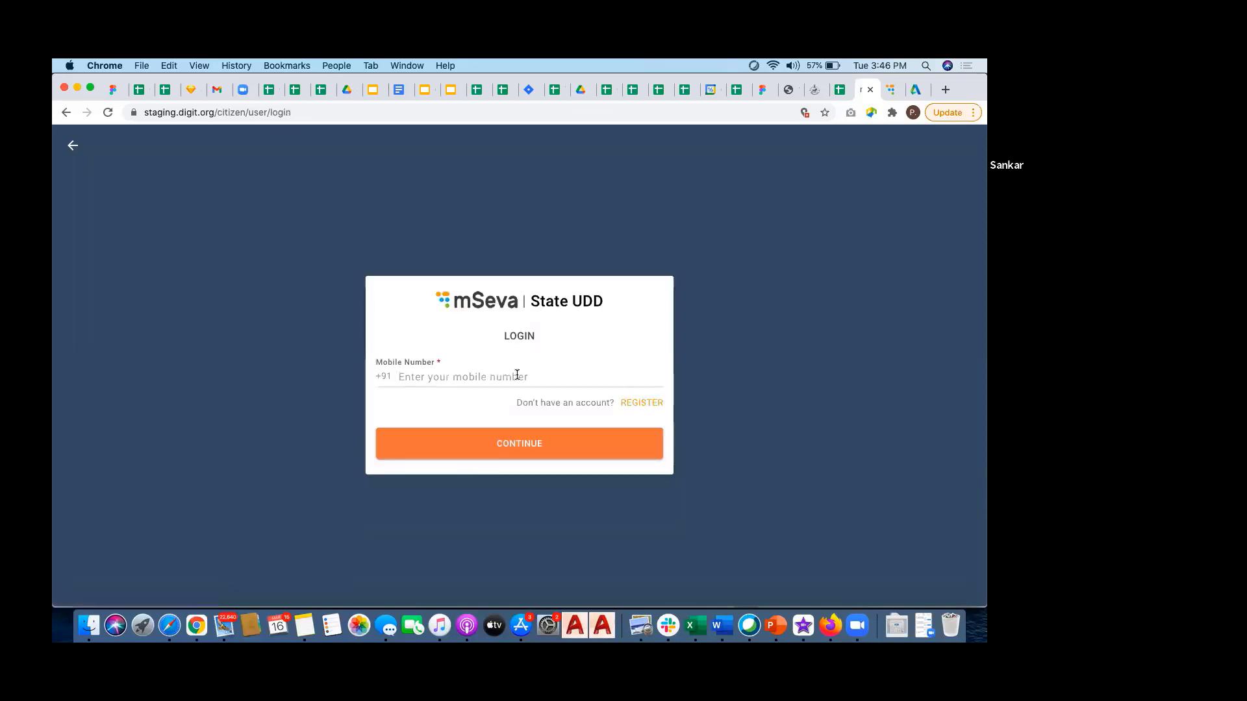
pyautogui.write('9090909090')
pyautogui.click(489, 441)
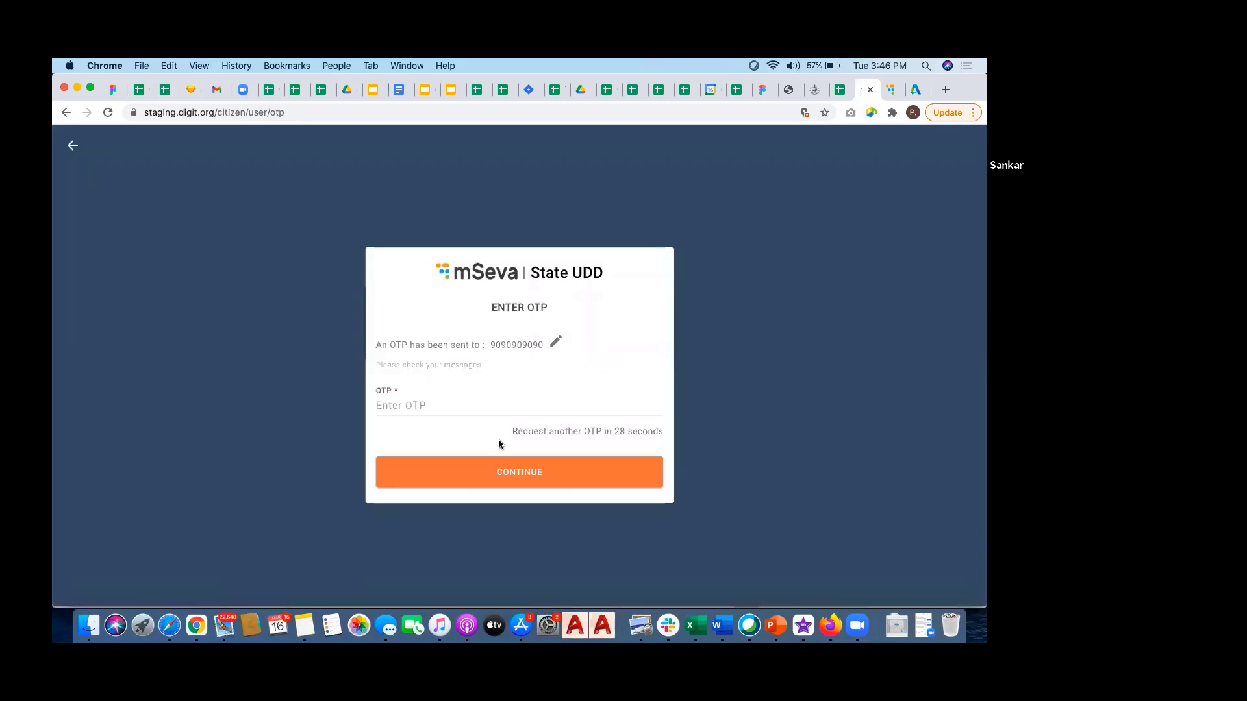
pyautogui.click(502, 405)
pyautogui.write('123')
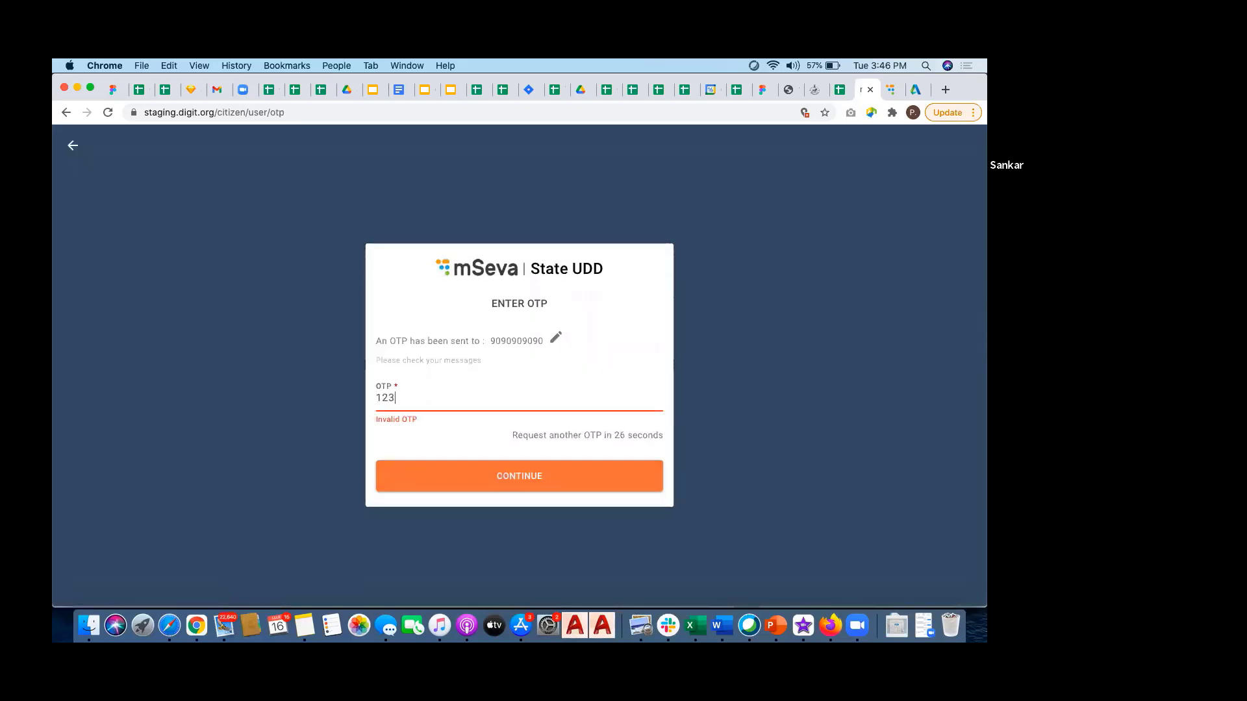
pyautogui.write('456')
pyautogui.click(524, 474)
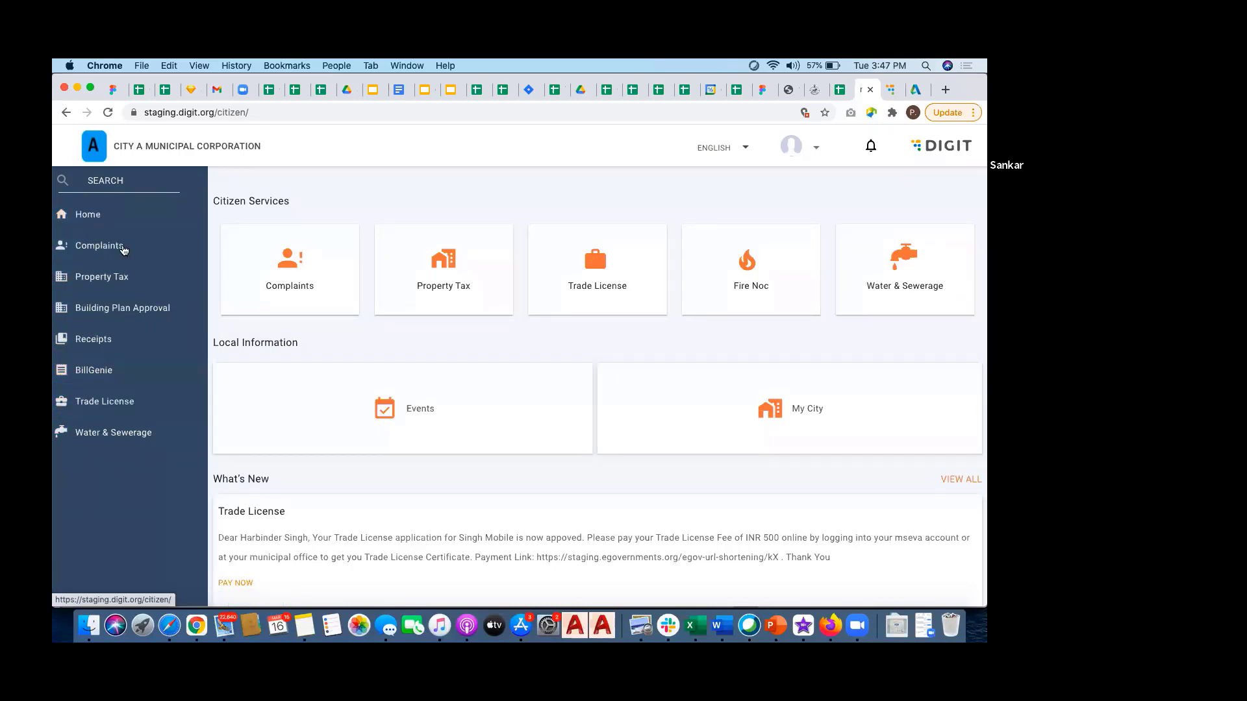
# Step: Open Building Plan Approval's My Applications to see the application pending citizen approval
pyautogui.click(122, 309)
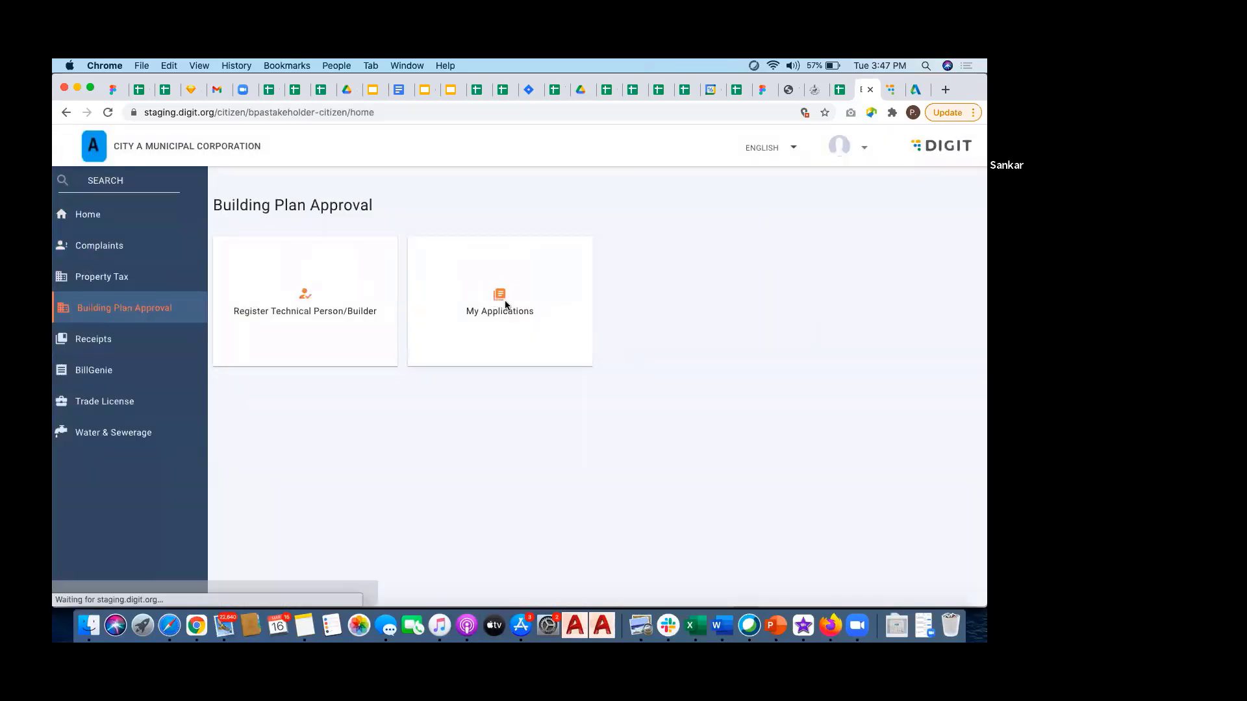
pyautogui.click(505, 305)
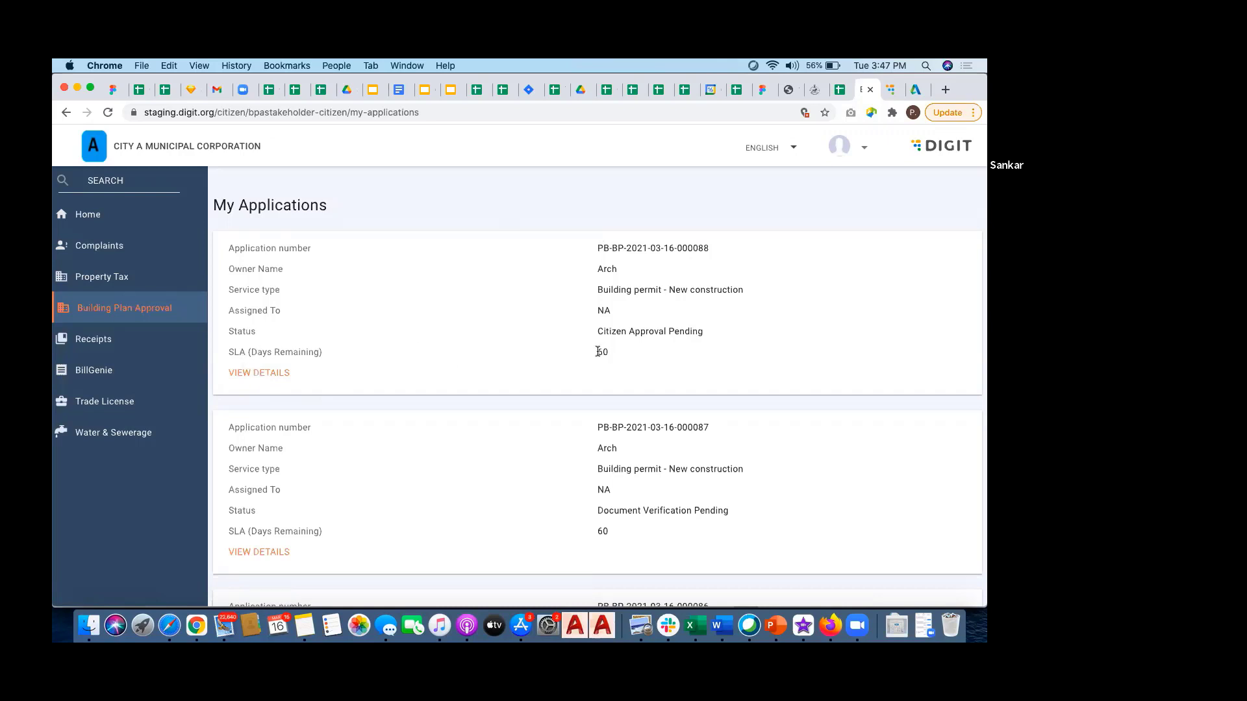
pyautogui.moveTo(598, 352); pyautogui.dragTo(611, 354)
pyautogui.click(623, 354)
# Step: Open the first application's details and review the uploaded documents down to the Declaration
pyautogui.click(268, 373)
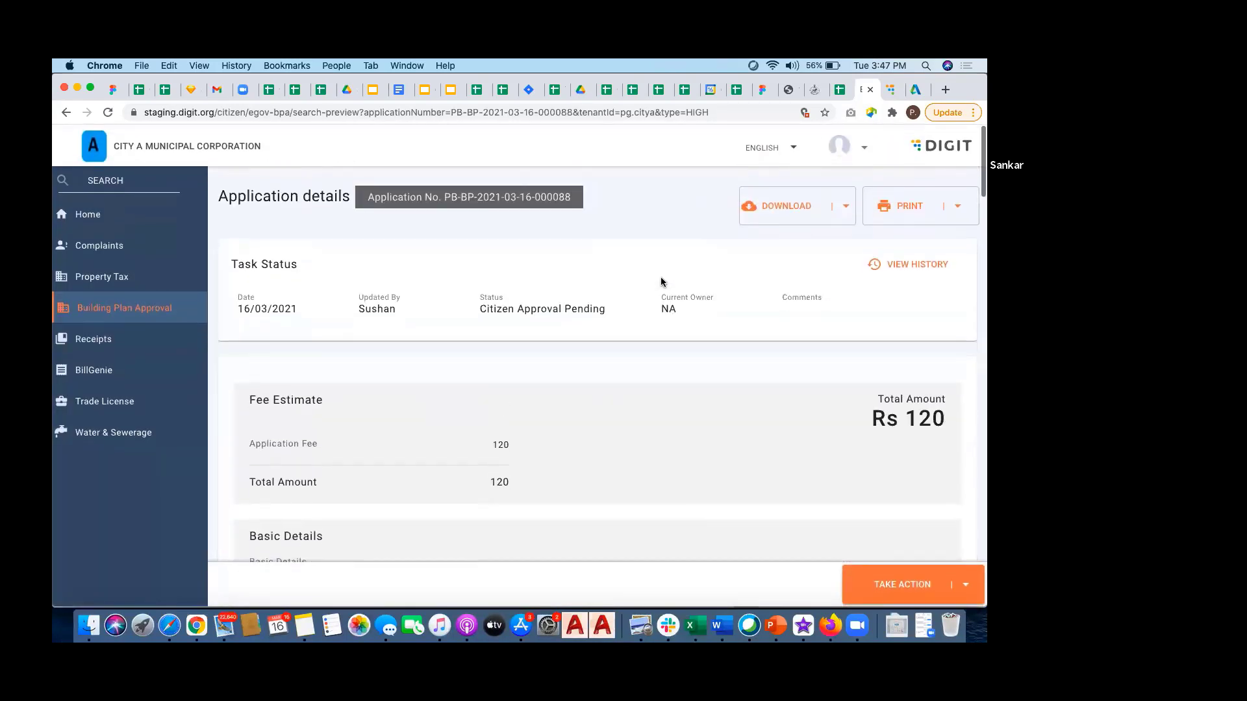
pyautogui.scroll(-3, 663, 282)
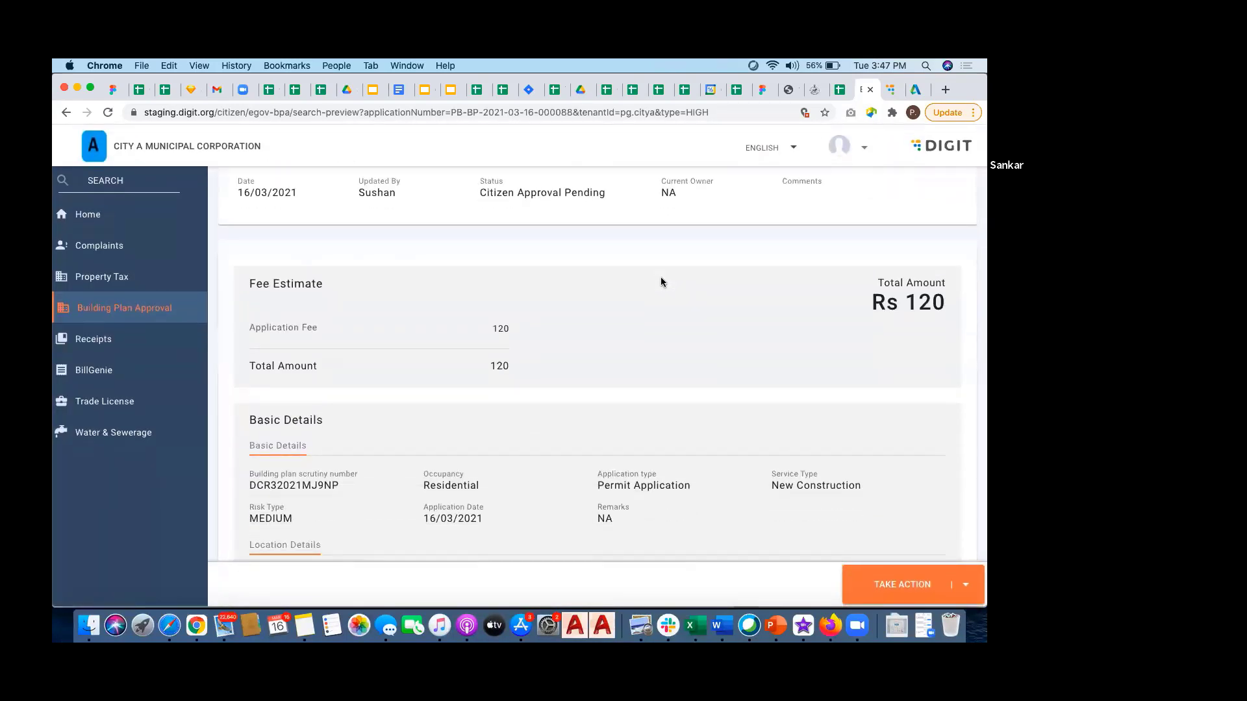
pyautogui.scroll(-10, 663, 281)
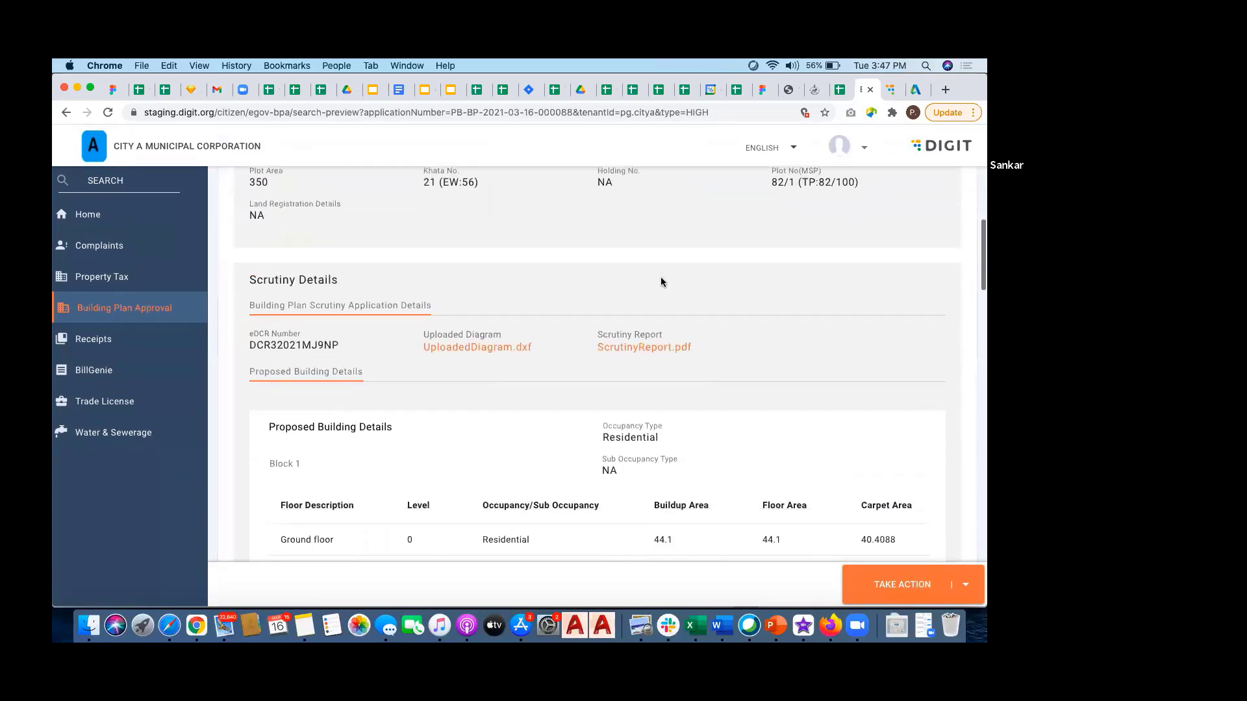
pyautogui.scroll(-15, 662, 282)
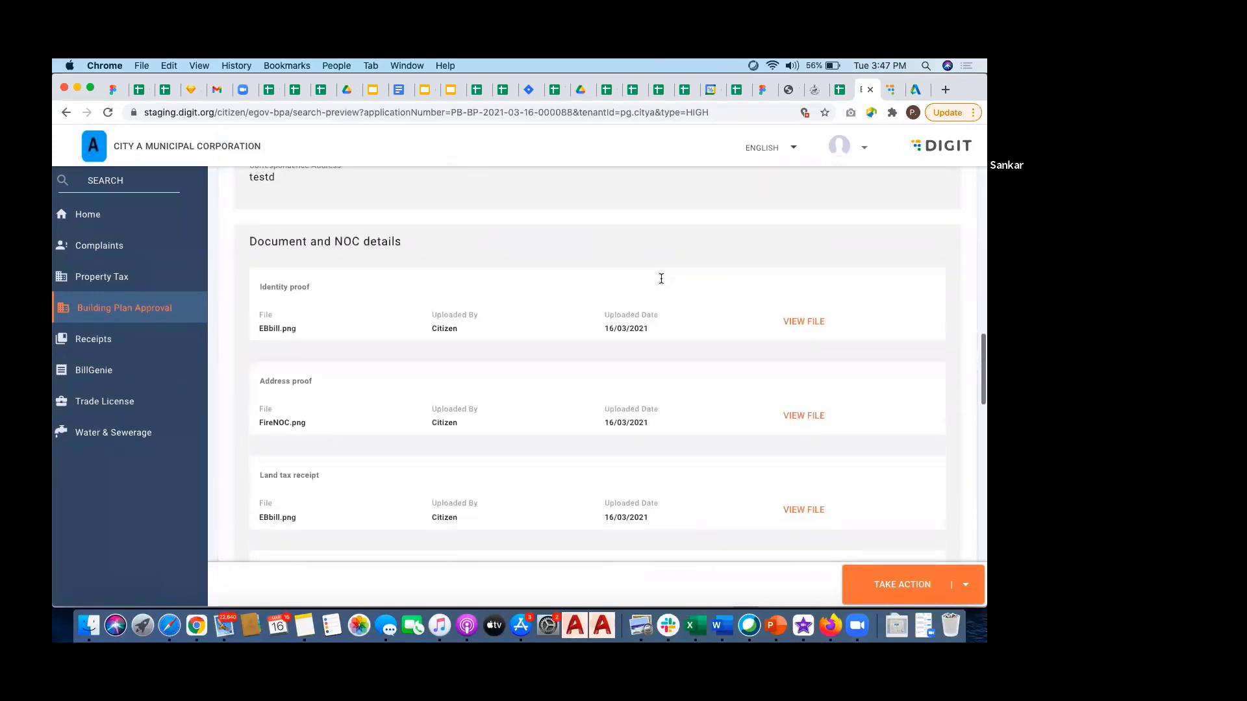
pyautogui.scroll(-15, 661, 279)
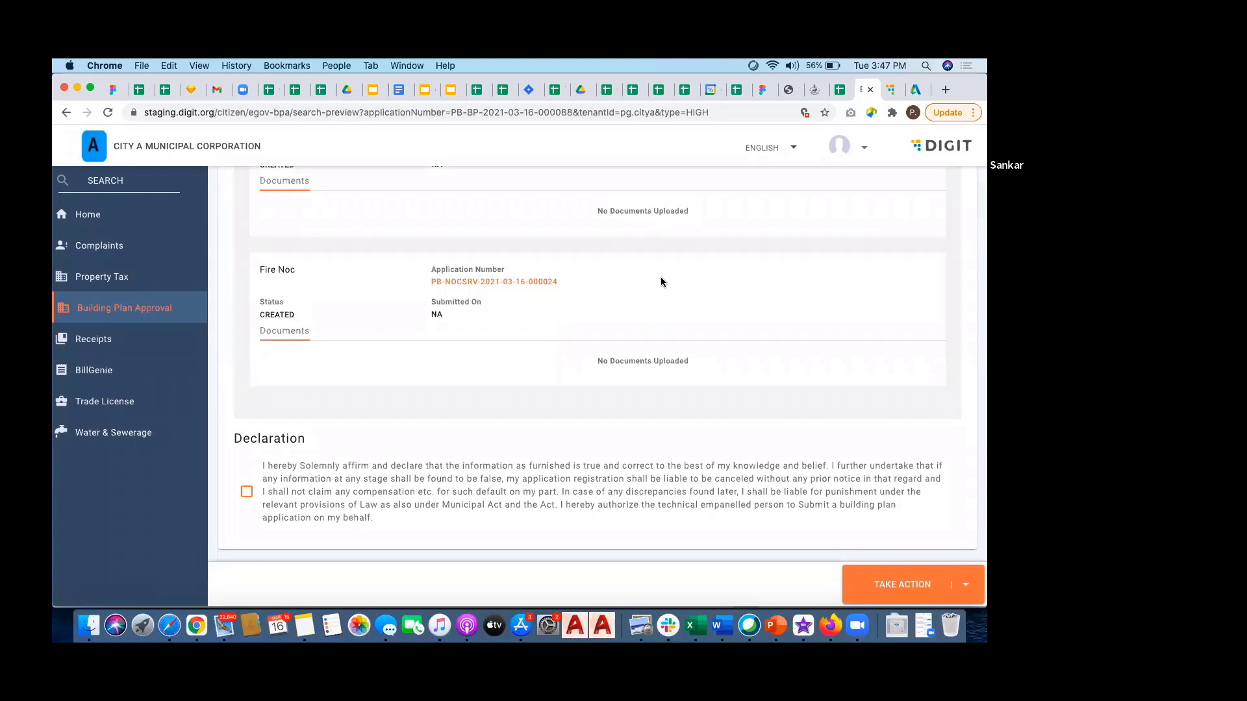
# Step: Accept the declaration and approve the application through Take Action
pyautogui.click(246, 493)
pyautogui.click(966, 585)
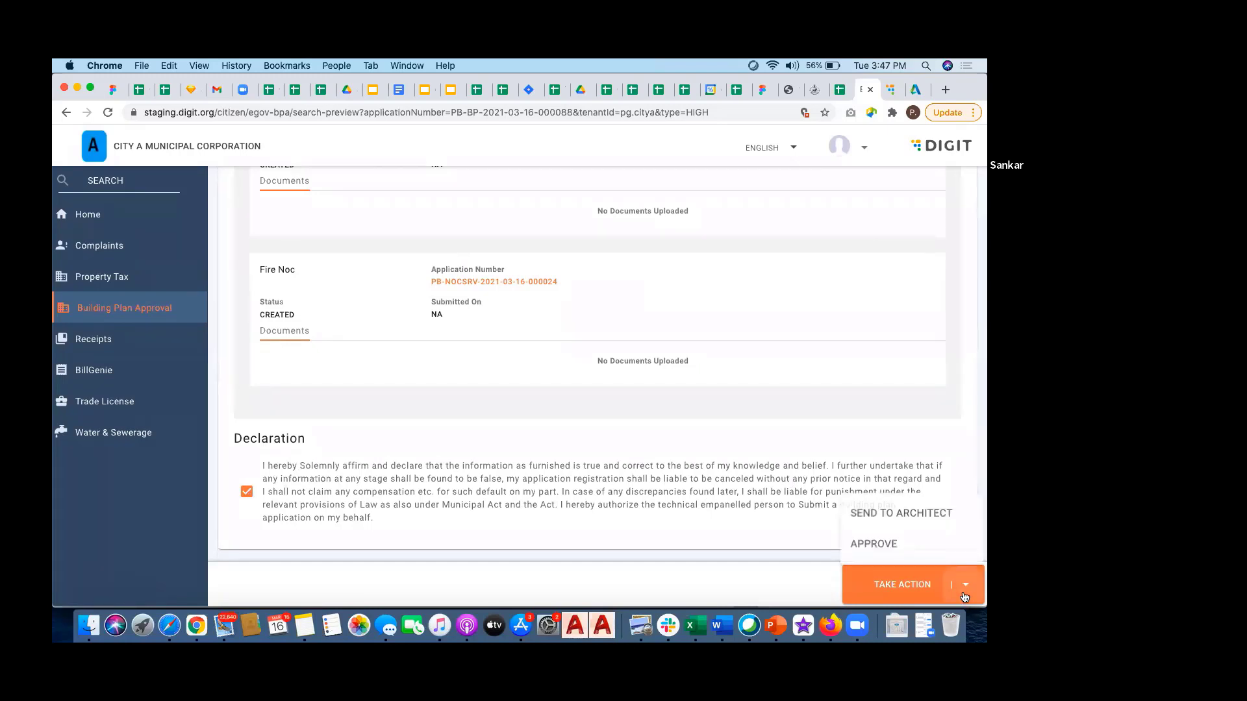
pyautogui.click(879, 545)
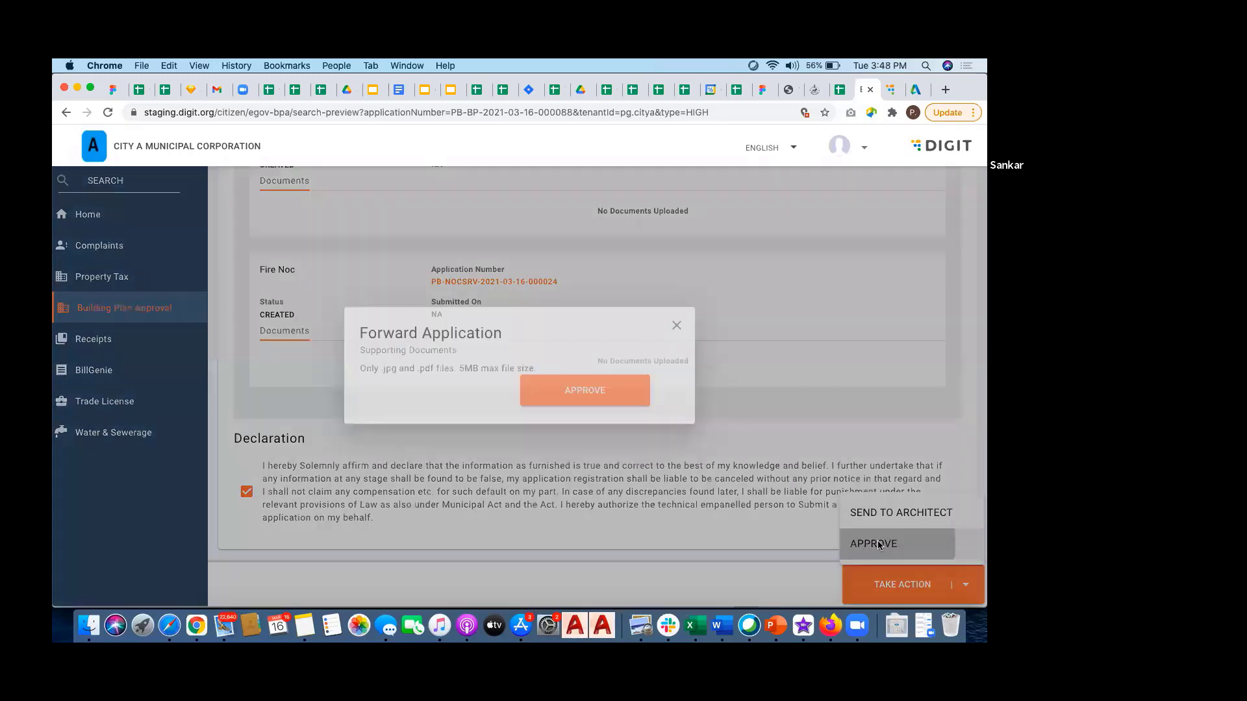
pyautogui.click(655, 447)
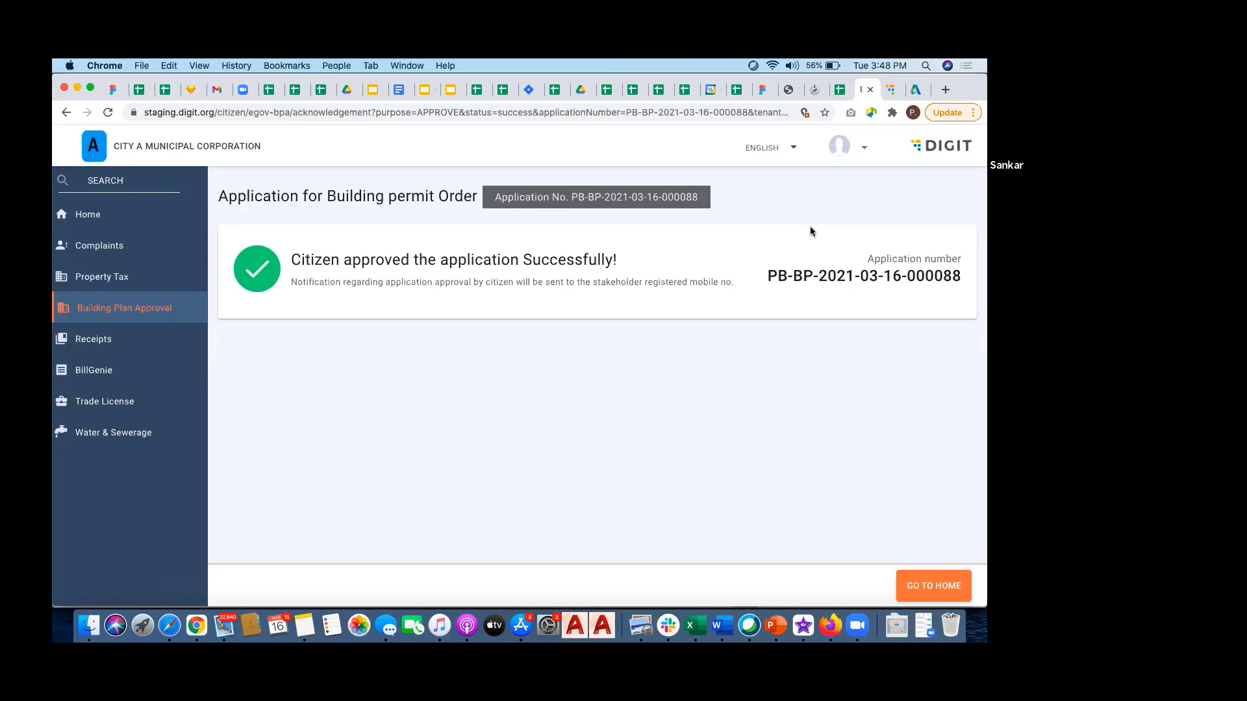
# Step: Log out of the citizen account from the profile menu and confirm the logout
pyautogui.click(864, 149)
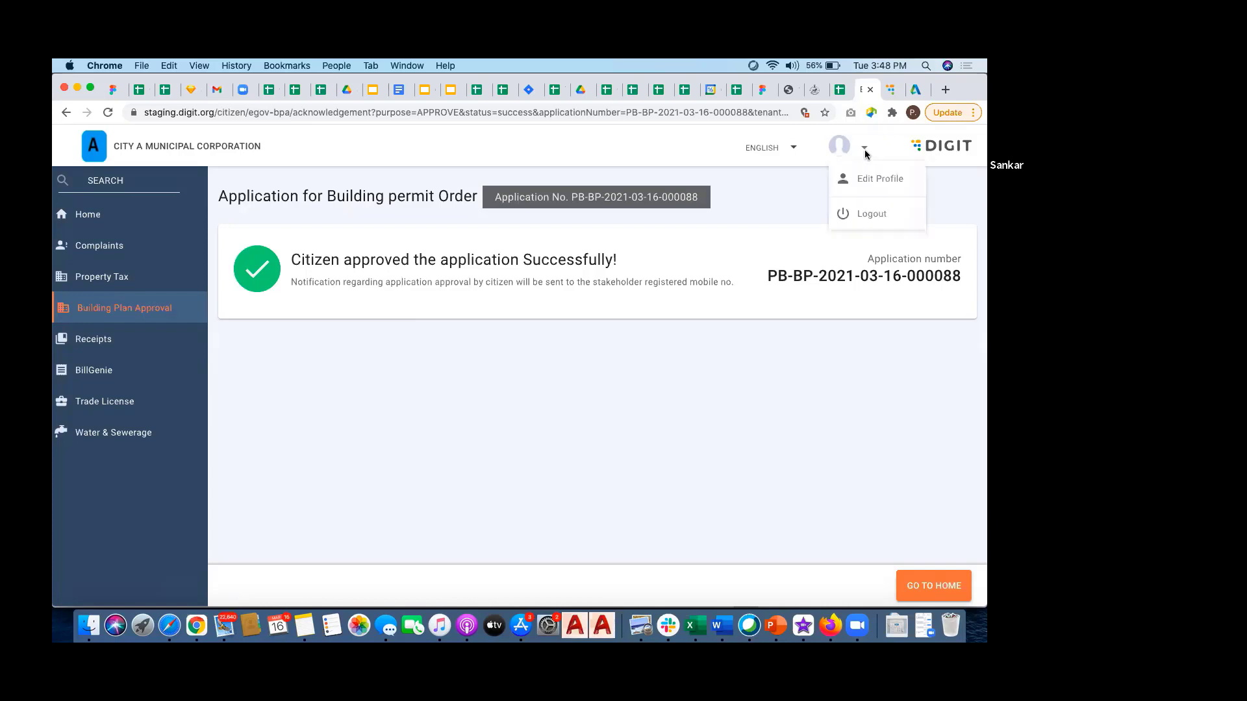
pyautogui.click(874, 212)
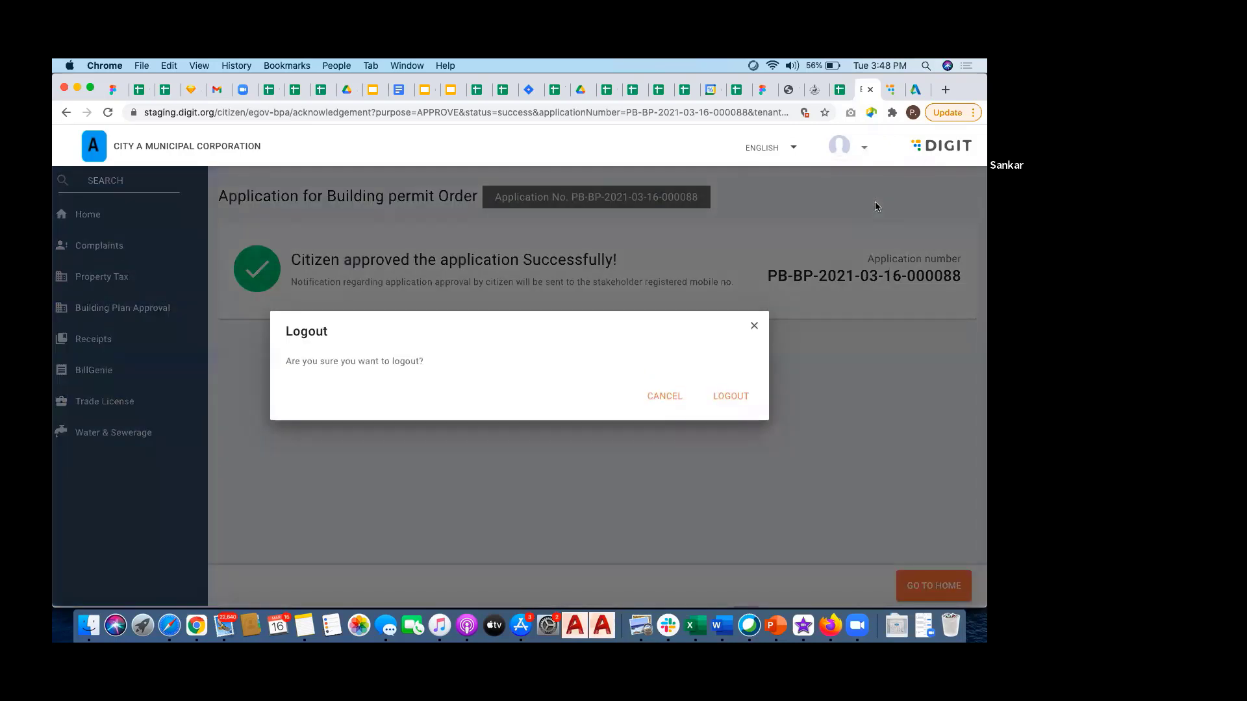
pyautogui.click(731, 401)
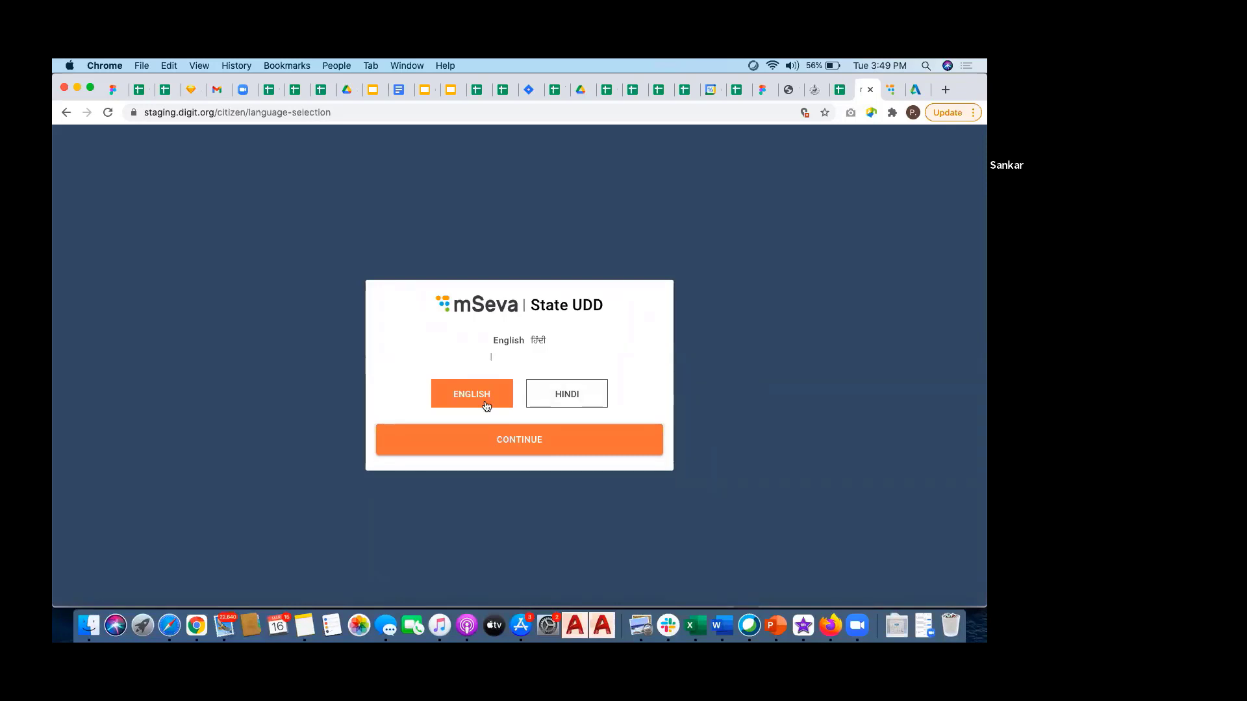
# Step: Continue in English and log in with the citizen's mobile number and the OTP
pyautogui.click(523, 439)
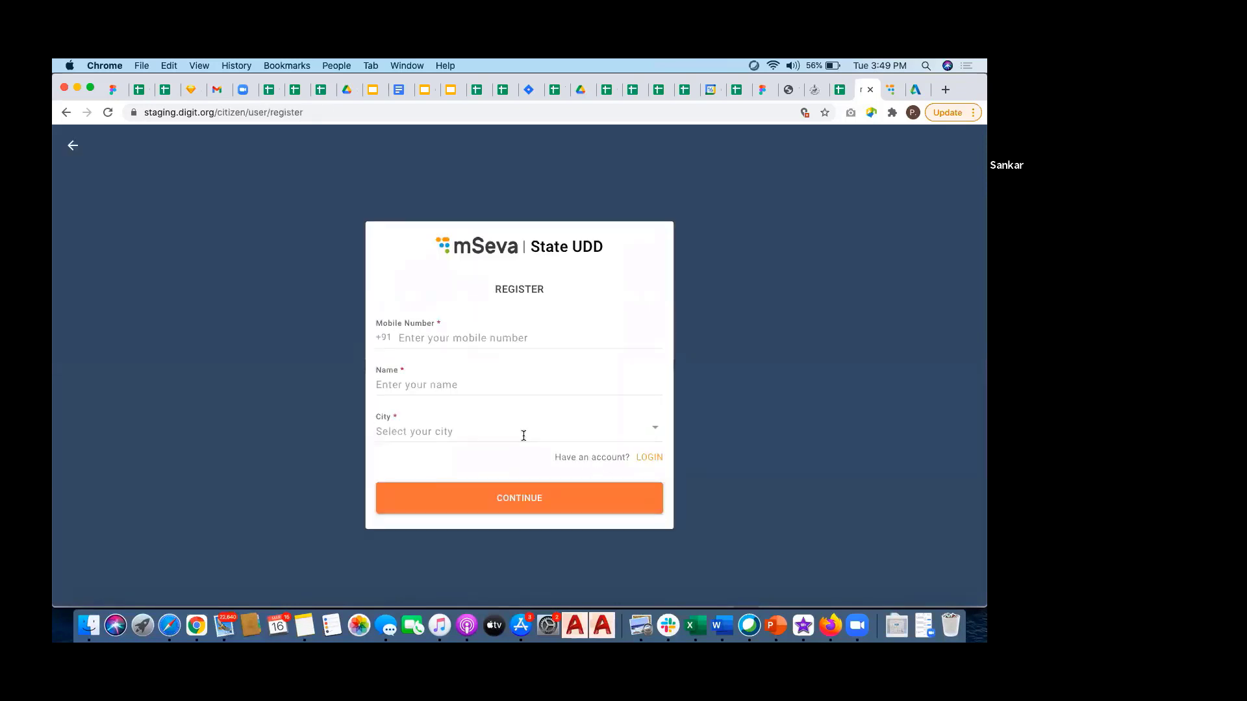
pyautogui.click(649, 458)
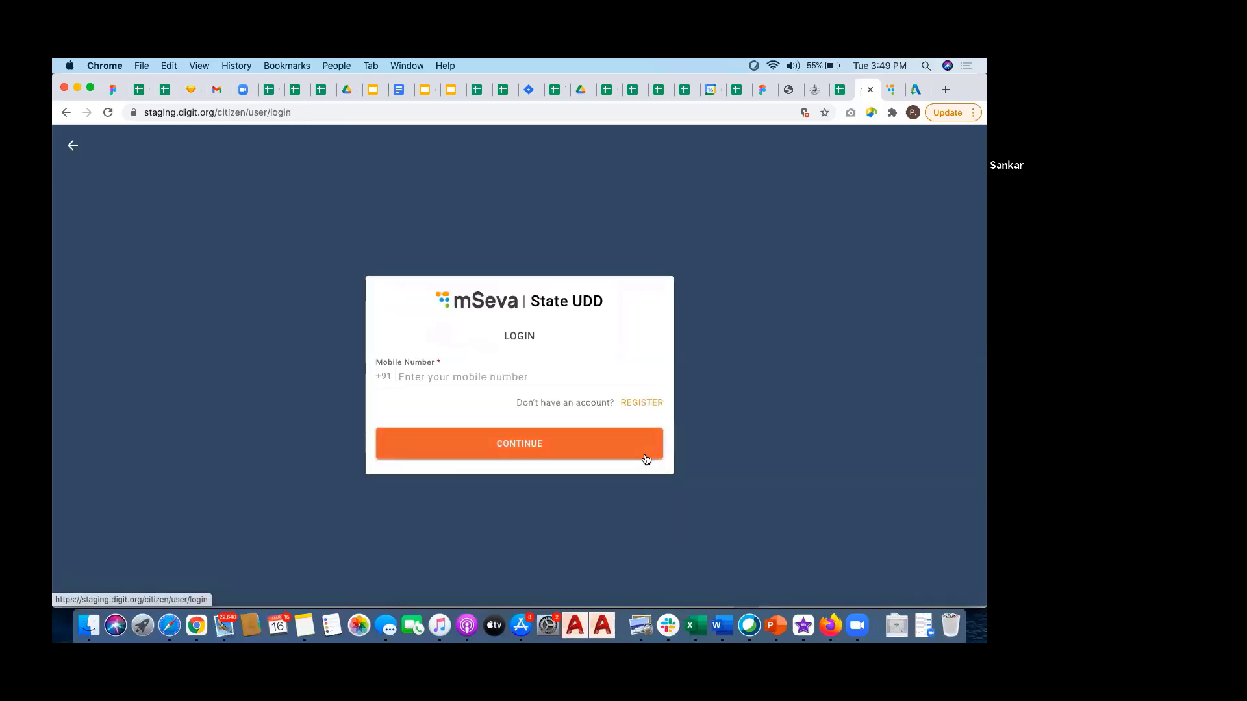
pyautogui.click(507, 374)
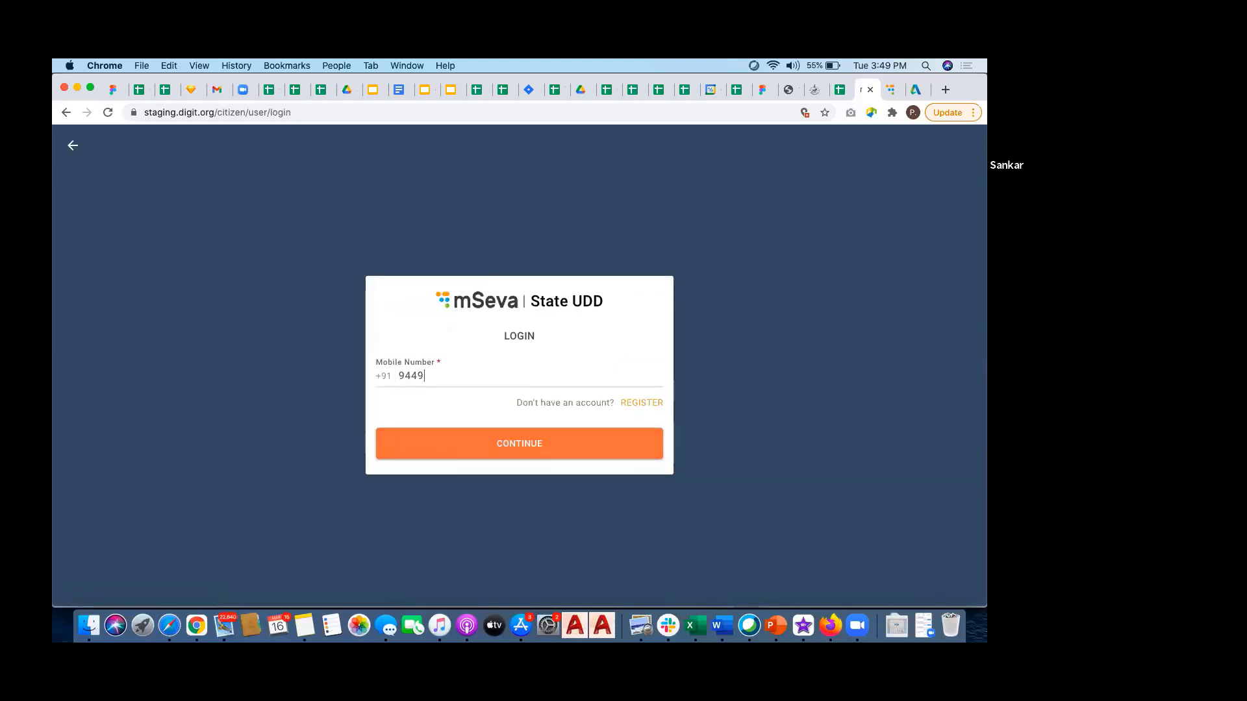
pyautogui.click(501, 441)
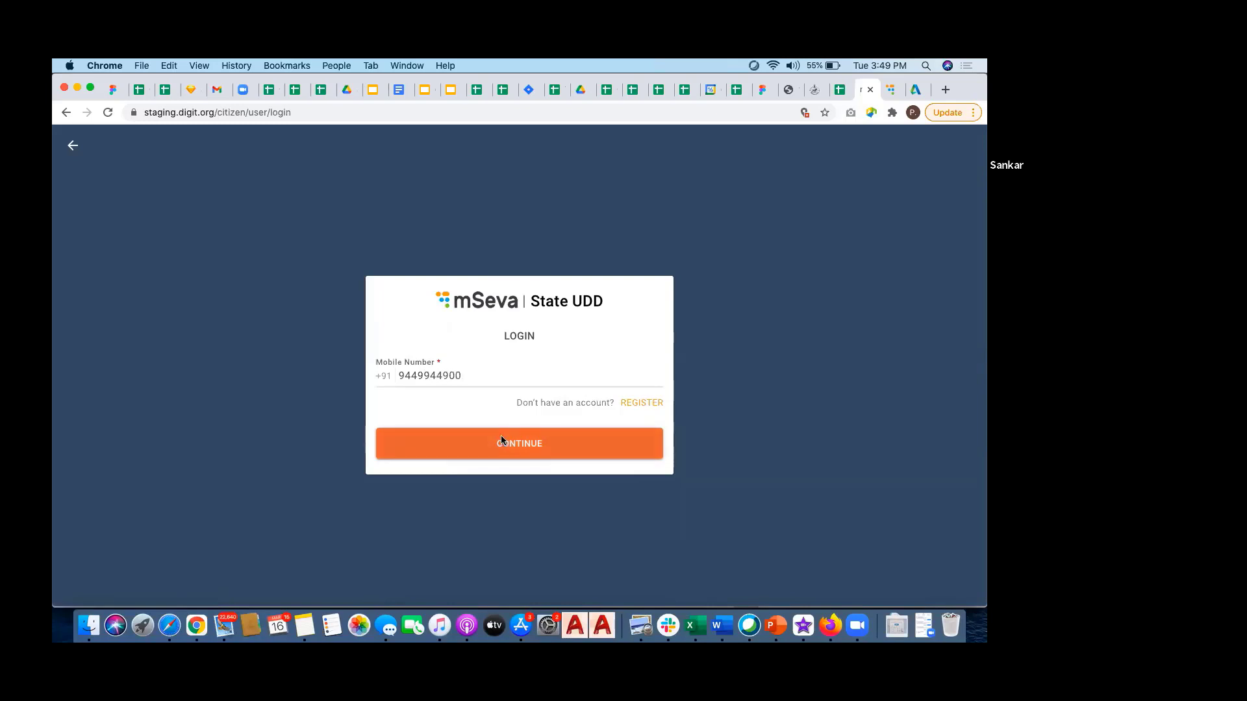
pyautogui.click(517, 407)
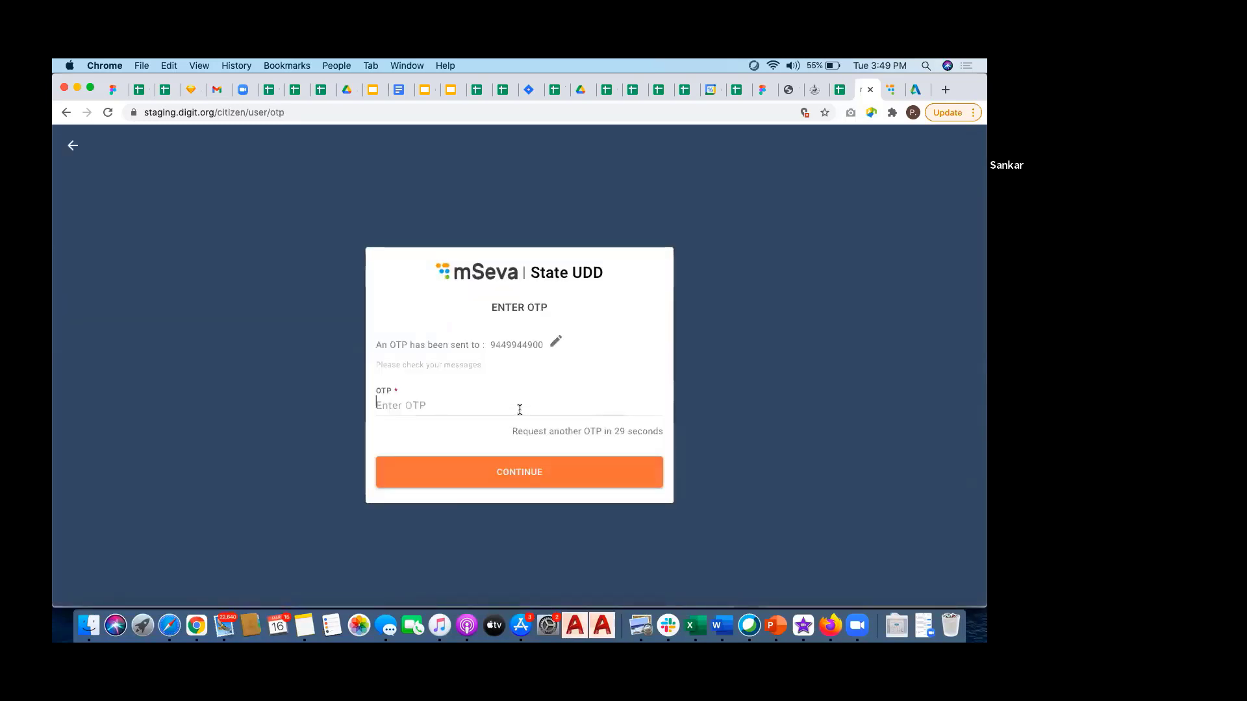
pyautogui.write('123456')
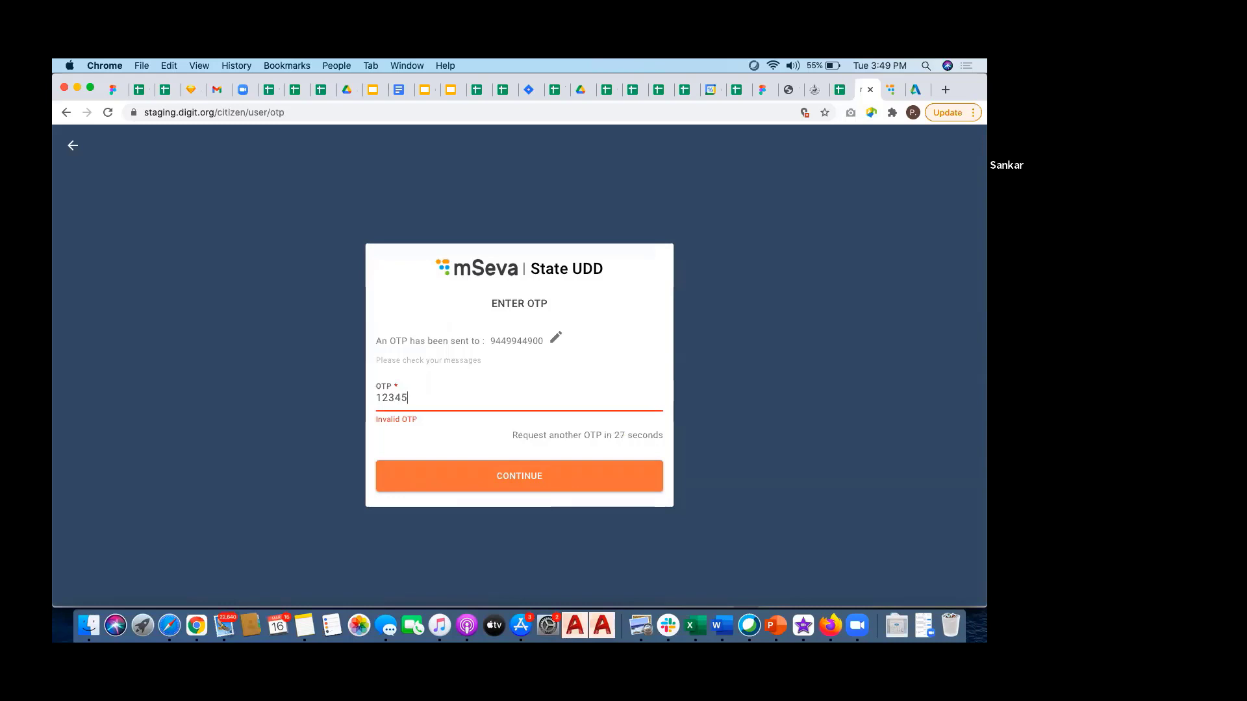
pyautogui.click(541, 472)
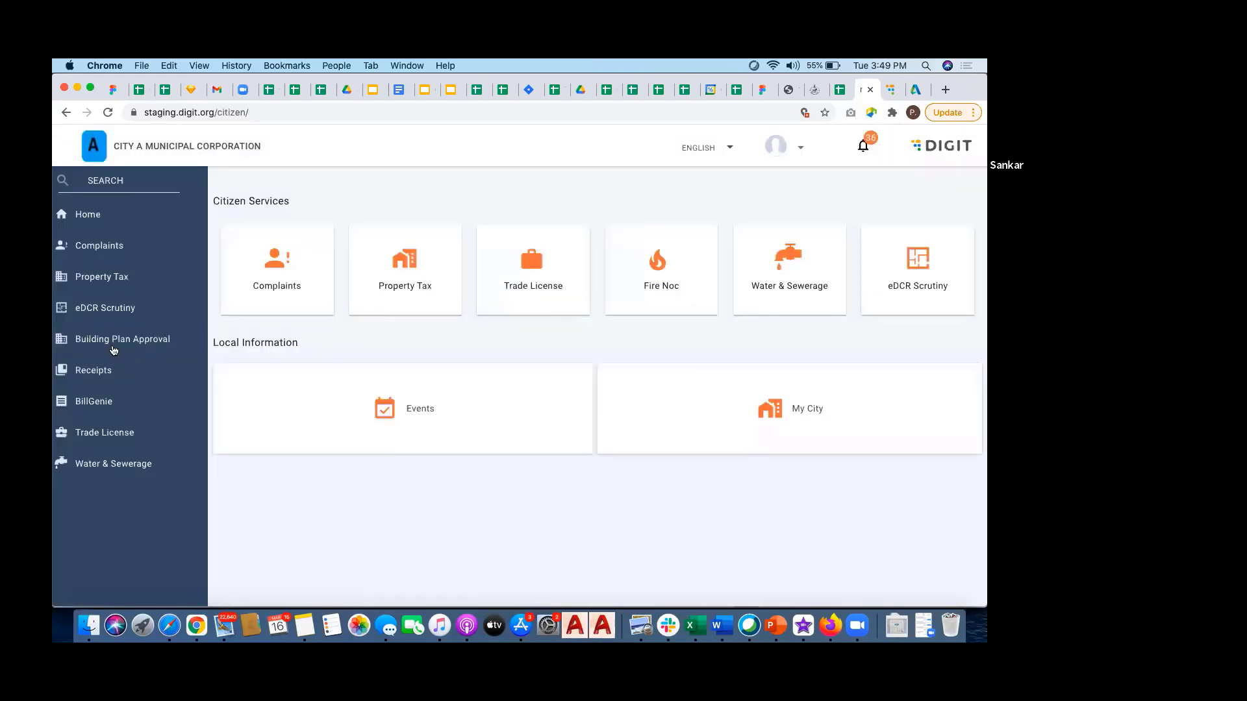
pyautogui.click(114, 344)
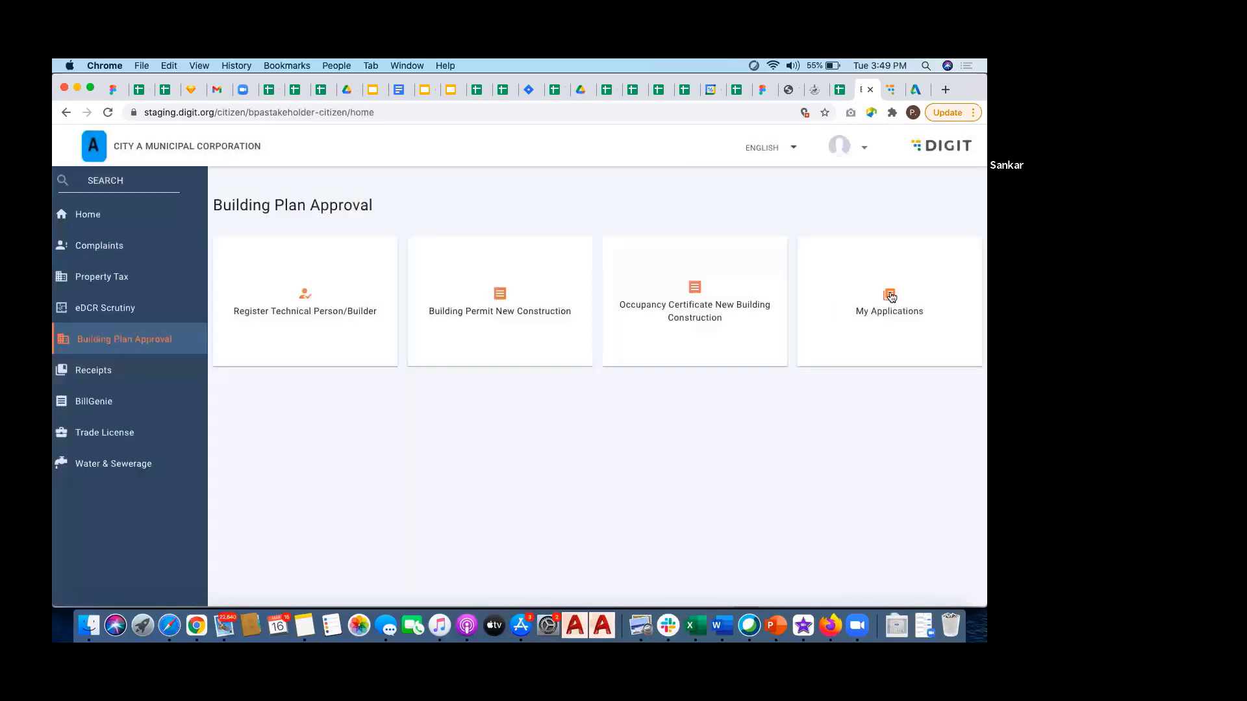
pyautogui.click(805, 276)
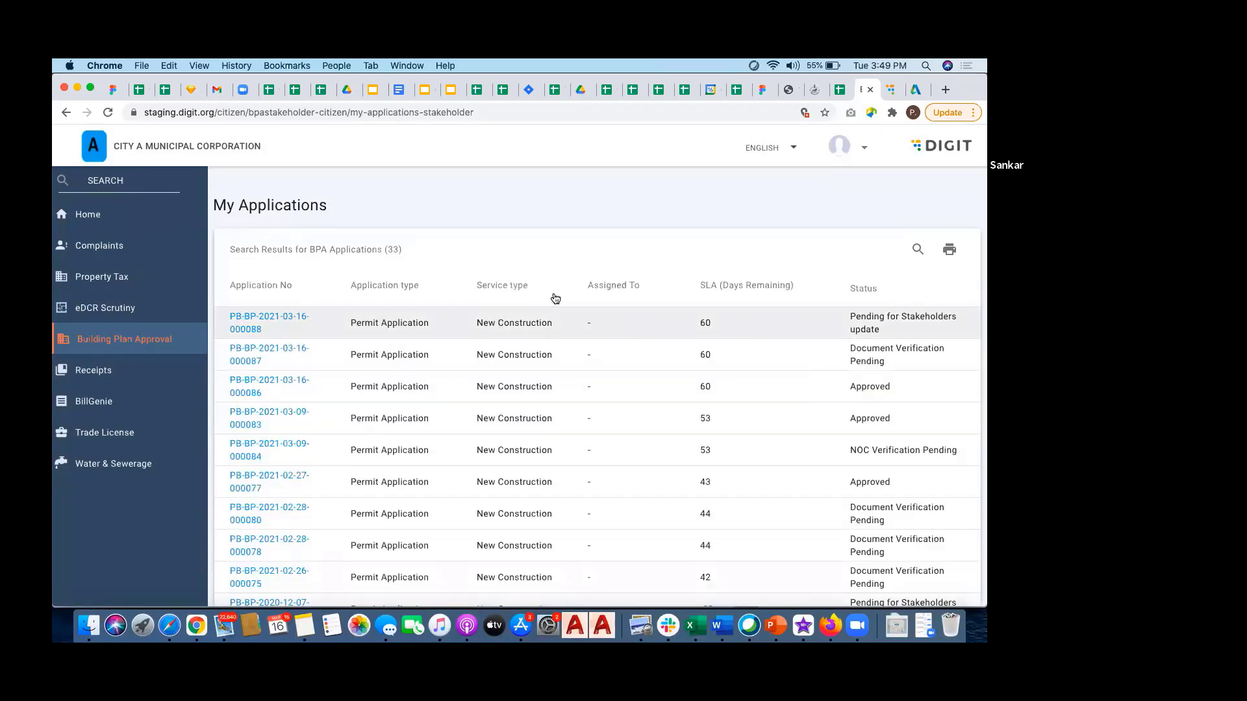
pyautogui.moveTo(850, 316); pyautogui.dragTo(883, 333)
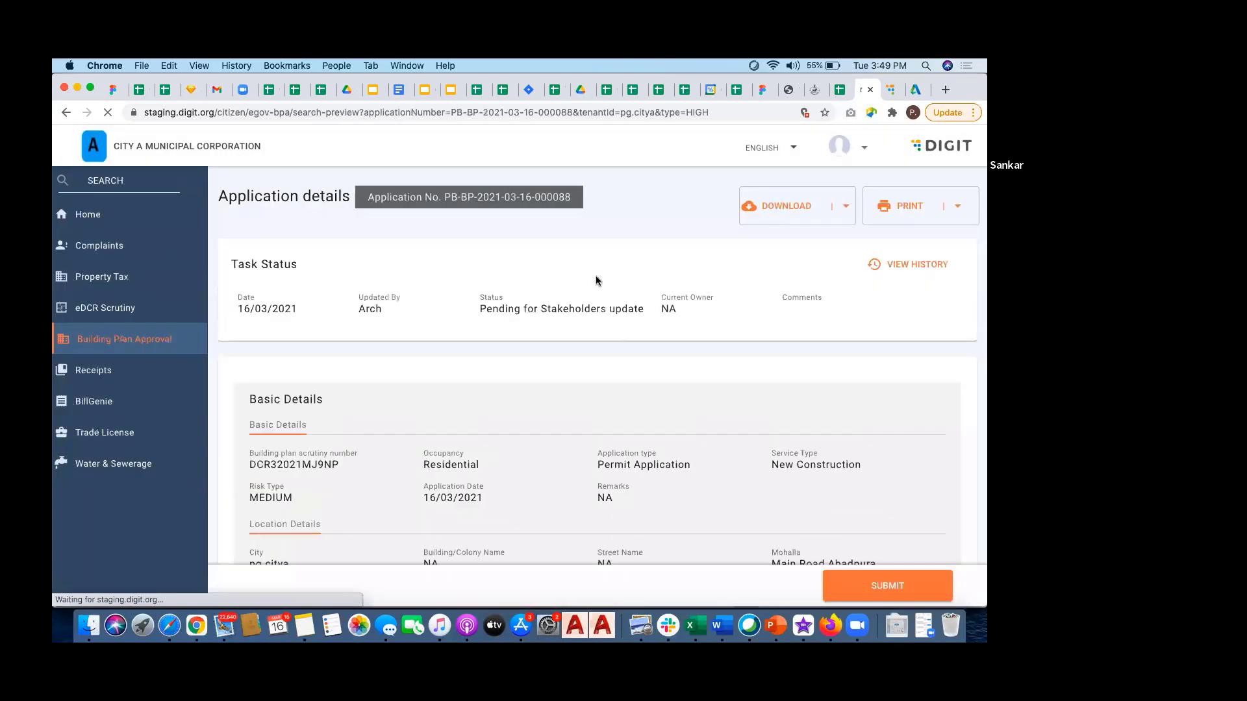
pyautogui.scroll(-20, 596, 280)
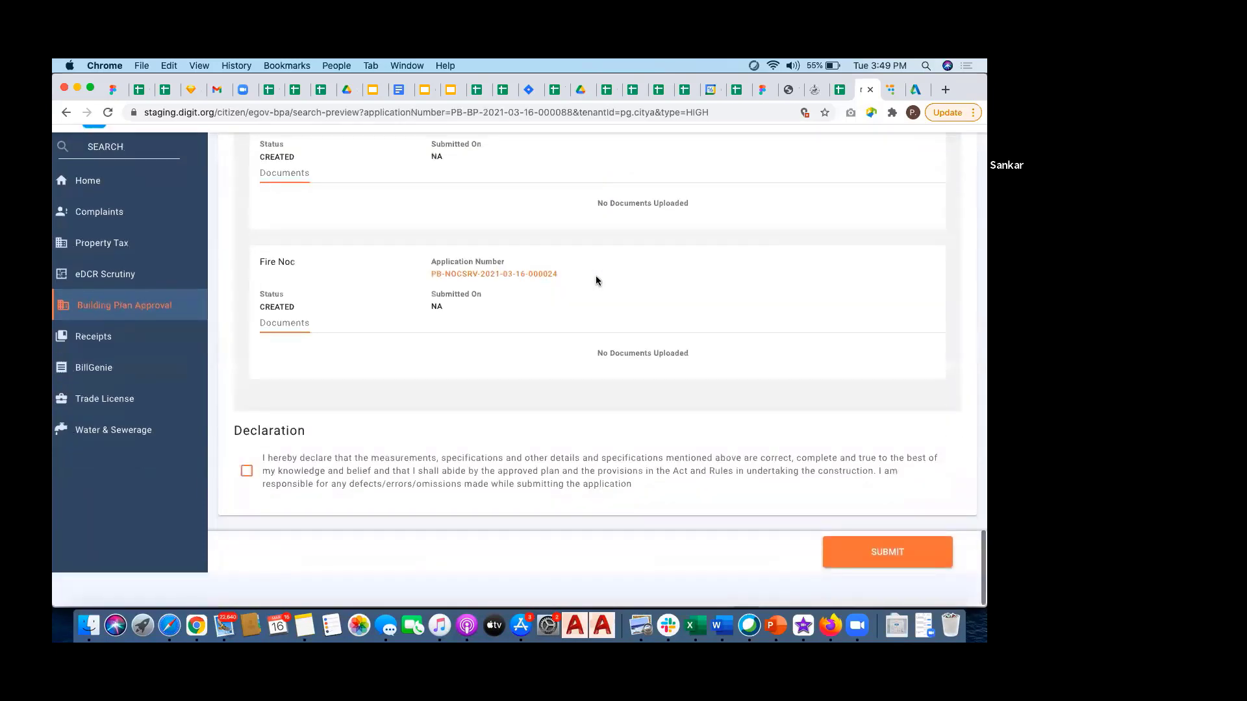
pyautogui.click(247, 504)
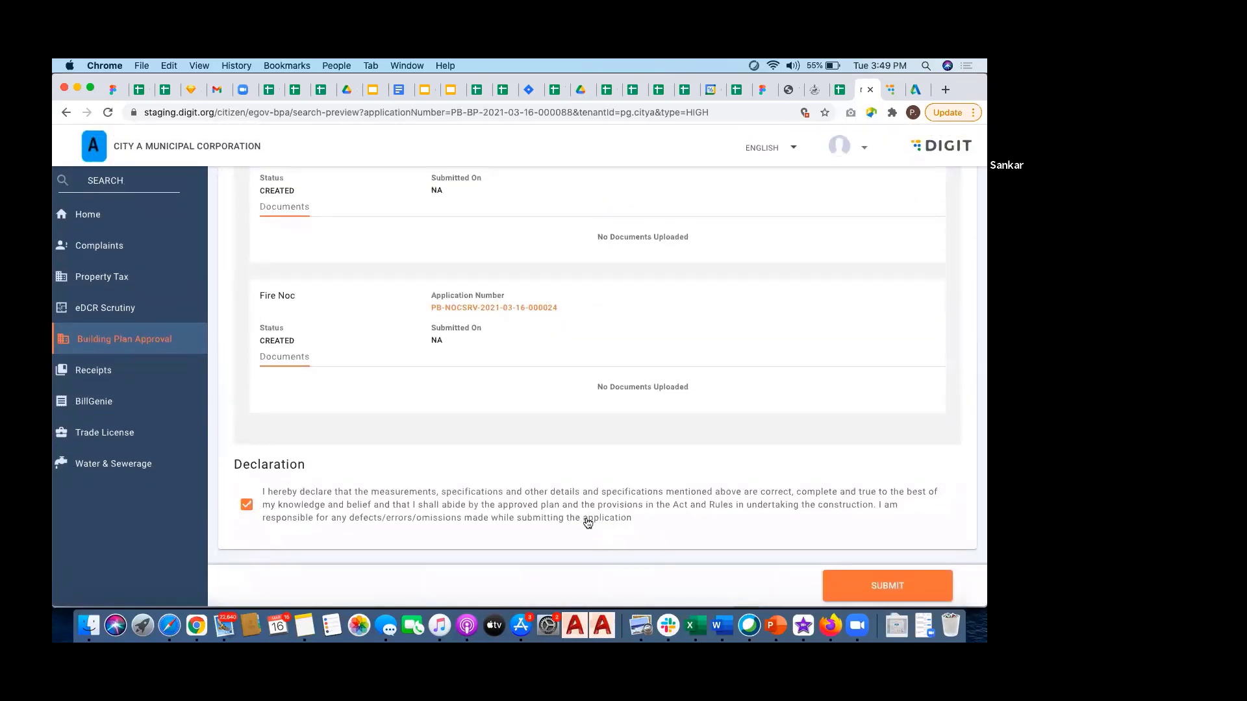
pyautogui.click(899, 589)
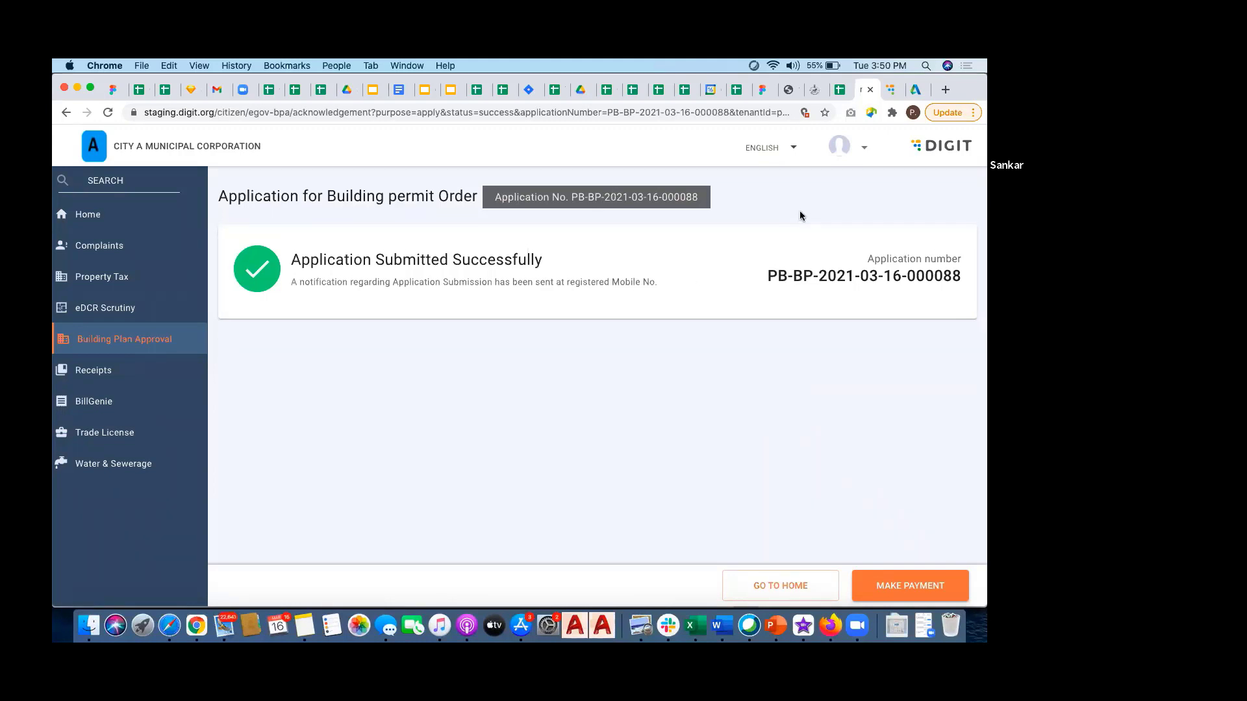
# Step: Proceed to pay the Rs 120 application fee through the Payment Information page
pyautogui.click(912, 596)
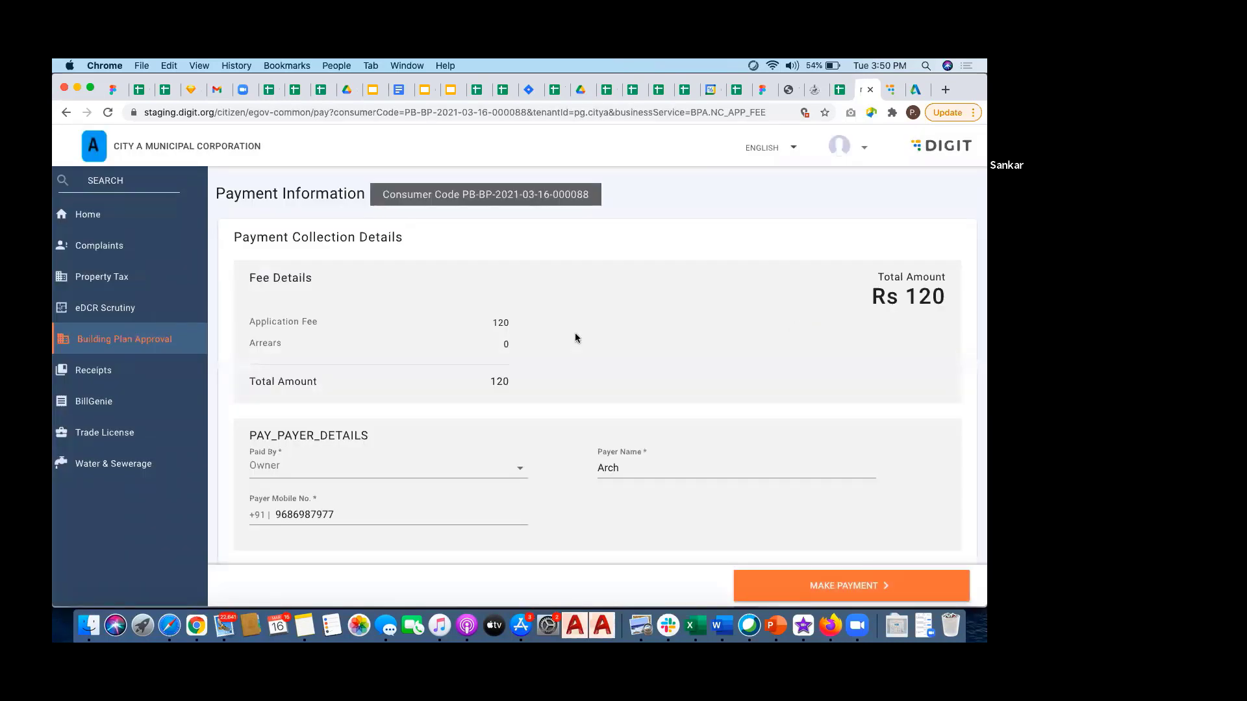
pyautogui.scroll(-1, 575, 338)
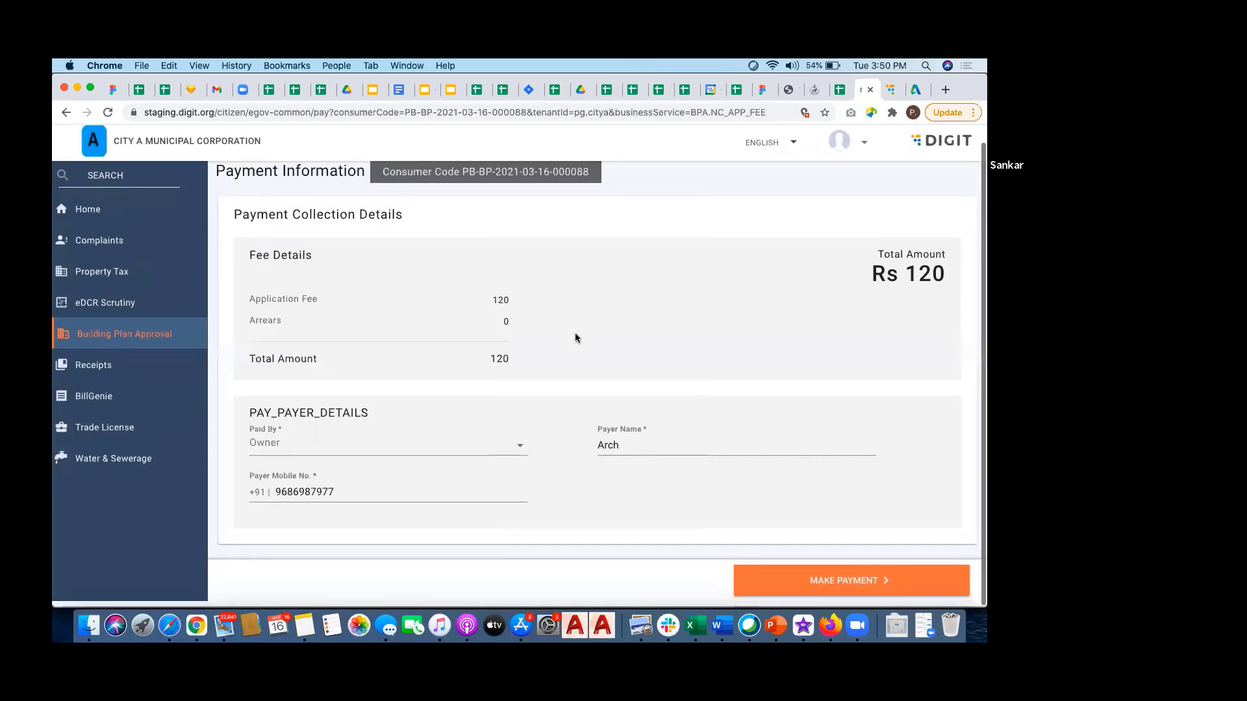
pyautogui.click(840, 587)
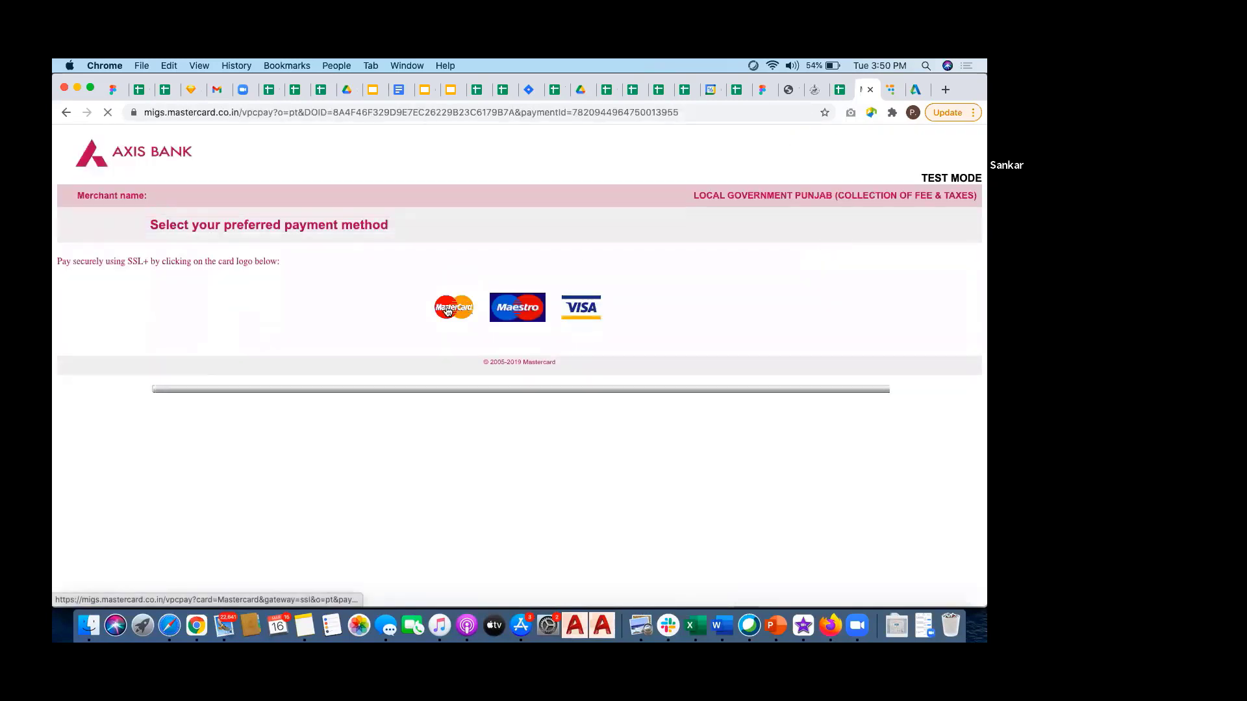
# Step: Choose MasterCard, autofill the saved card details, and pay INR 120.00
pyautogui.click(446, 311)
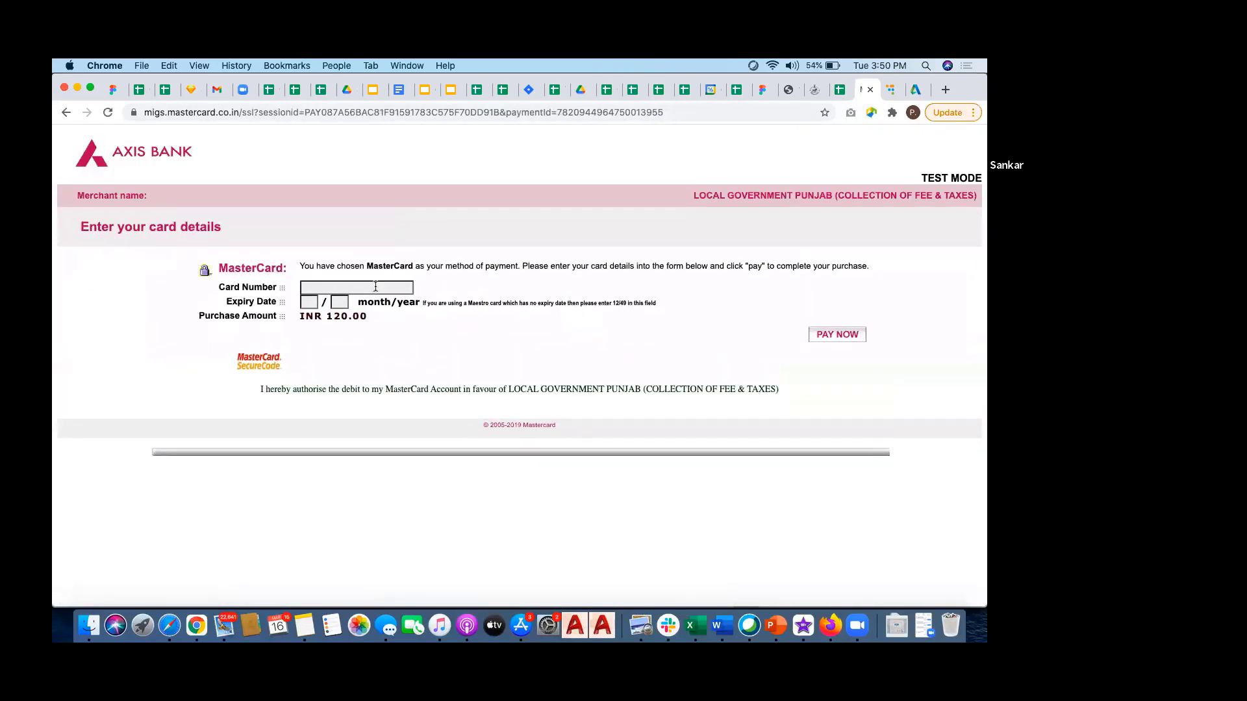
pyautogui.click(376, 286)
pyautogui.click(363, 316)
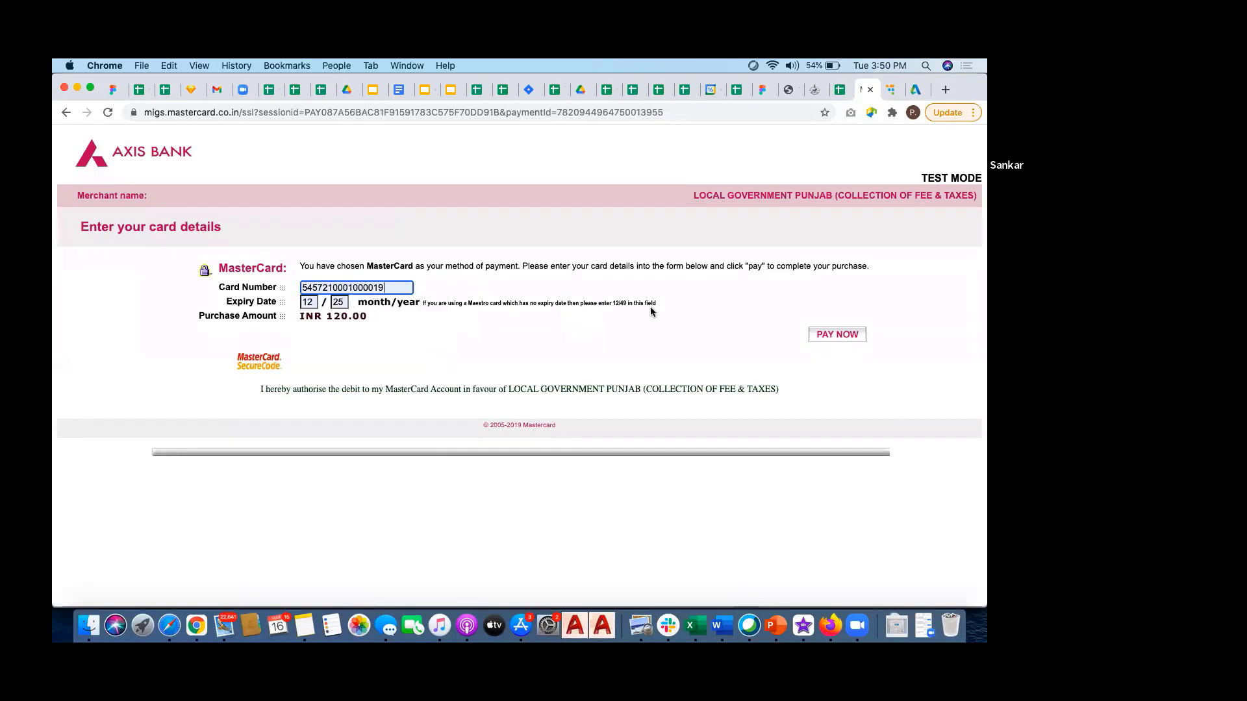
pyautogui.click(822, 335)
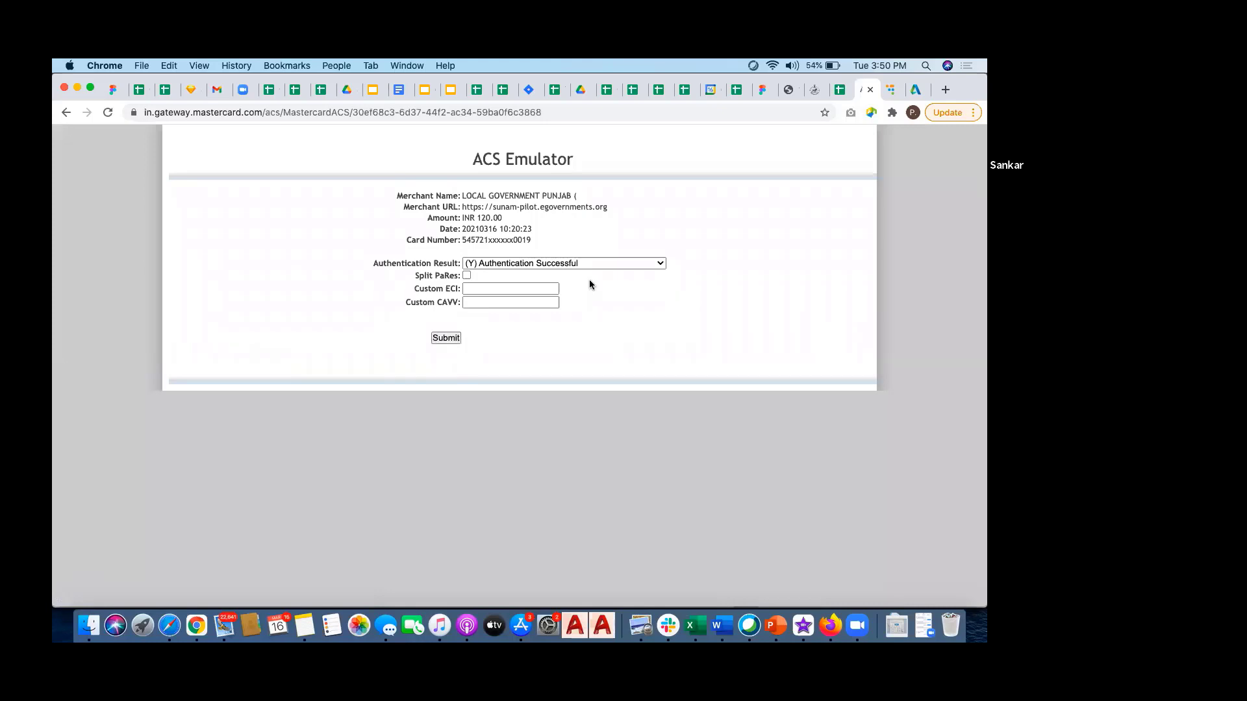
# Step: Submit the ACS authentication with result (Y) Authentication Successful
pyautogui.click(447, 338)
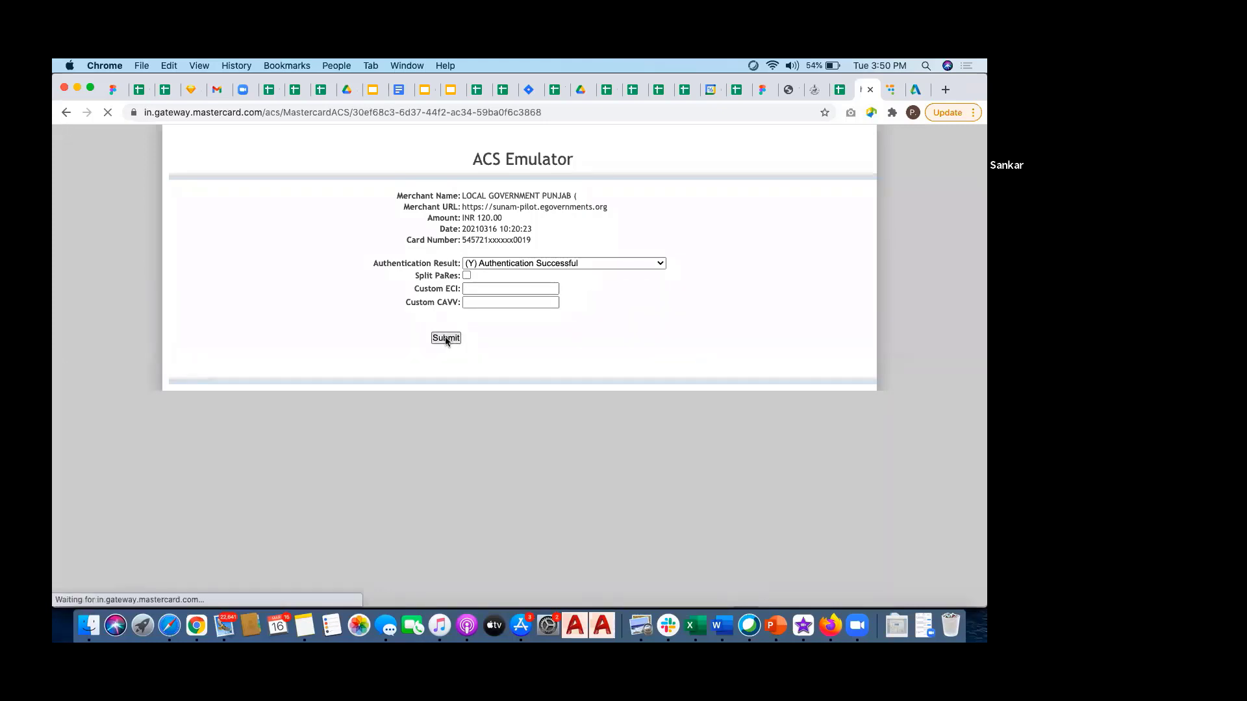